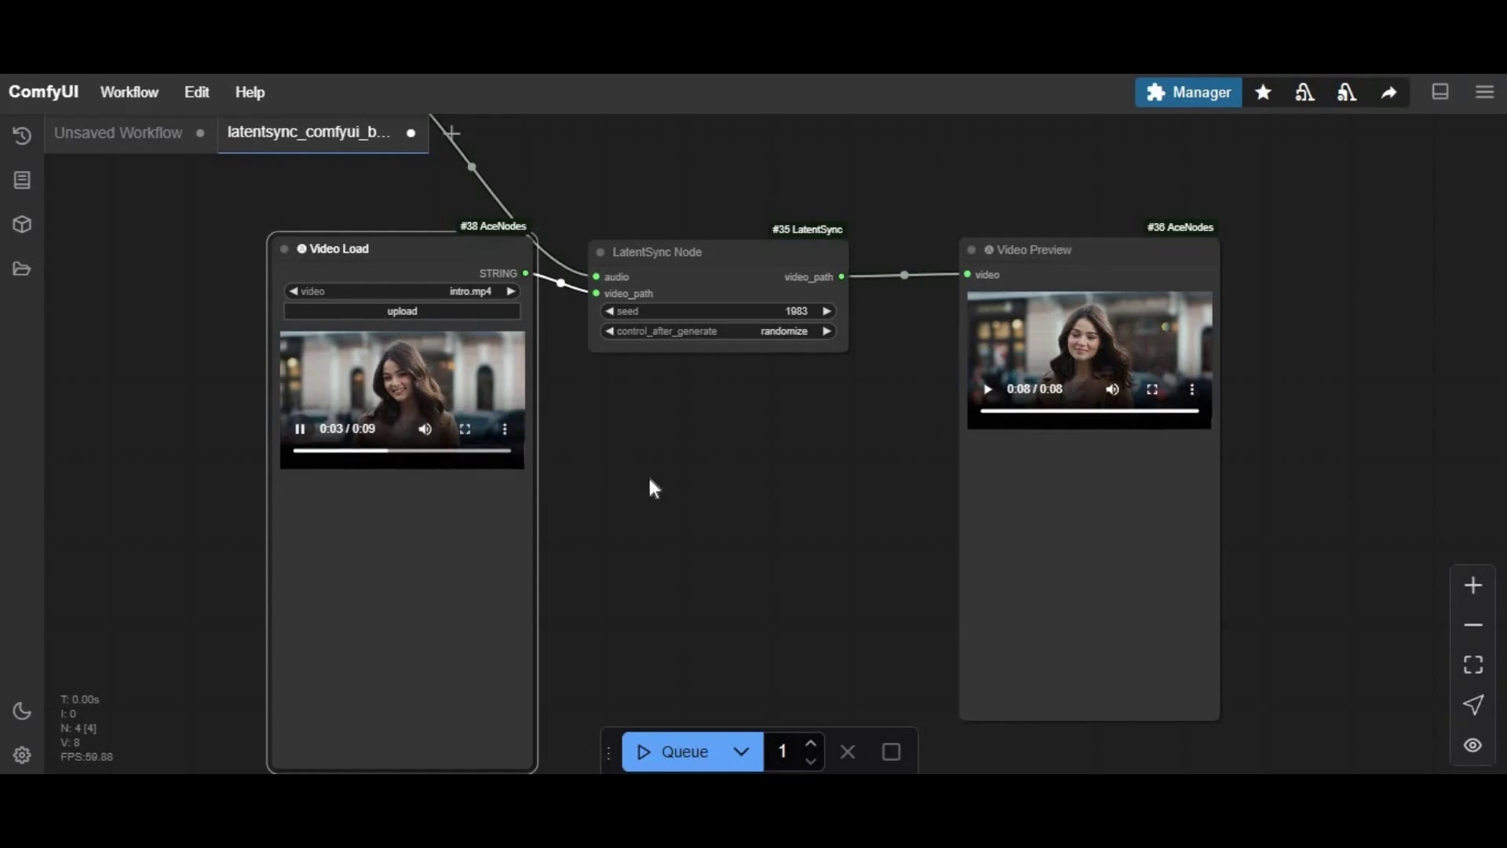
Pan and zoom the canvas to inspect the LatentSync, Video Preview, Video Load and audio load nodes.
scroll(685, 484, up, 5)
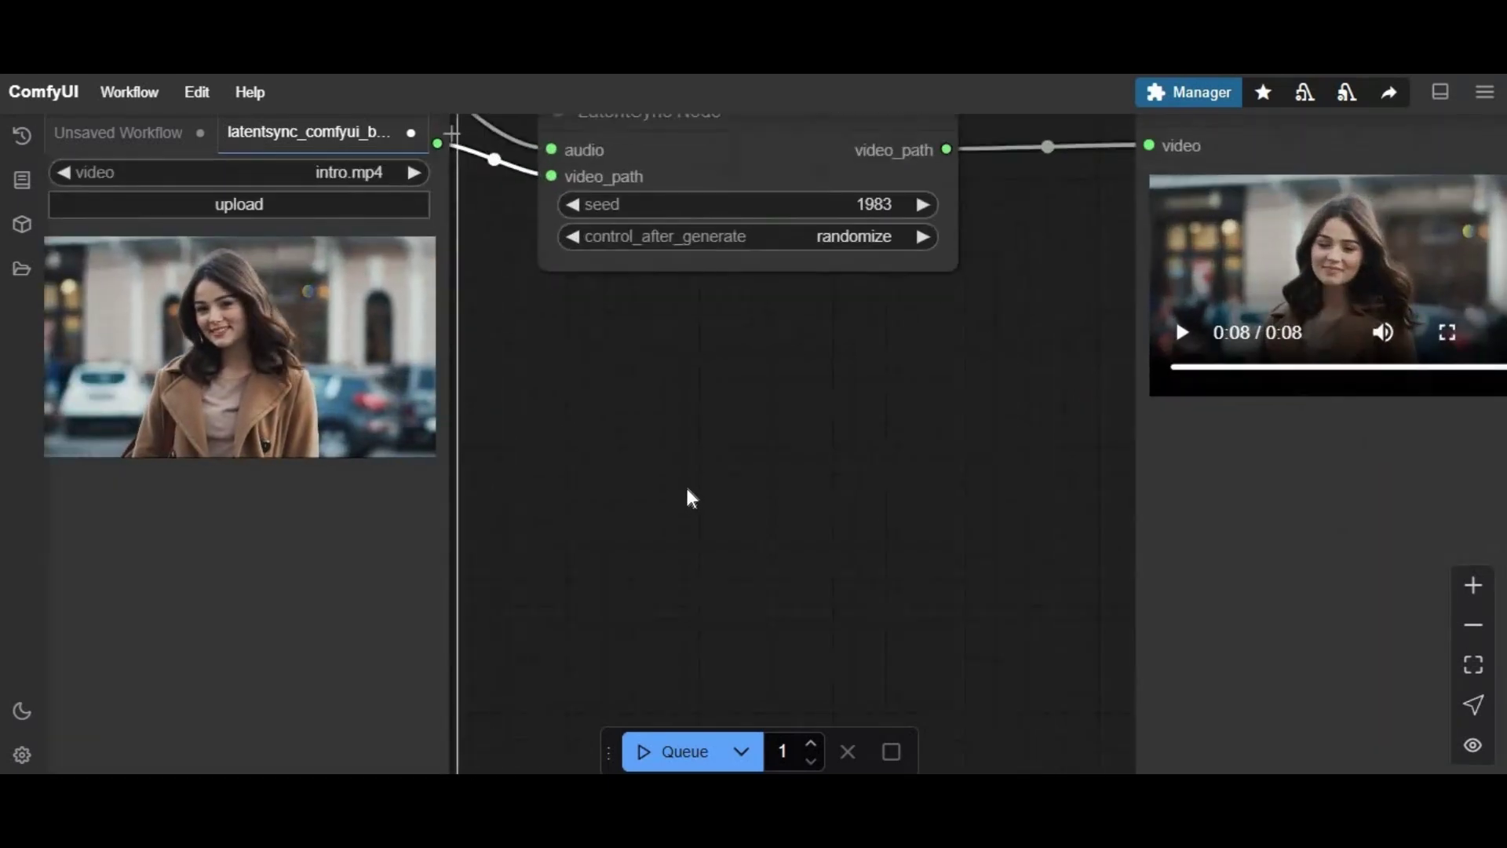
drag(867, 423, 404, 475)
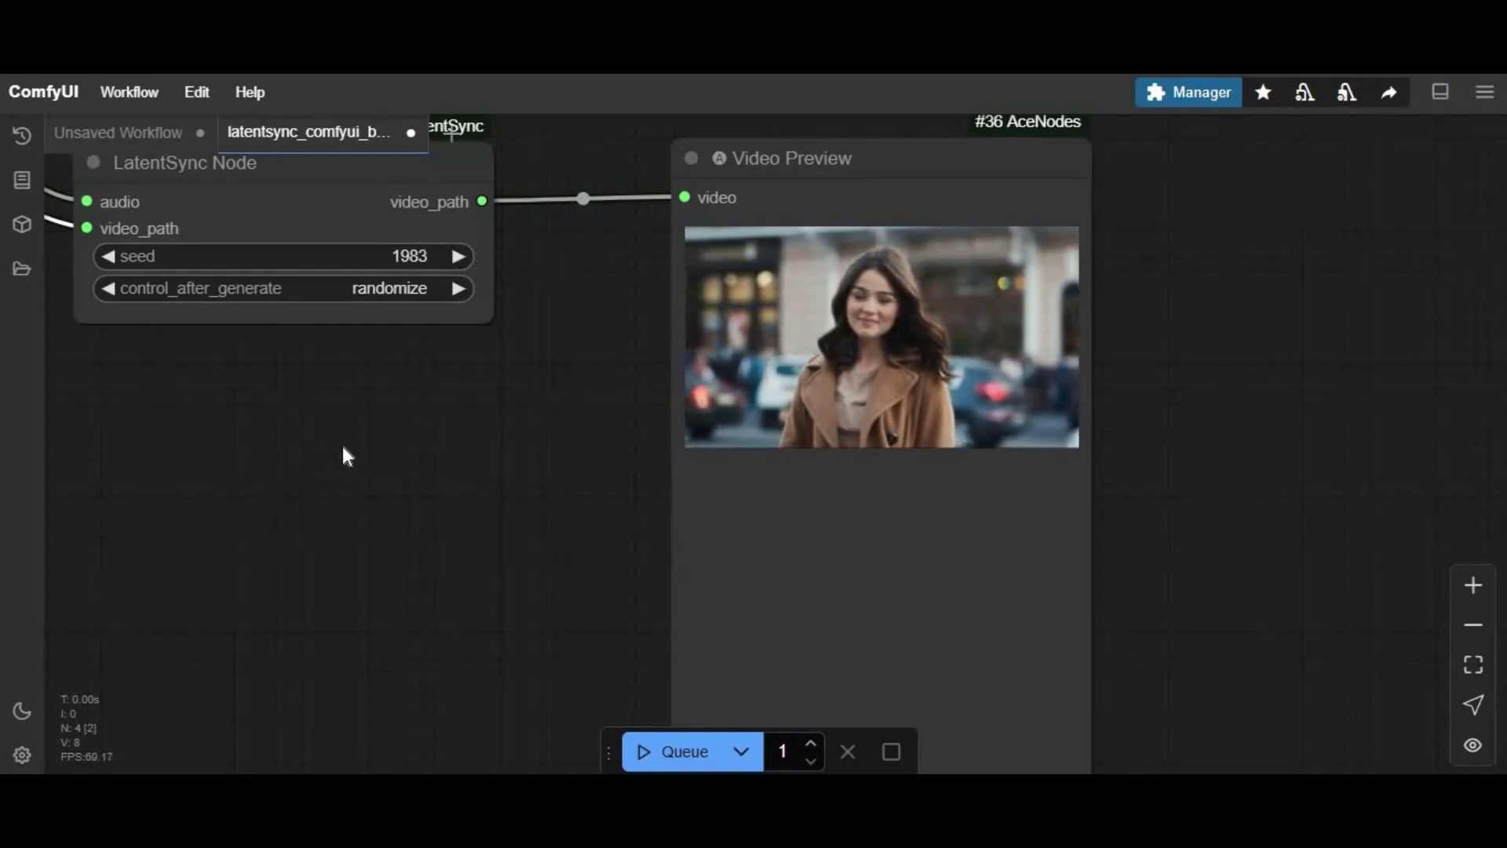
scroll(346, 455, down, 6)
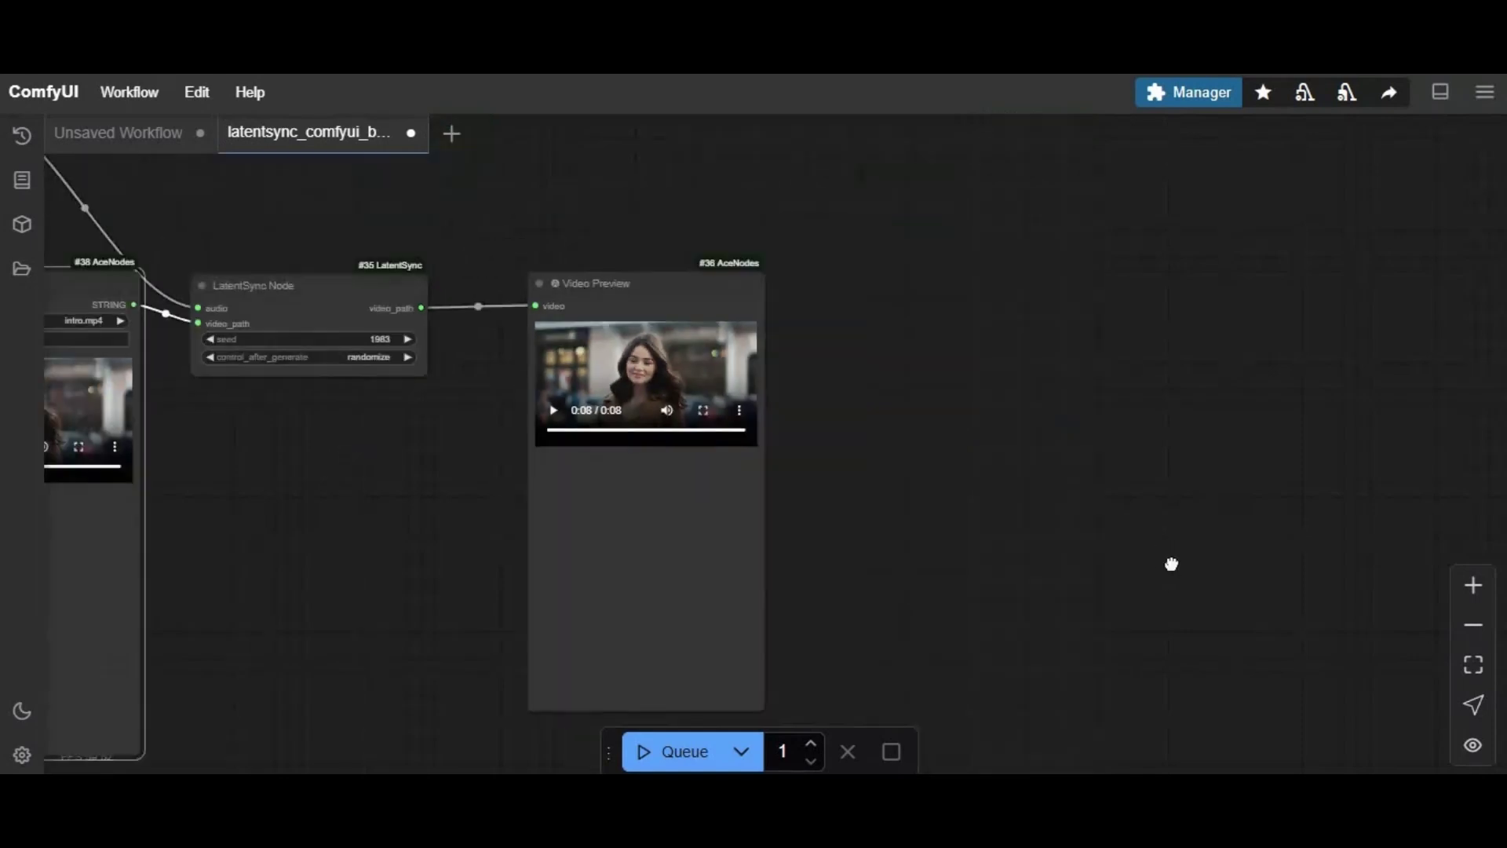
drag(1170, 562, 1500, 487)
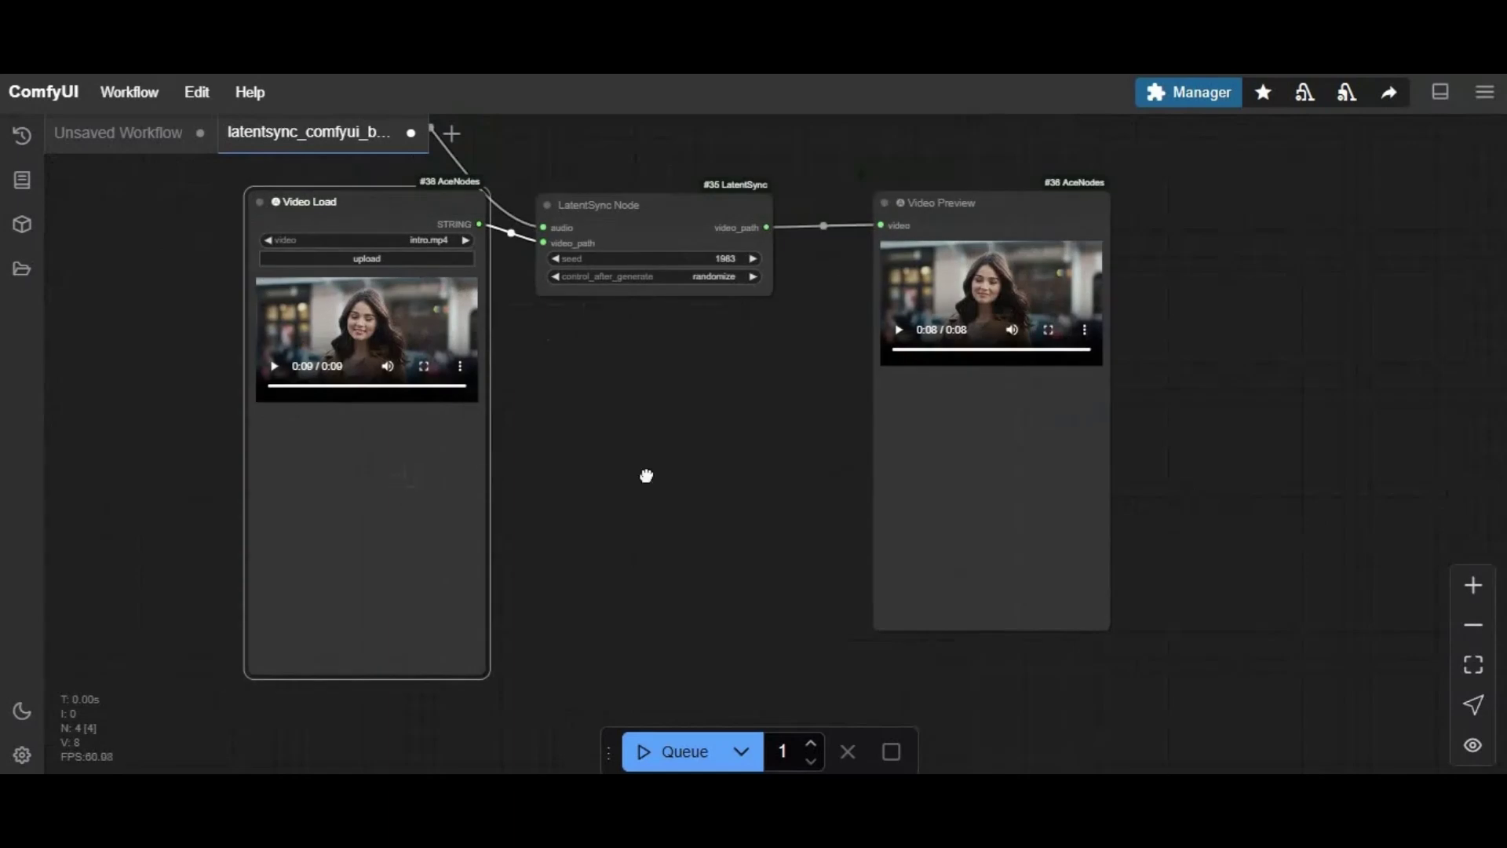
drag(554, 396, 540, 522)
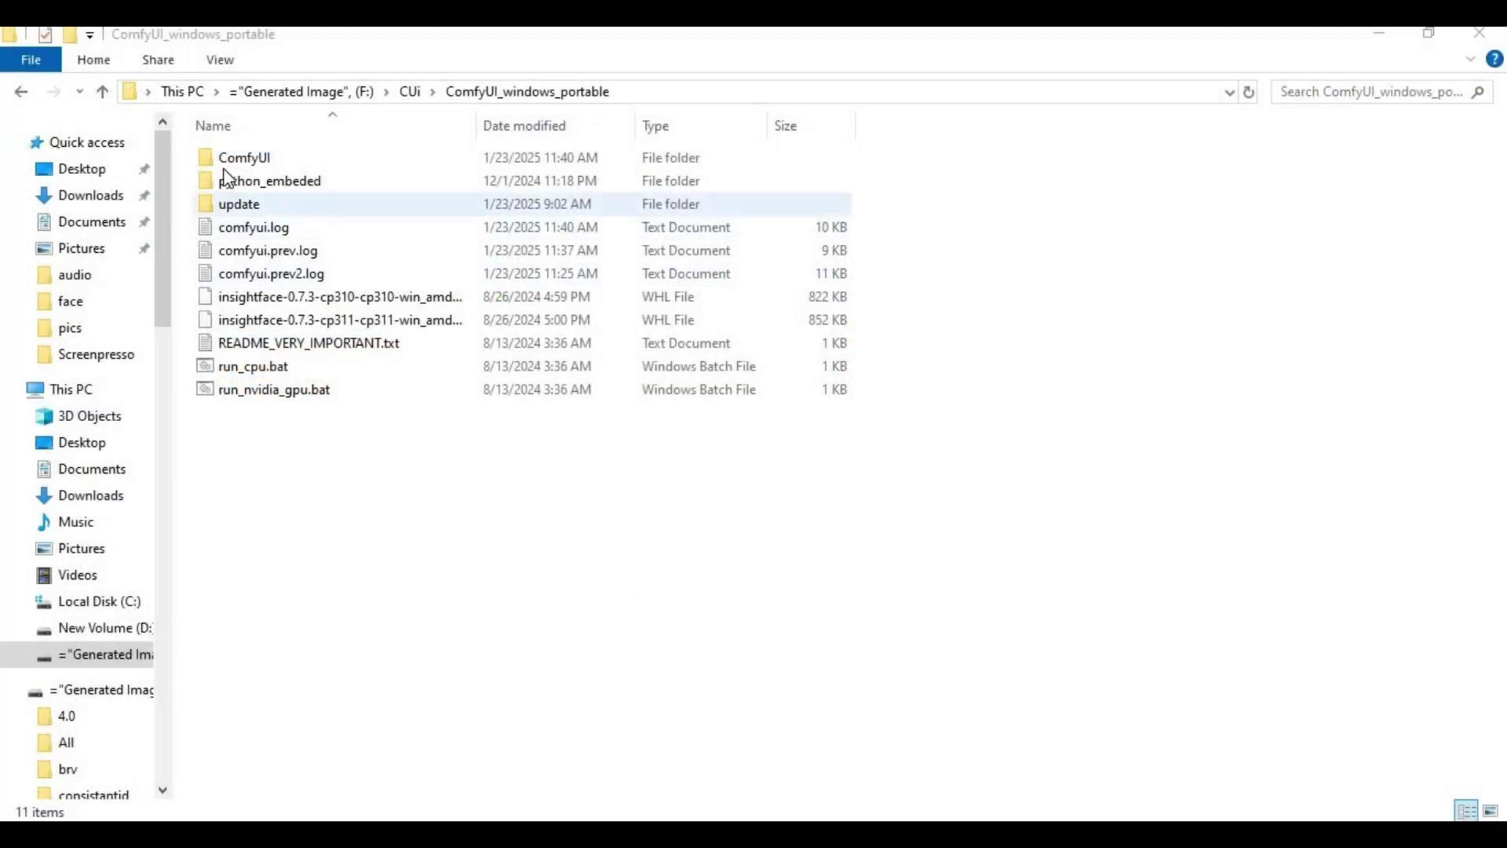
Open a Command Prompt in ComfyUI\custom_nodes by entering cmd in Explorer's address bar.
double_click(257, 157)
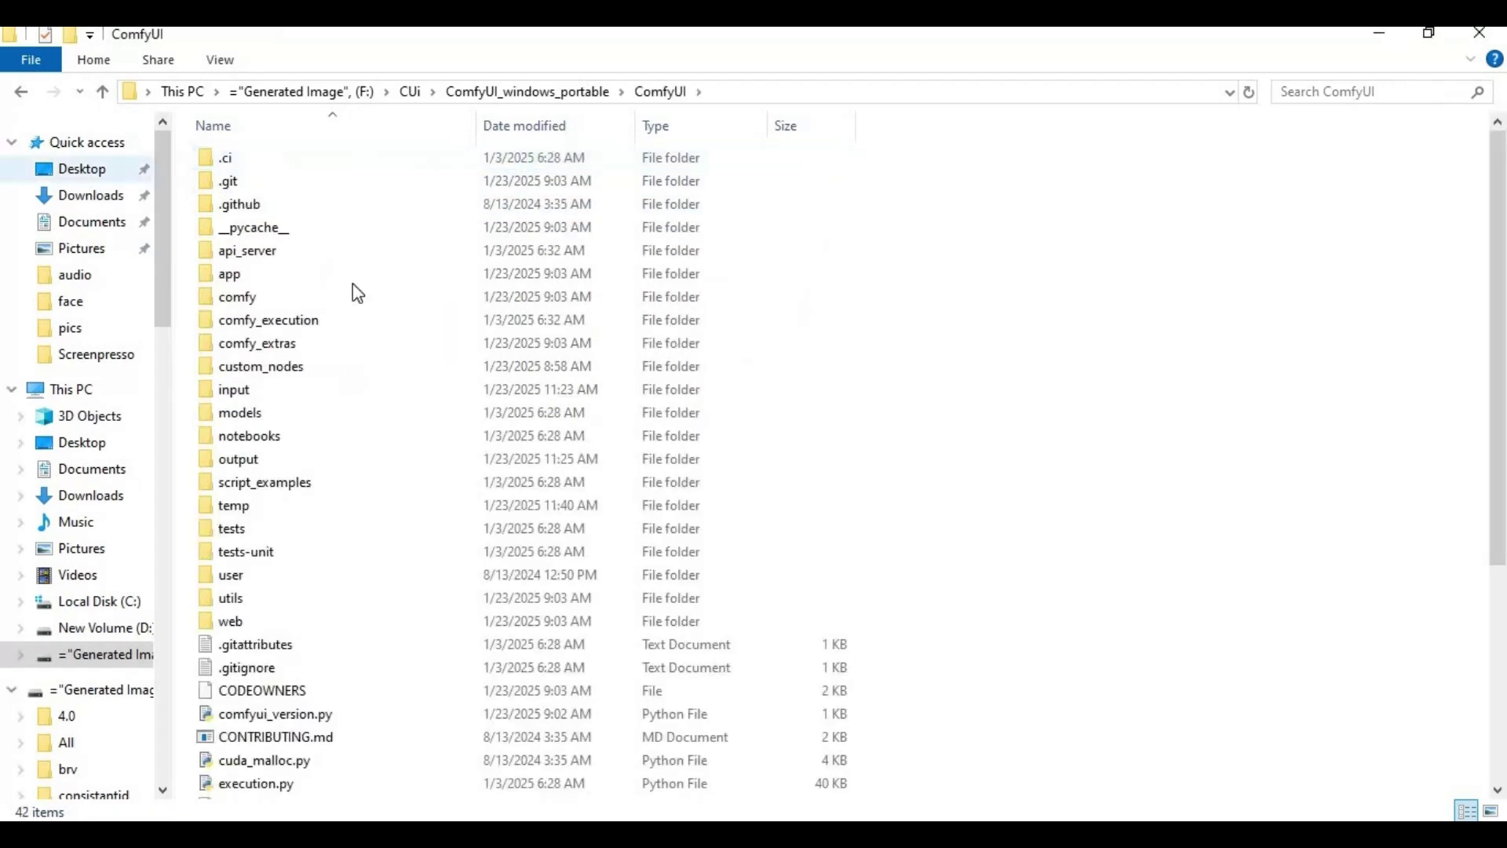
double_click(248, 369)
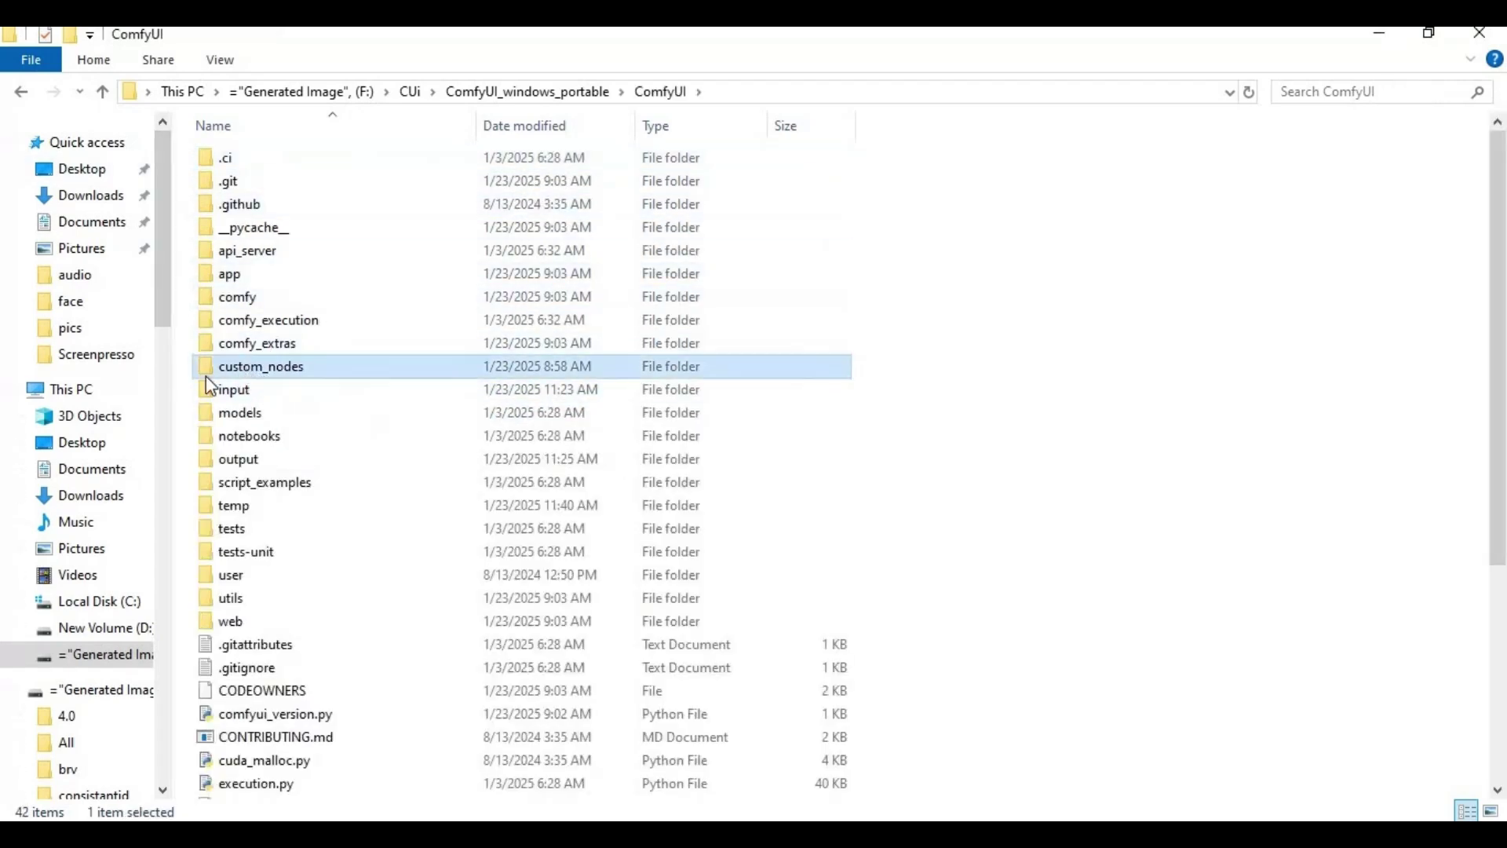
click(850, 97)
text(cmd)
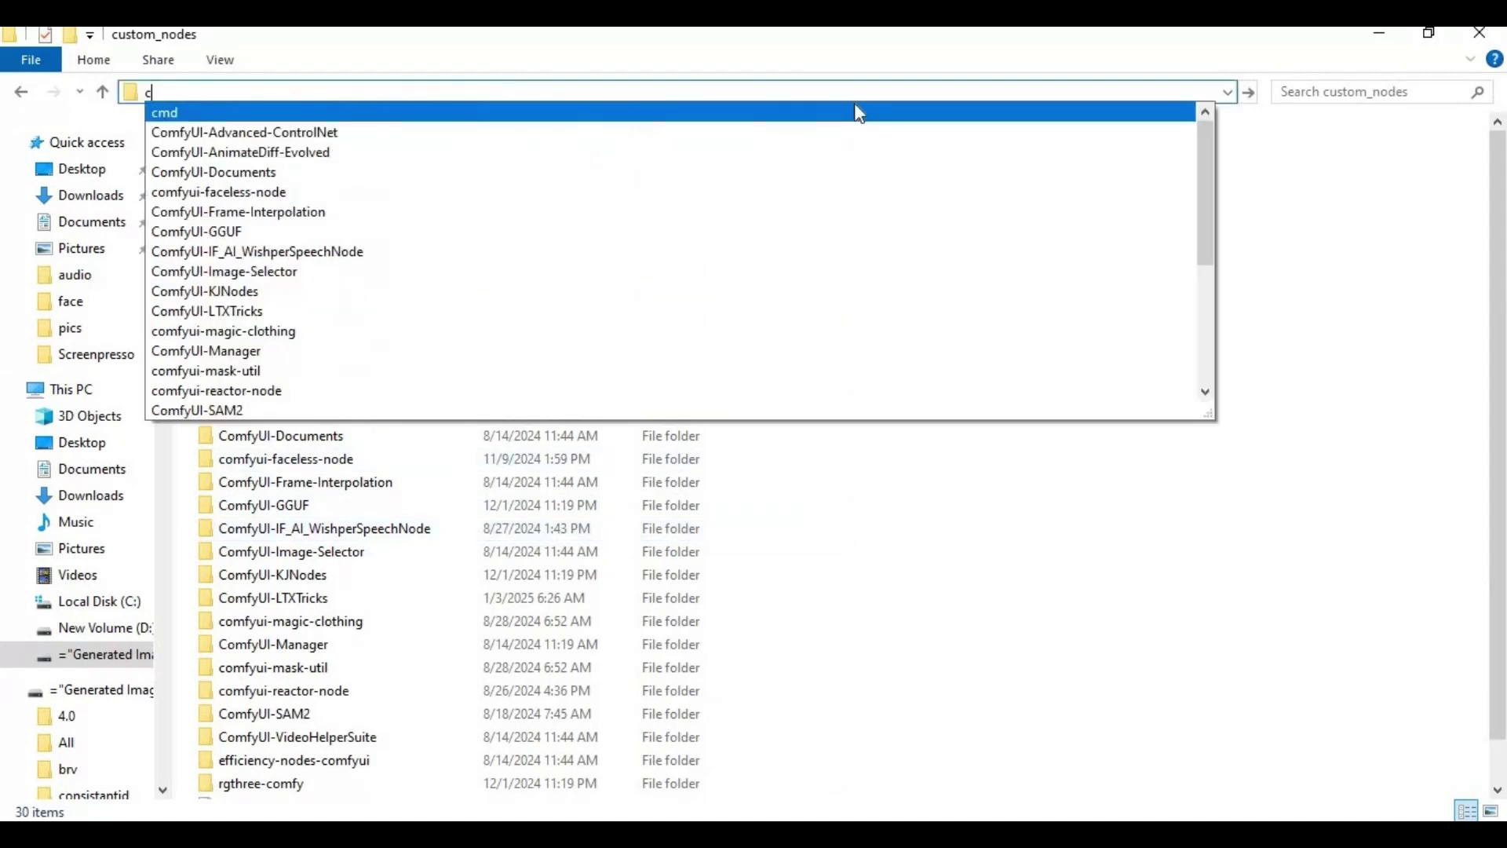
click(860, 114)
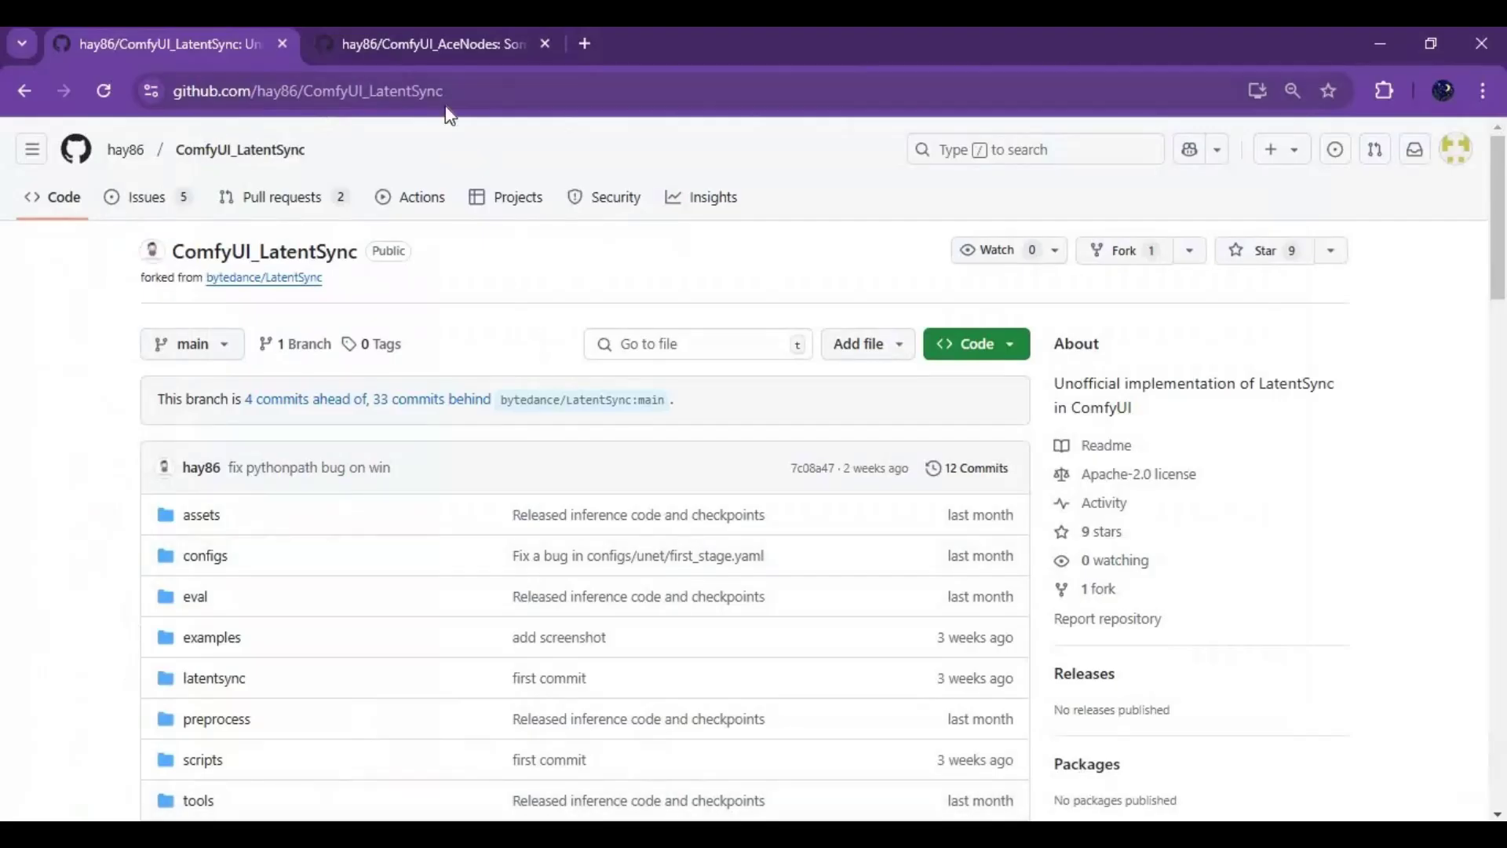
Copy the ComfyUI_LatentSync repository's HTTPS clone URL from GitHub.
click(387, 99)
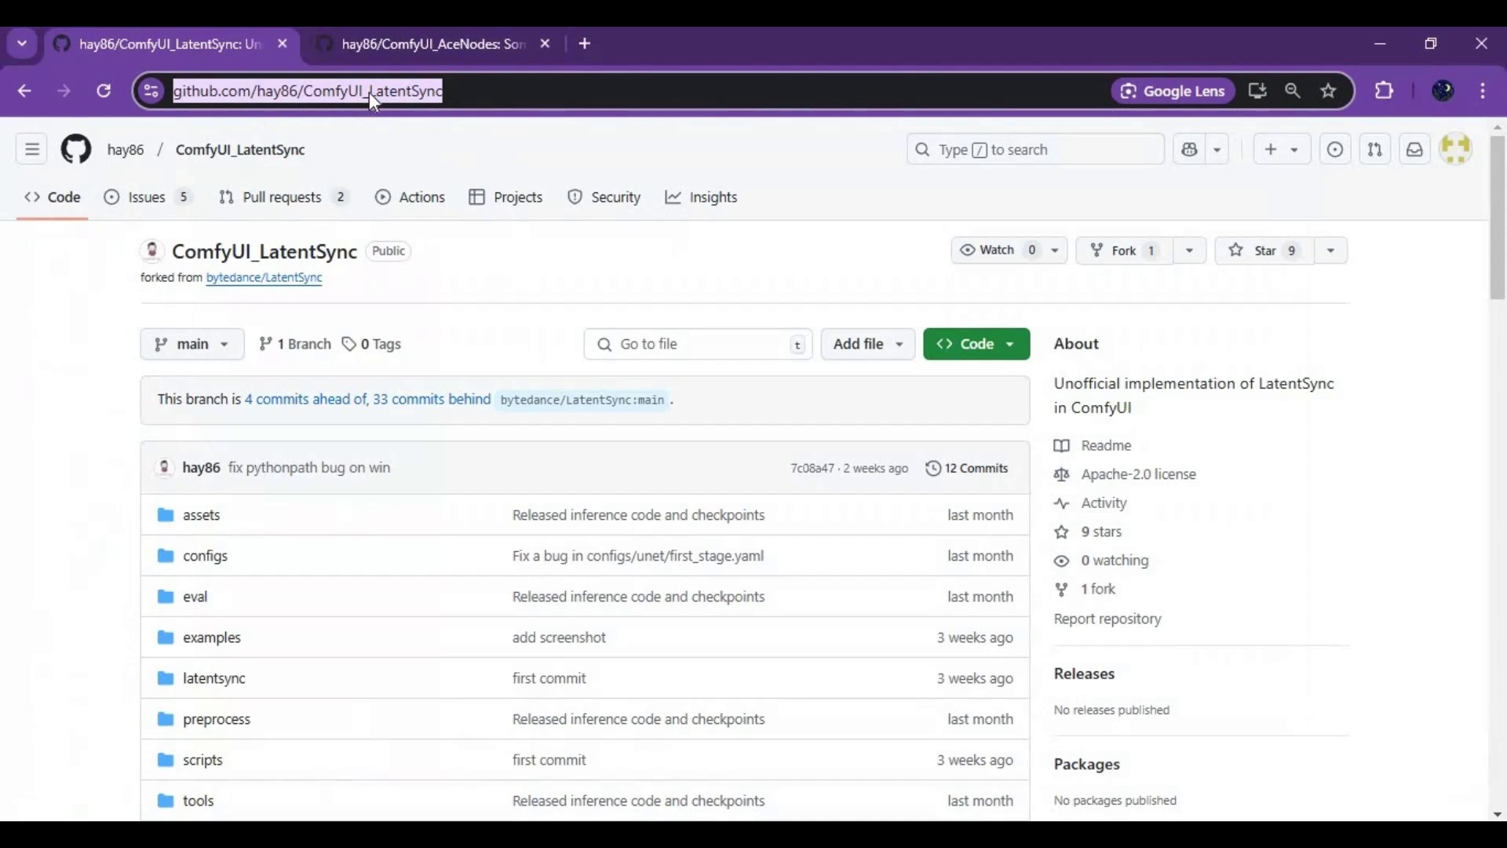
click(1001, 353)
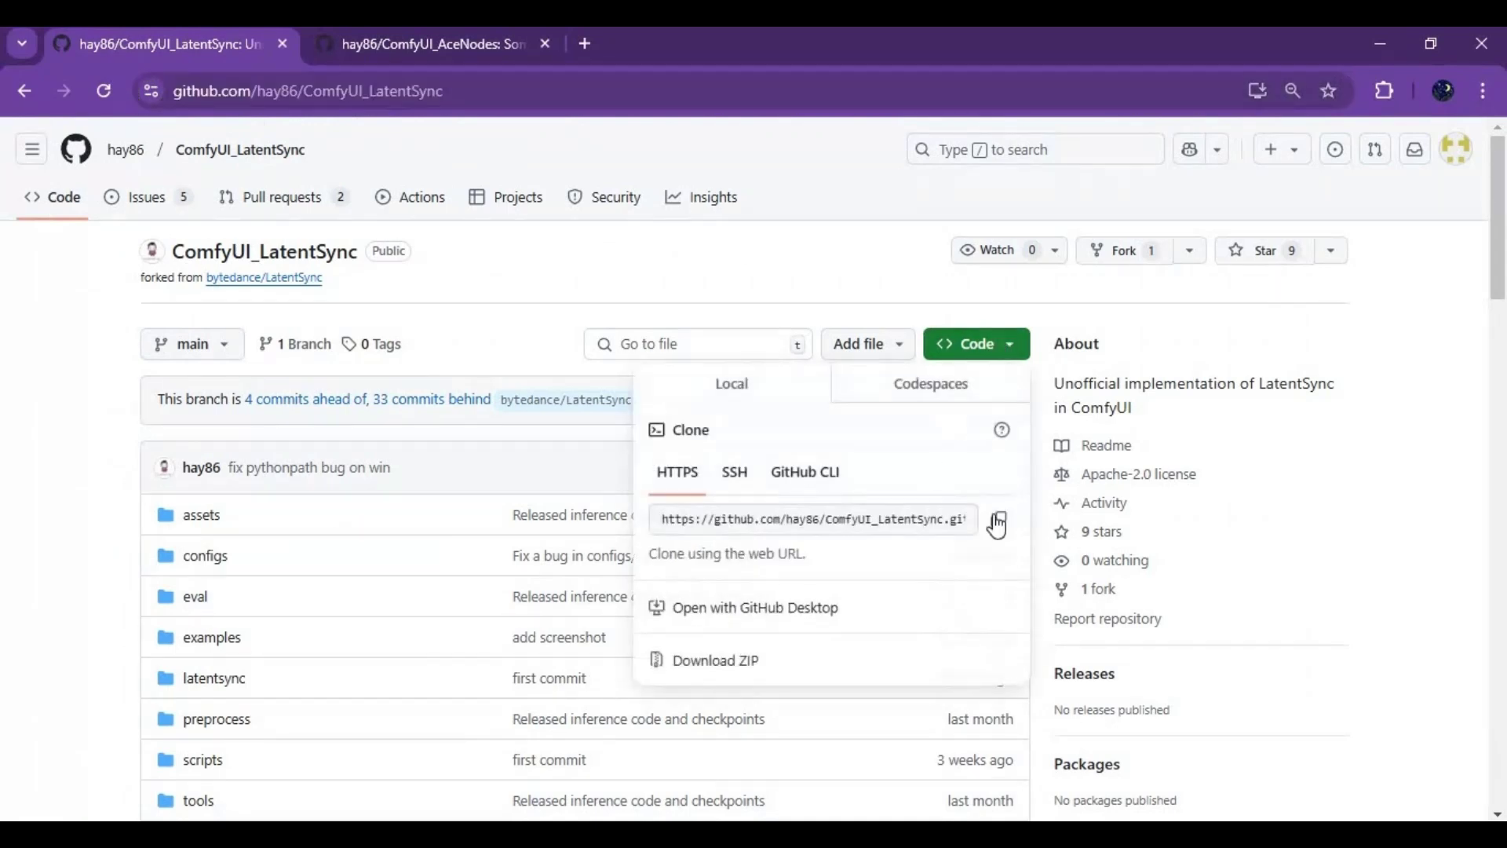
click(1000, 521)
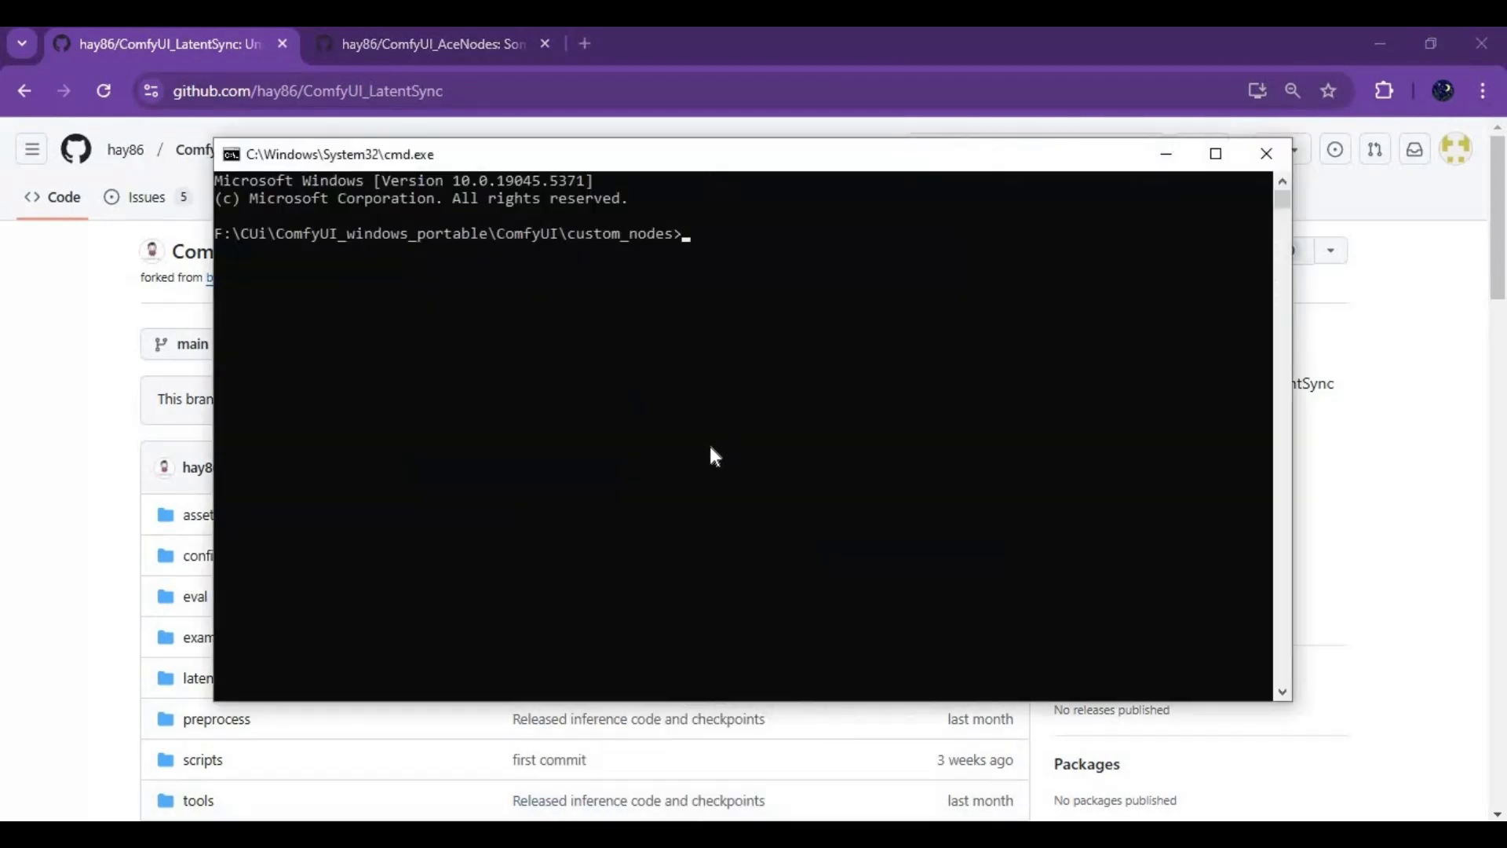
Run git clone with the copied URL in custom_nodes, which reports the folder already exists.
text(git clone)
key(ctrl+v)
key(Return)
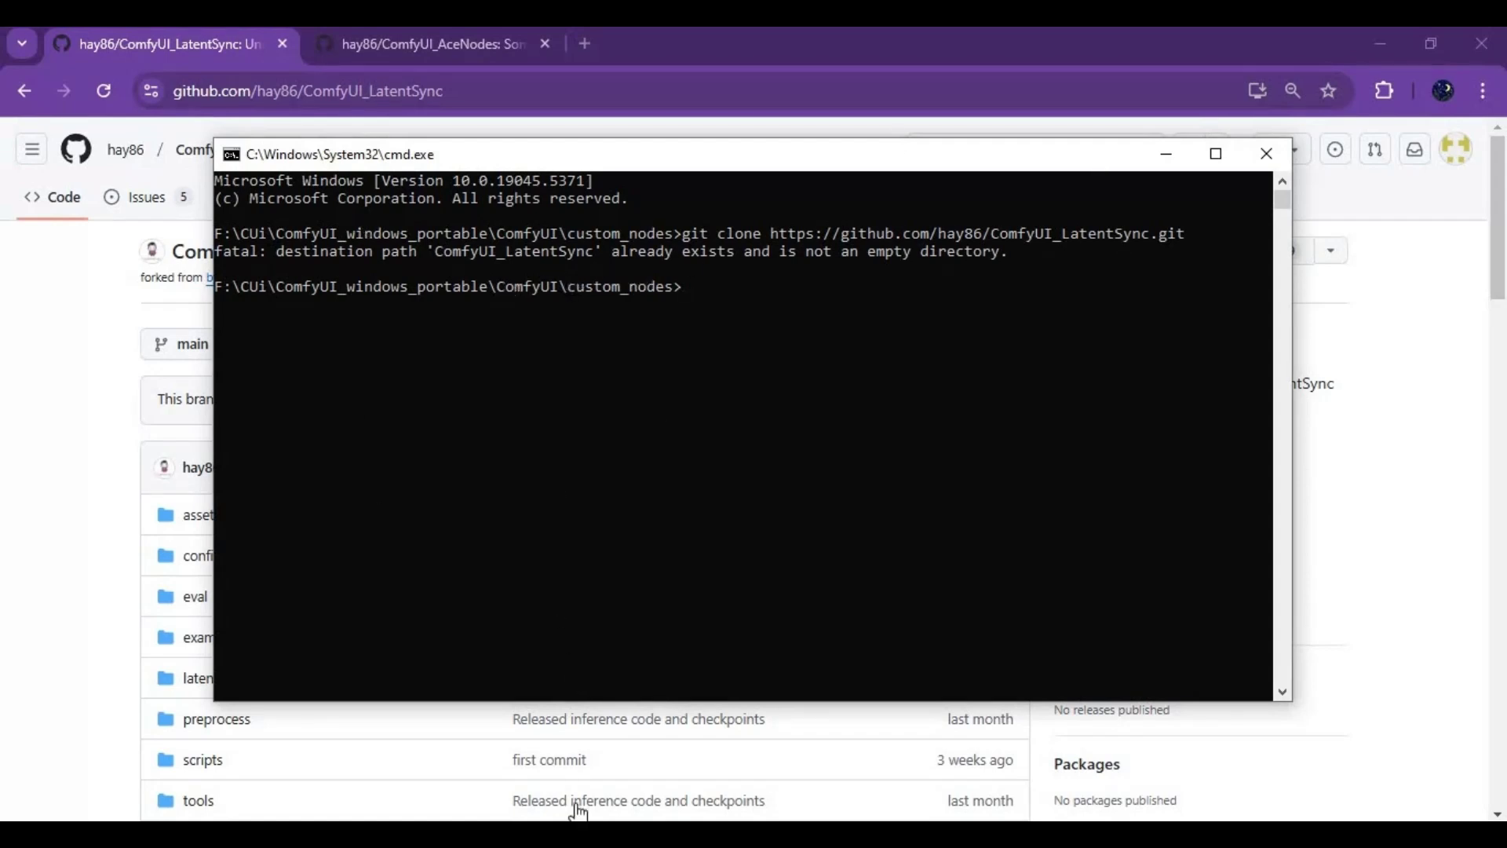
click(496, 703)
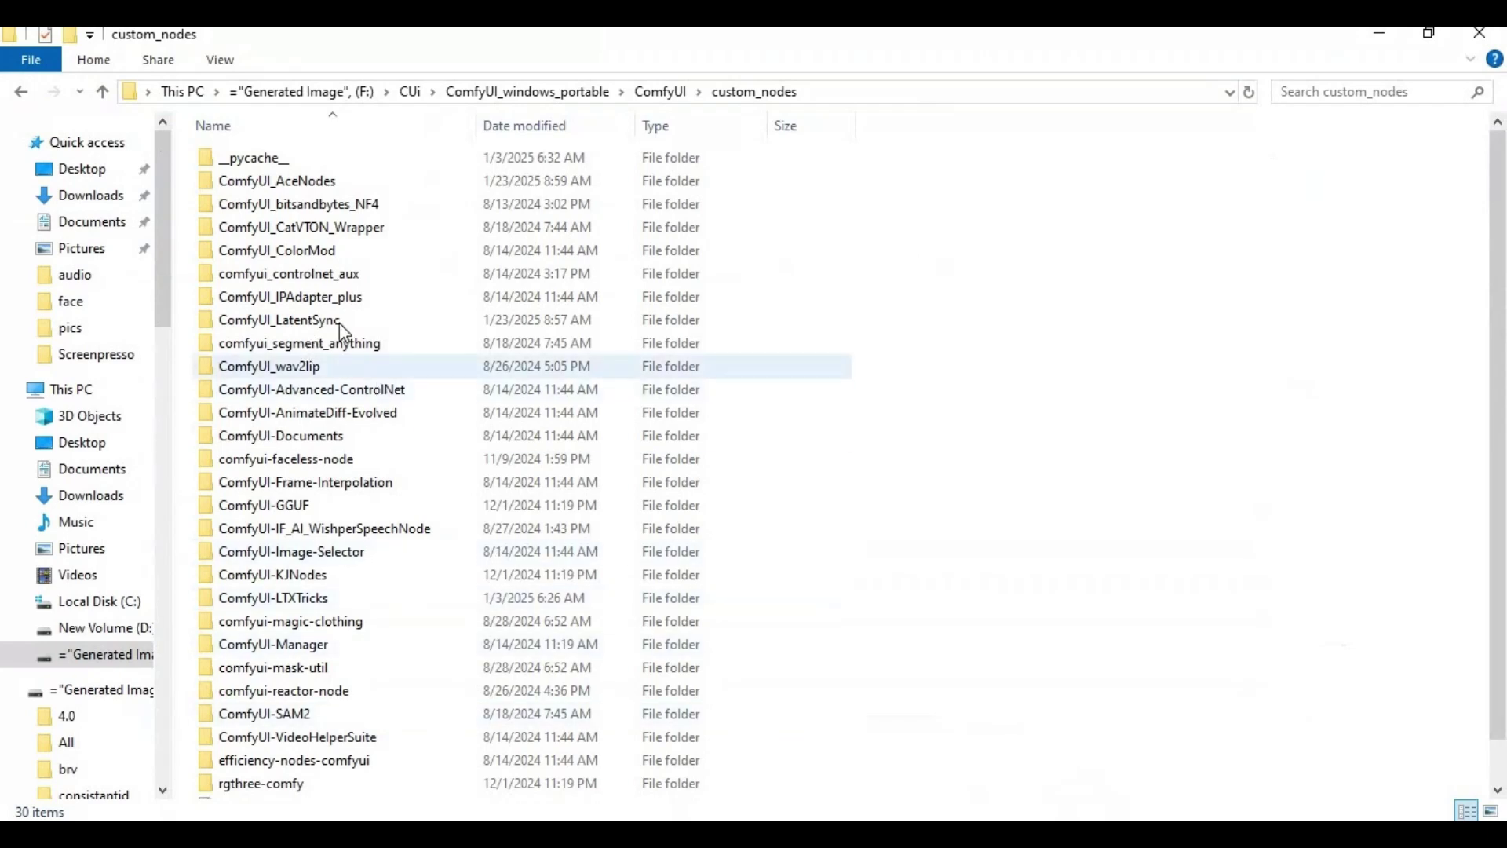
Open the ComfyUI_LatentSync folder and copy its path from the address bar.
double_click(253, 318)
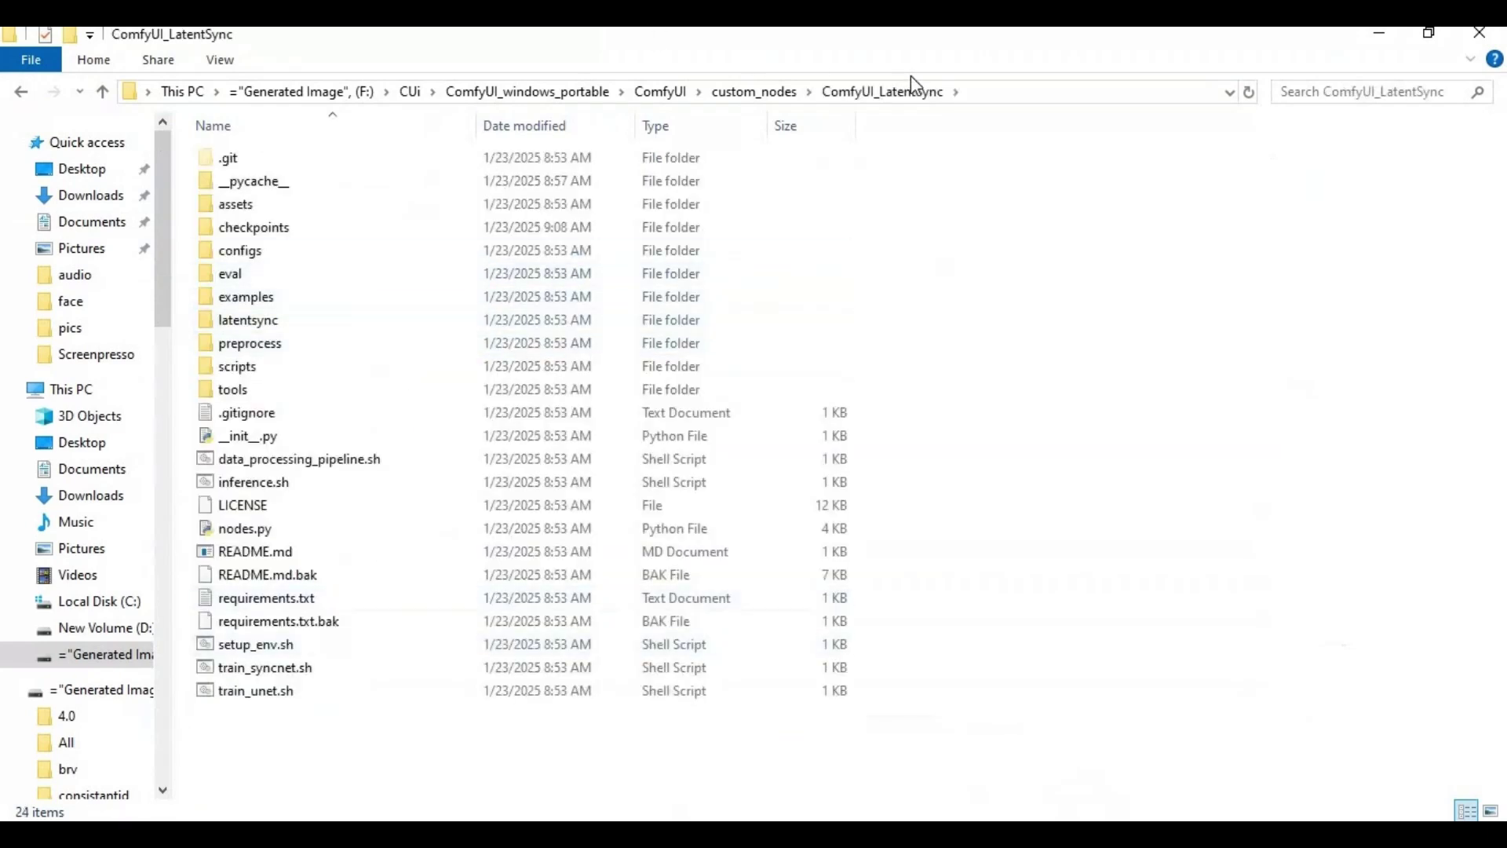
click(990, 91)
right_click(573, 86)
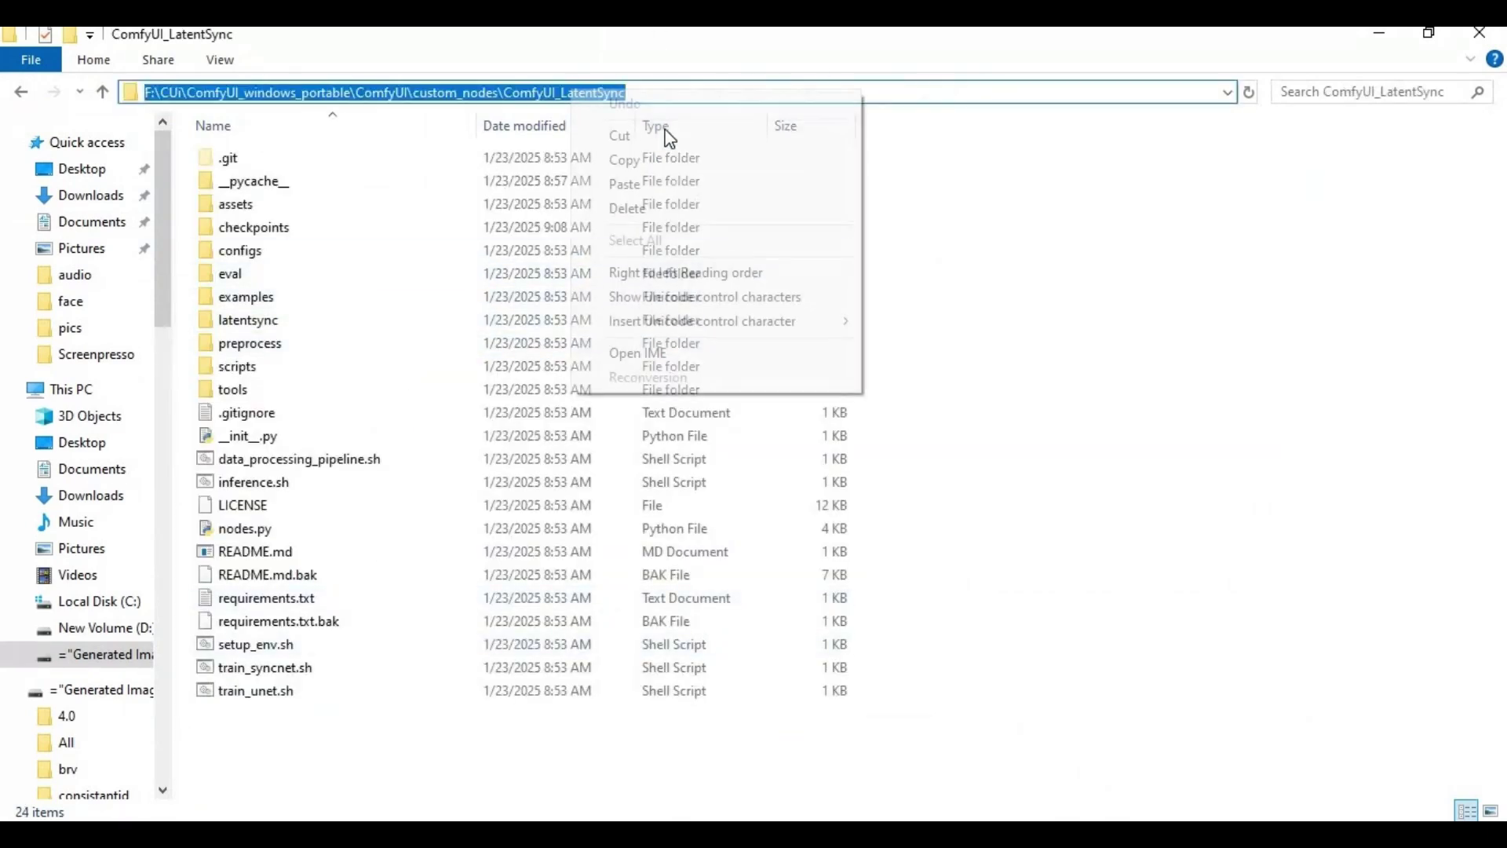
click(628, 160)
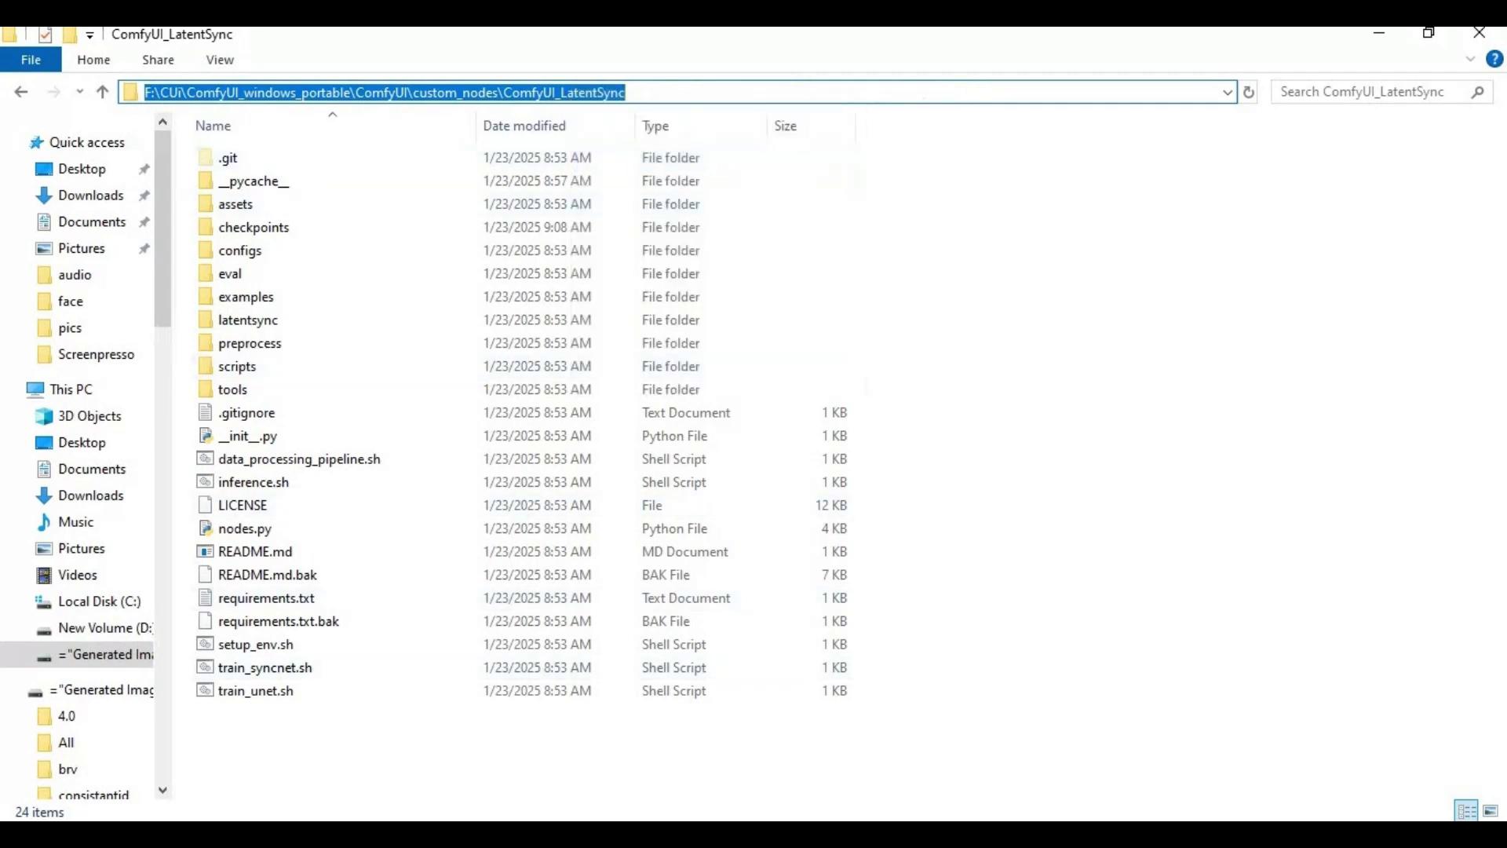
Use cd to move the command prompt into ComfyUI_LatentSync, then open requirements.txt in Notepad.
key(alt+Tab)
text(cm)
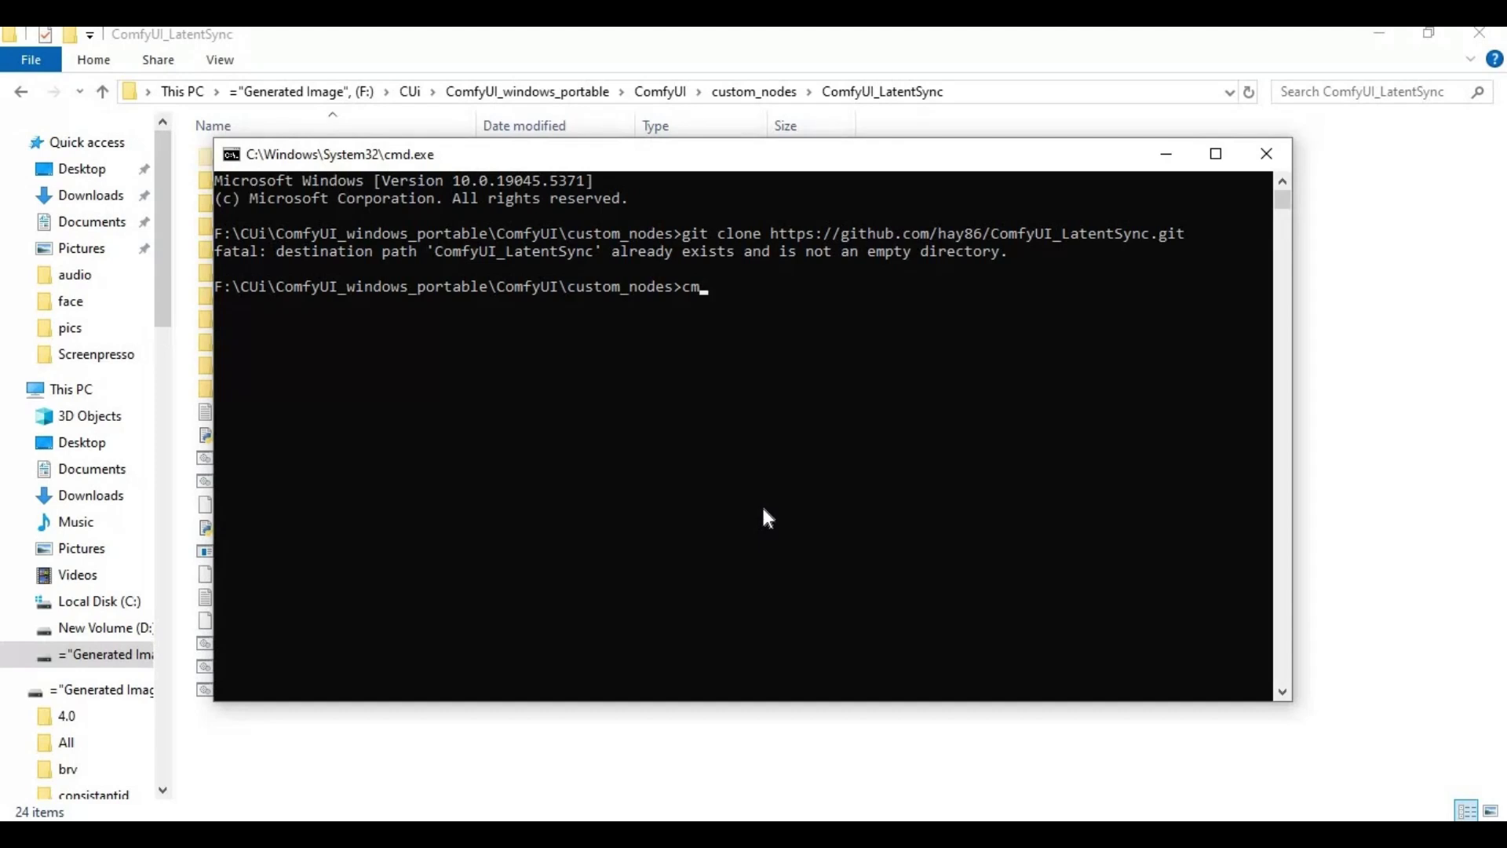
key(BackSpace)
text(d)
key(ctrl+v)
key(Return)
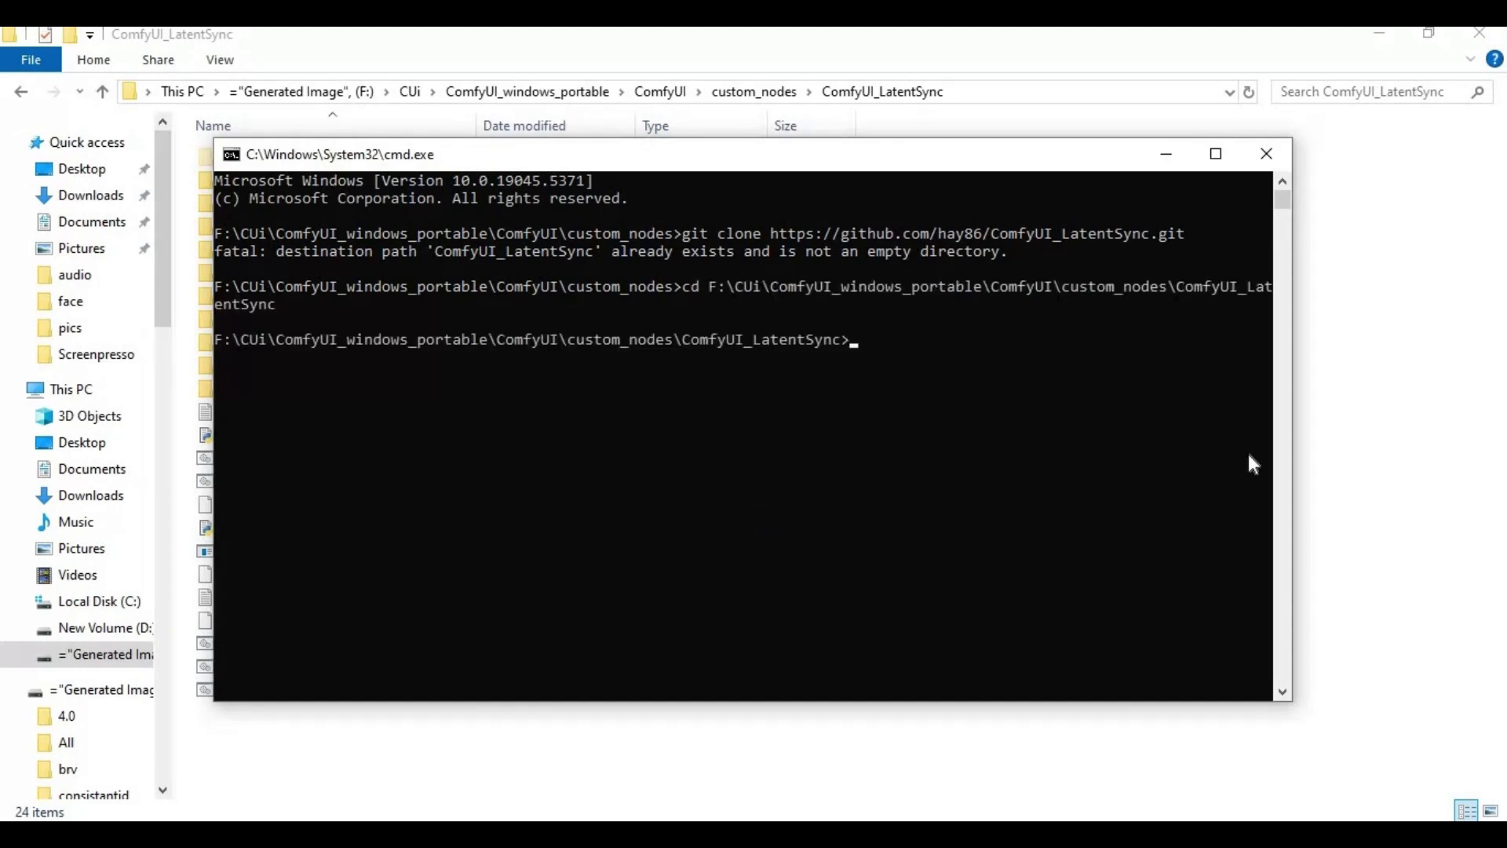
key(alt+Tab)
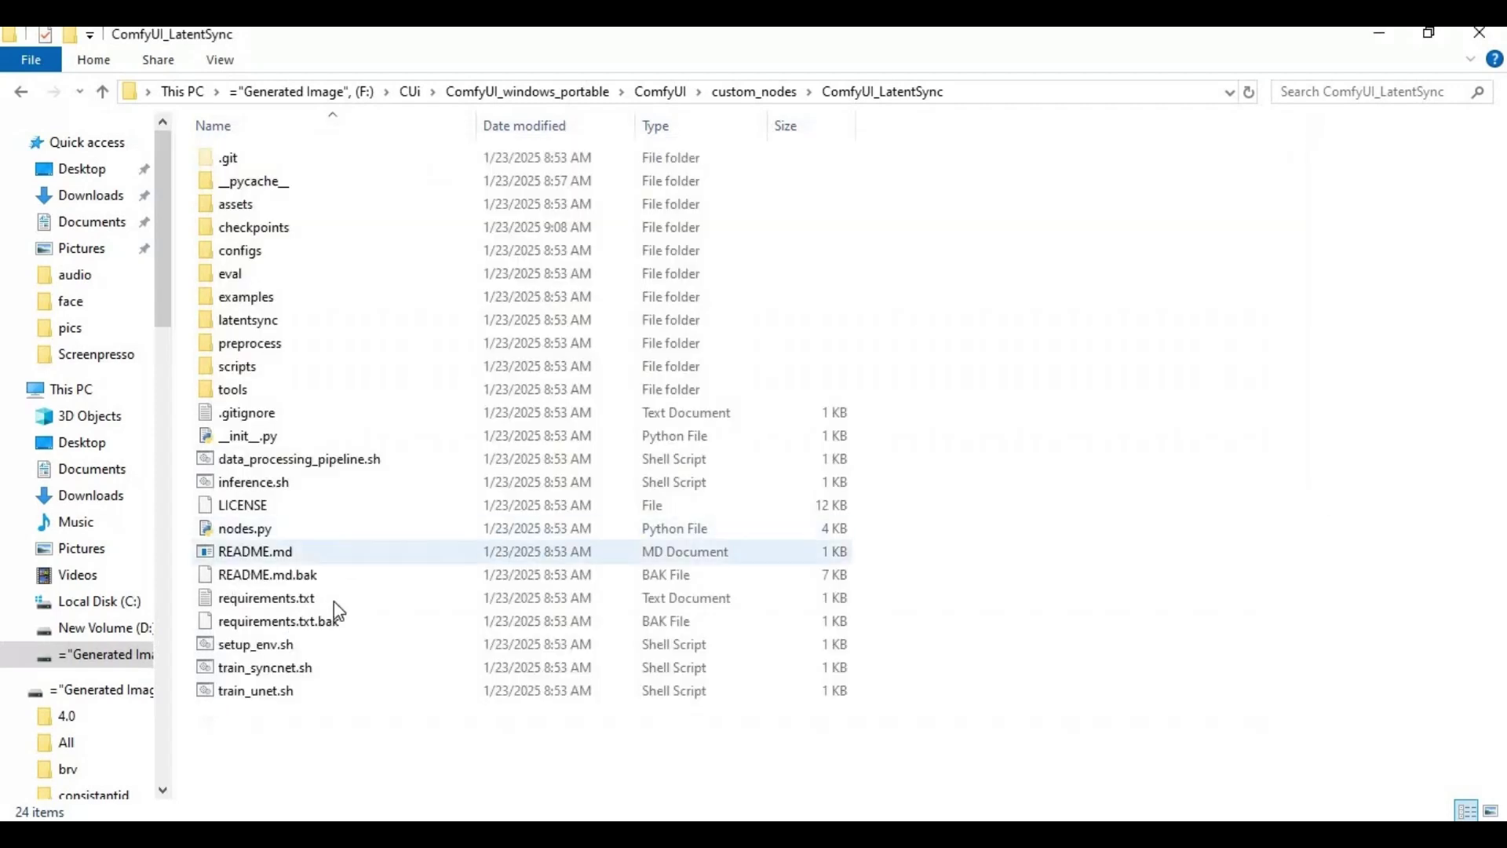
double_click(278, 604)
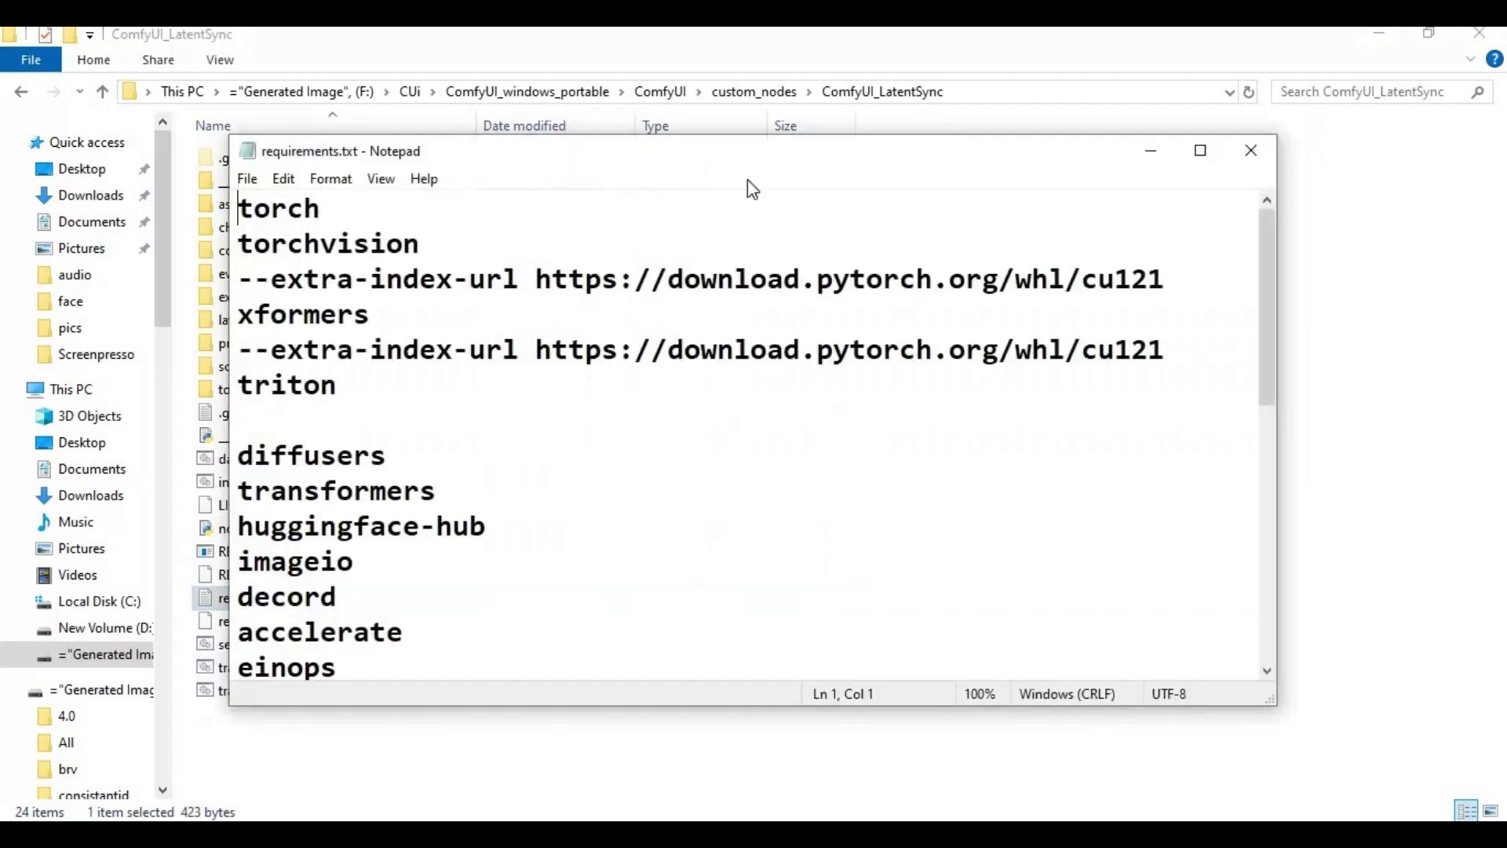
Delete the torch through triton lines, including extra index URLs, from requirements.txt and save it.
click(1202, 153)
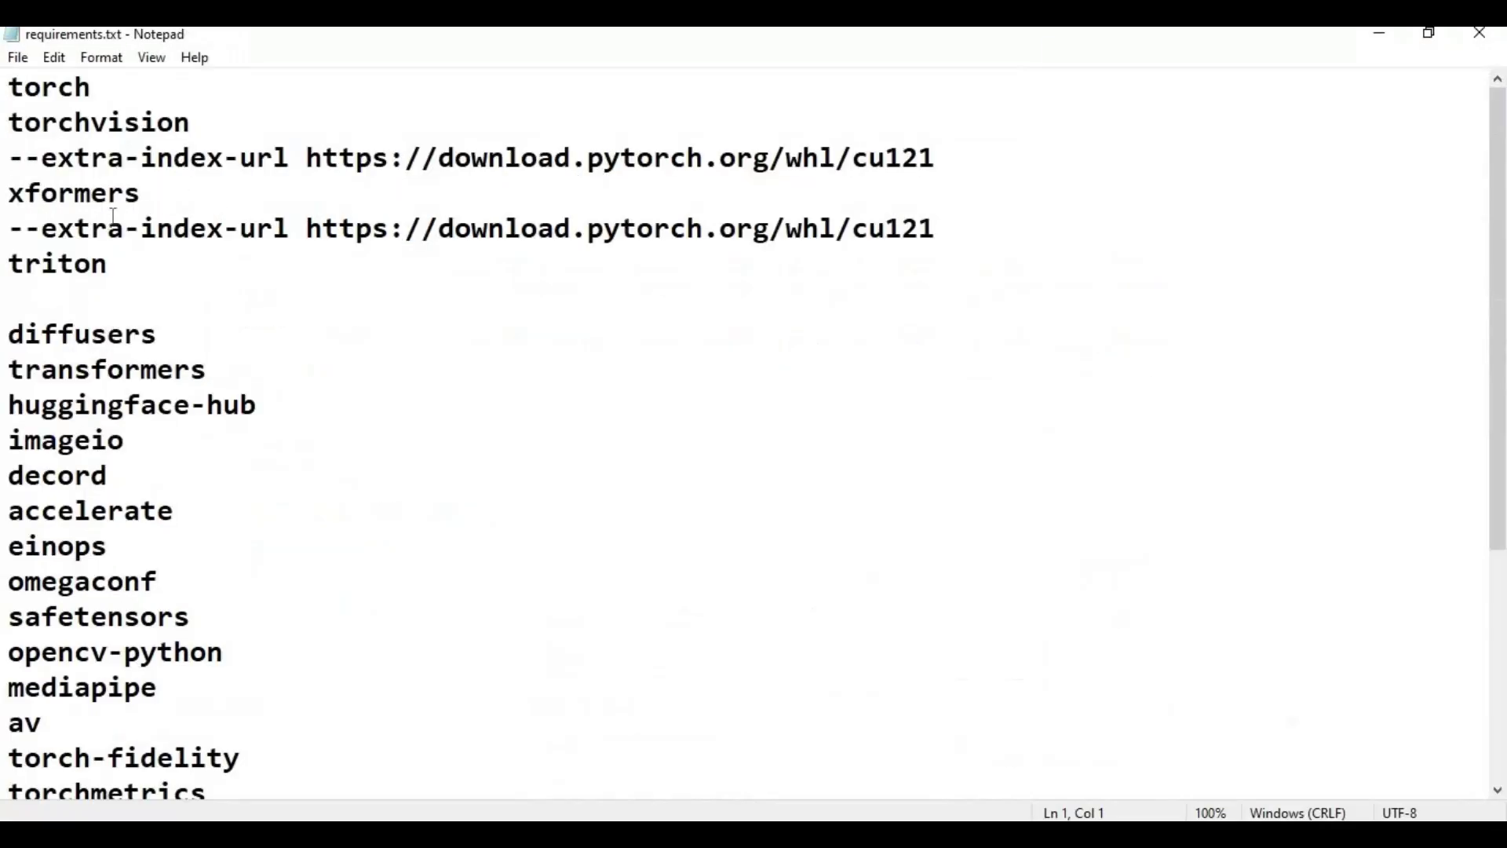
click(150, 274)
key(ctrl+shift+Home)
key(Delete)
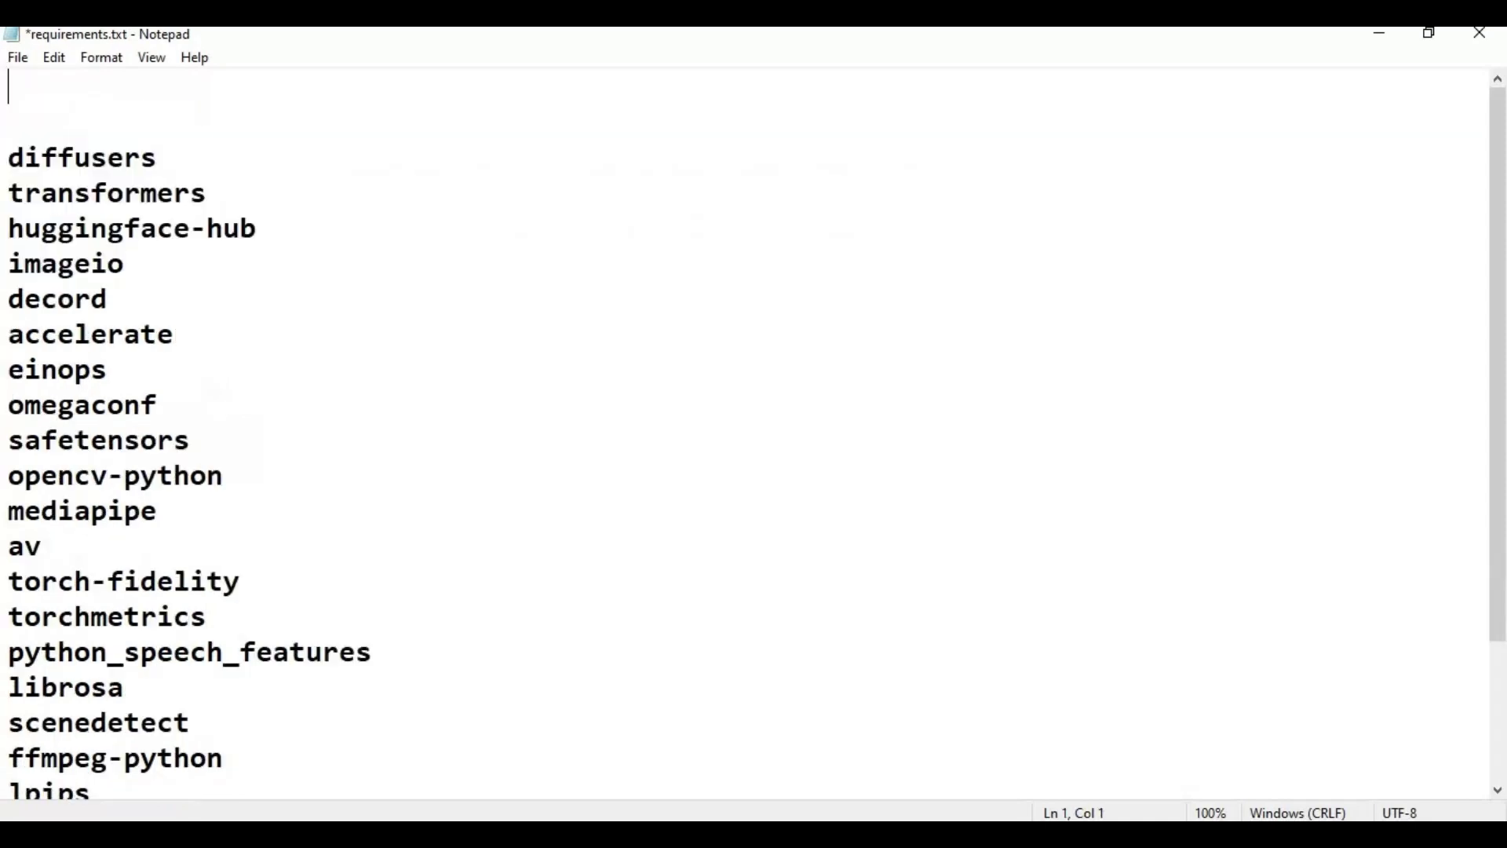
click(19, 58)
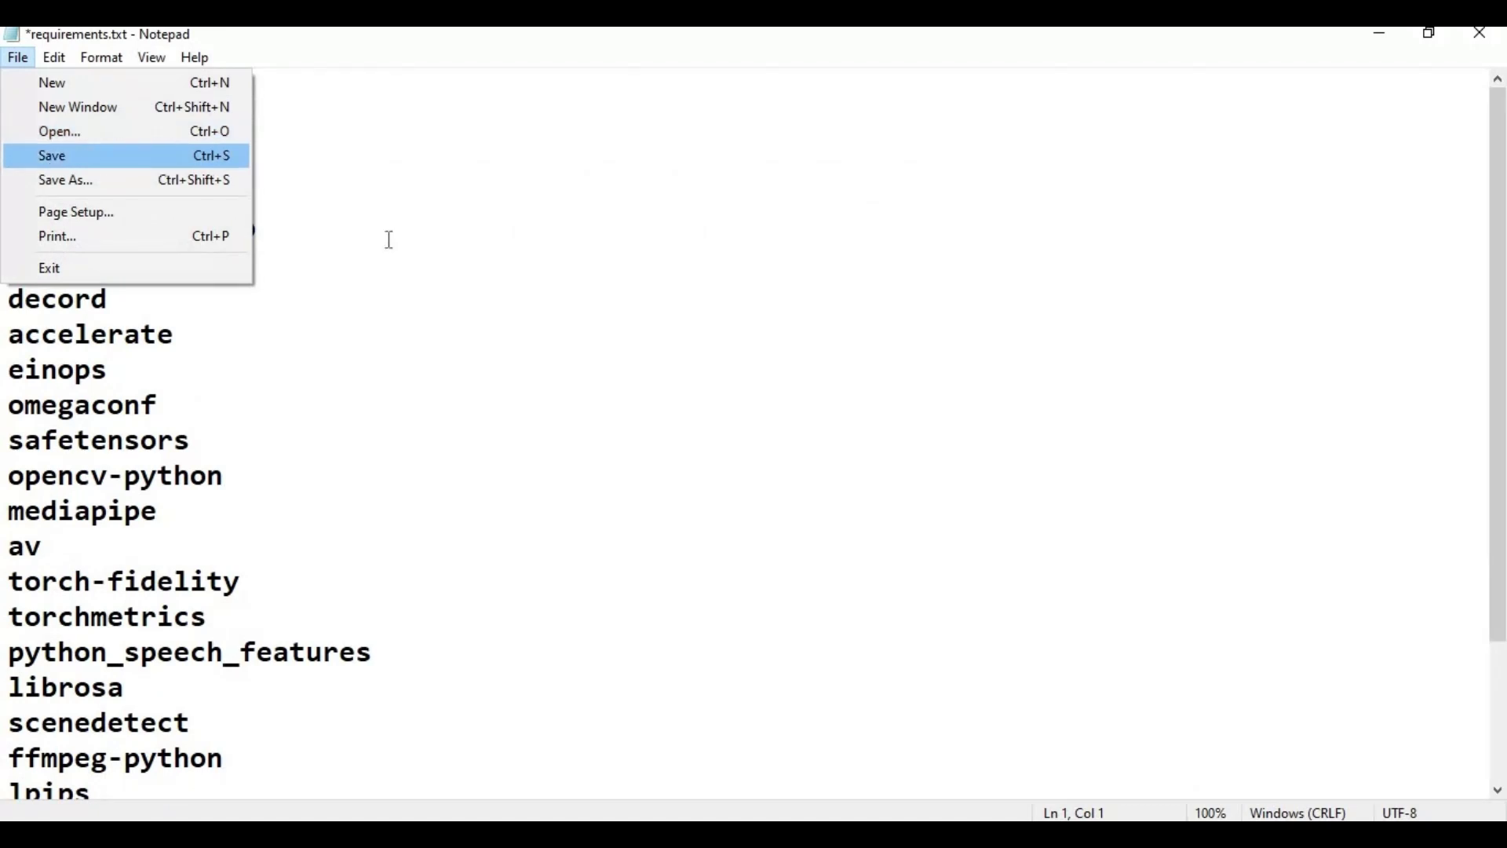
key(Return)
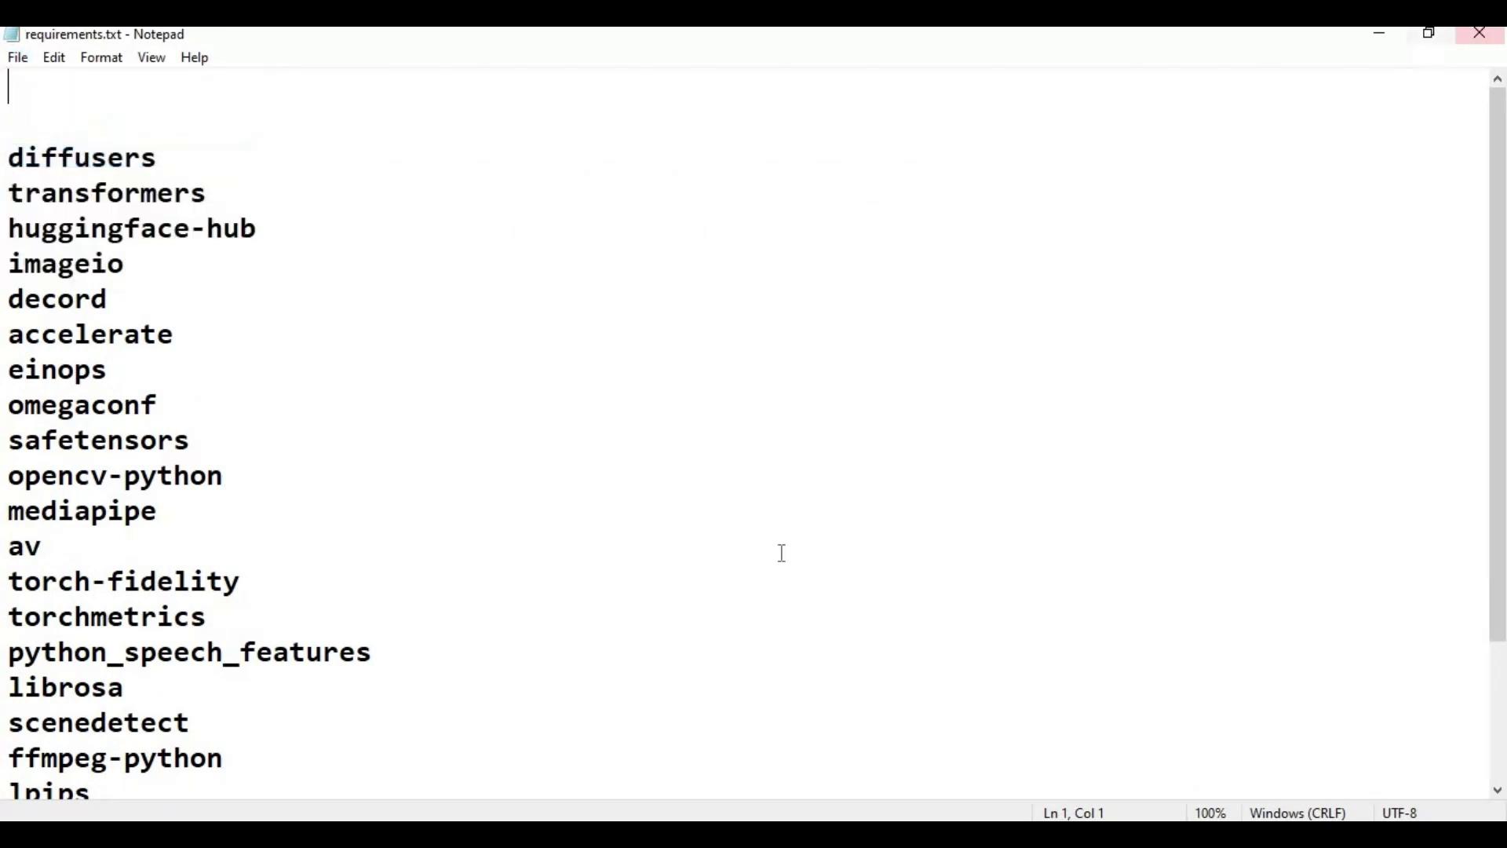
key(alt+Tab)
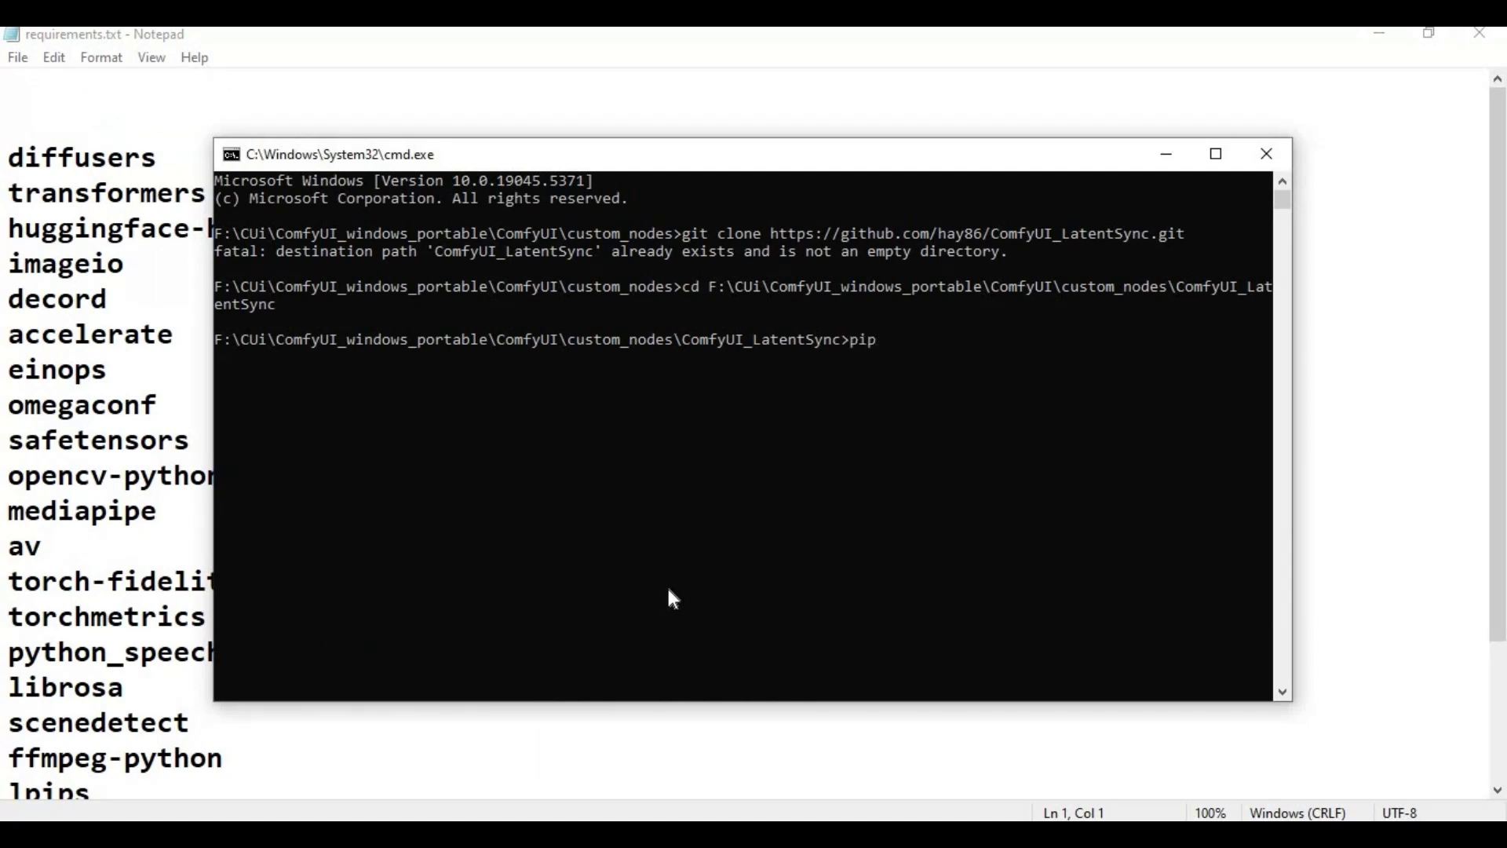
Run pip install -r requirements.txt in ComfyUI_LatentSync, then close the console when finished.
text(pip install -r requirements.txt)
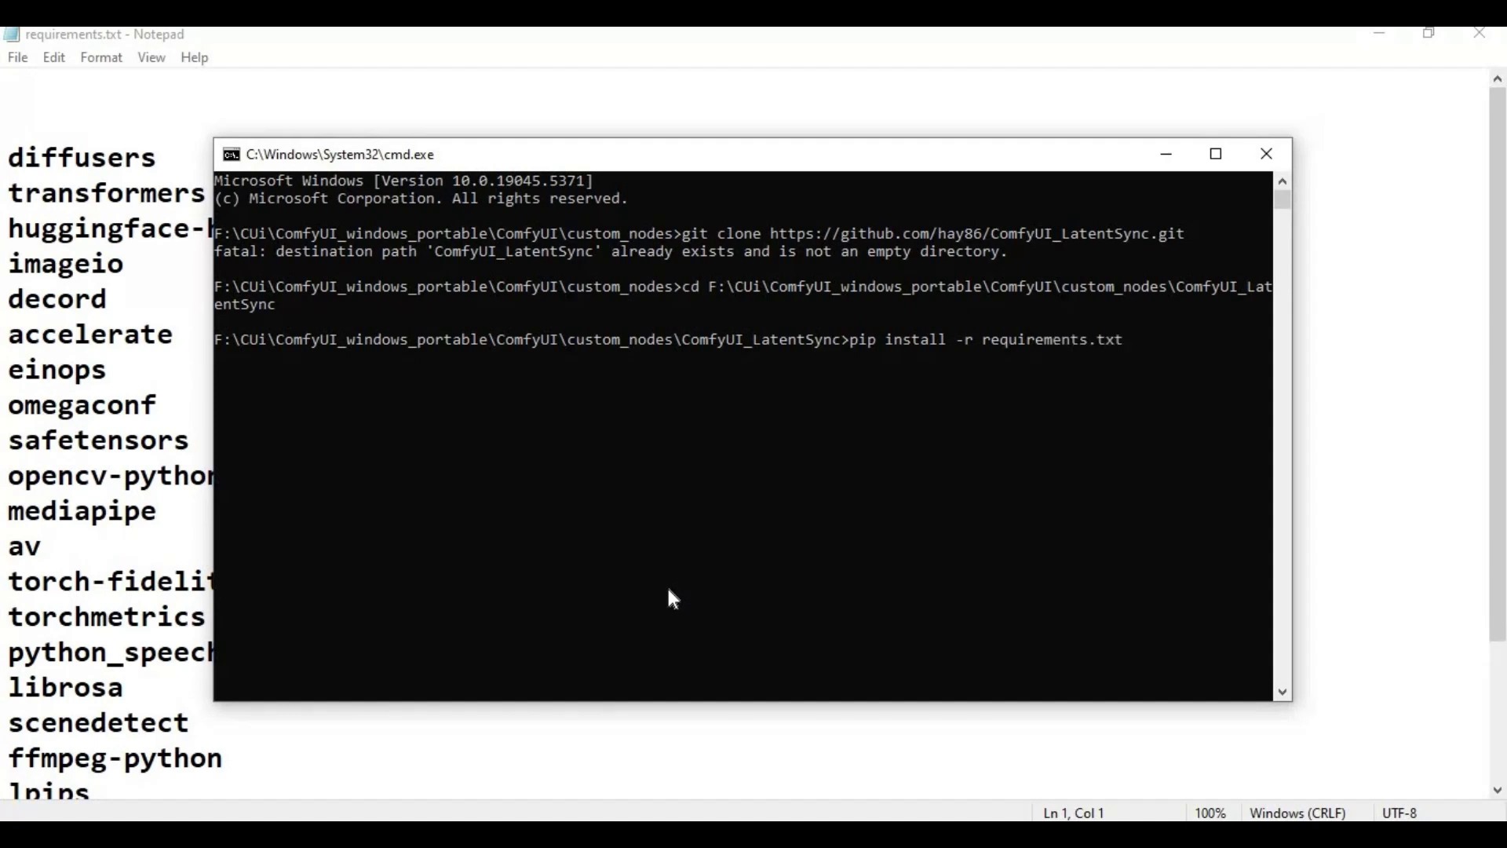
key(Return)
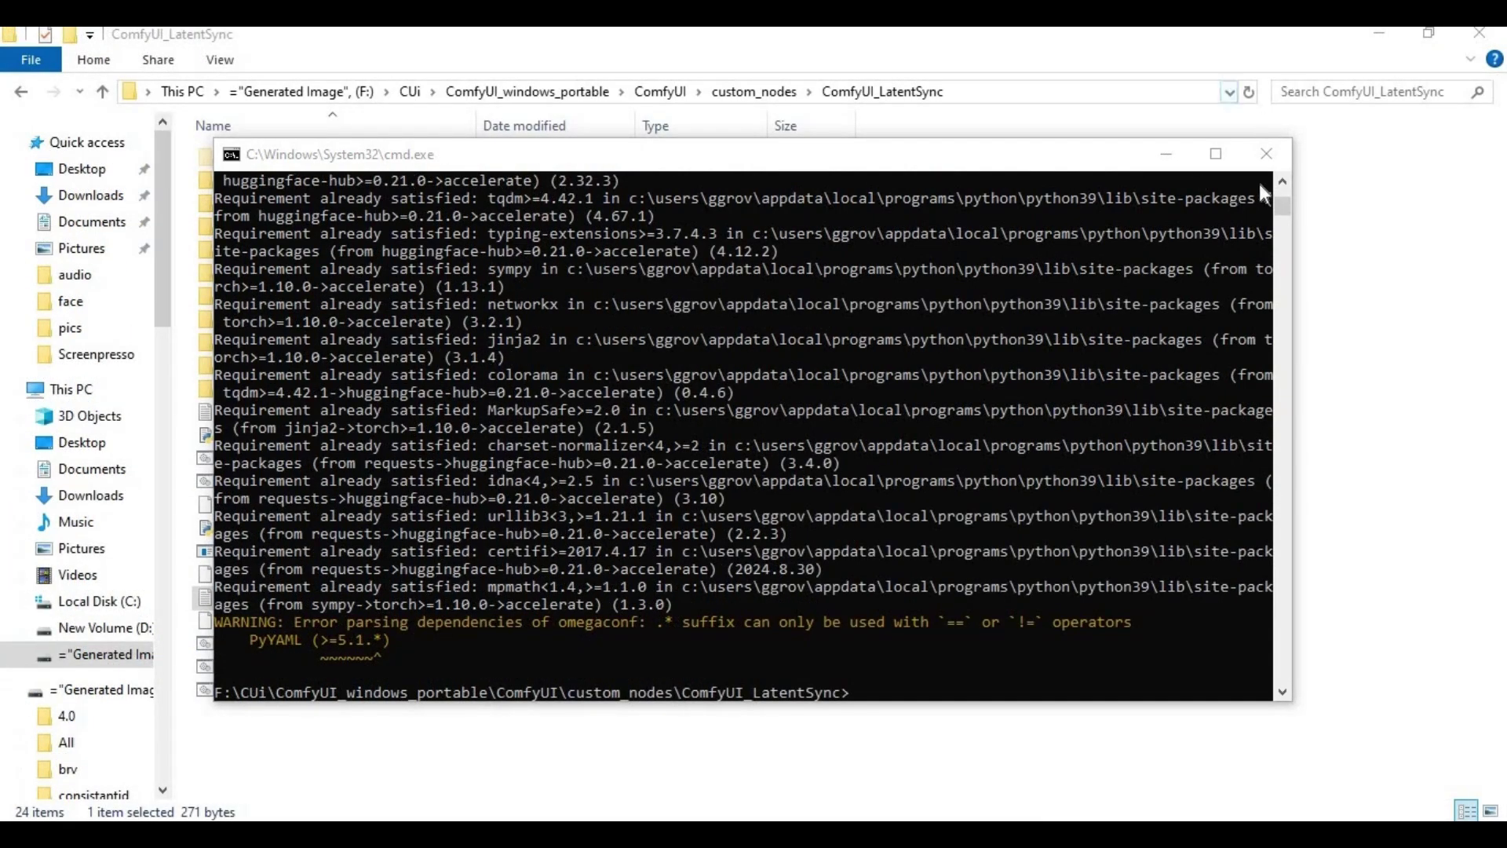
click(1267, 155)
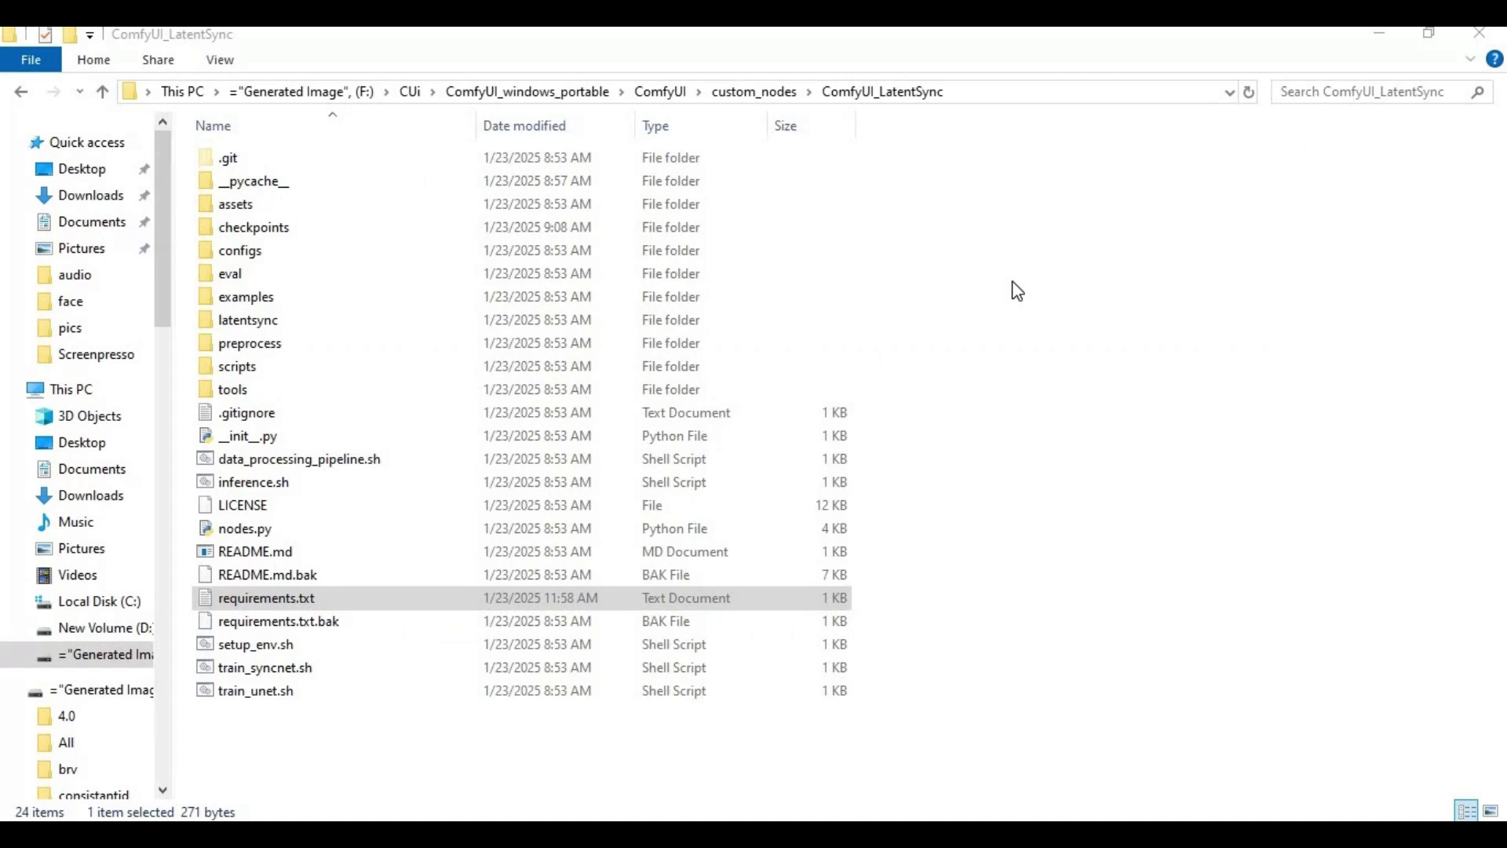
Go back up to custom_nodes and open a new Command Prompt there with cmd.
click(102, 91)
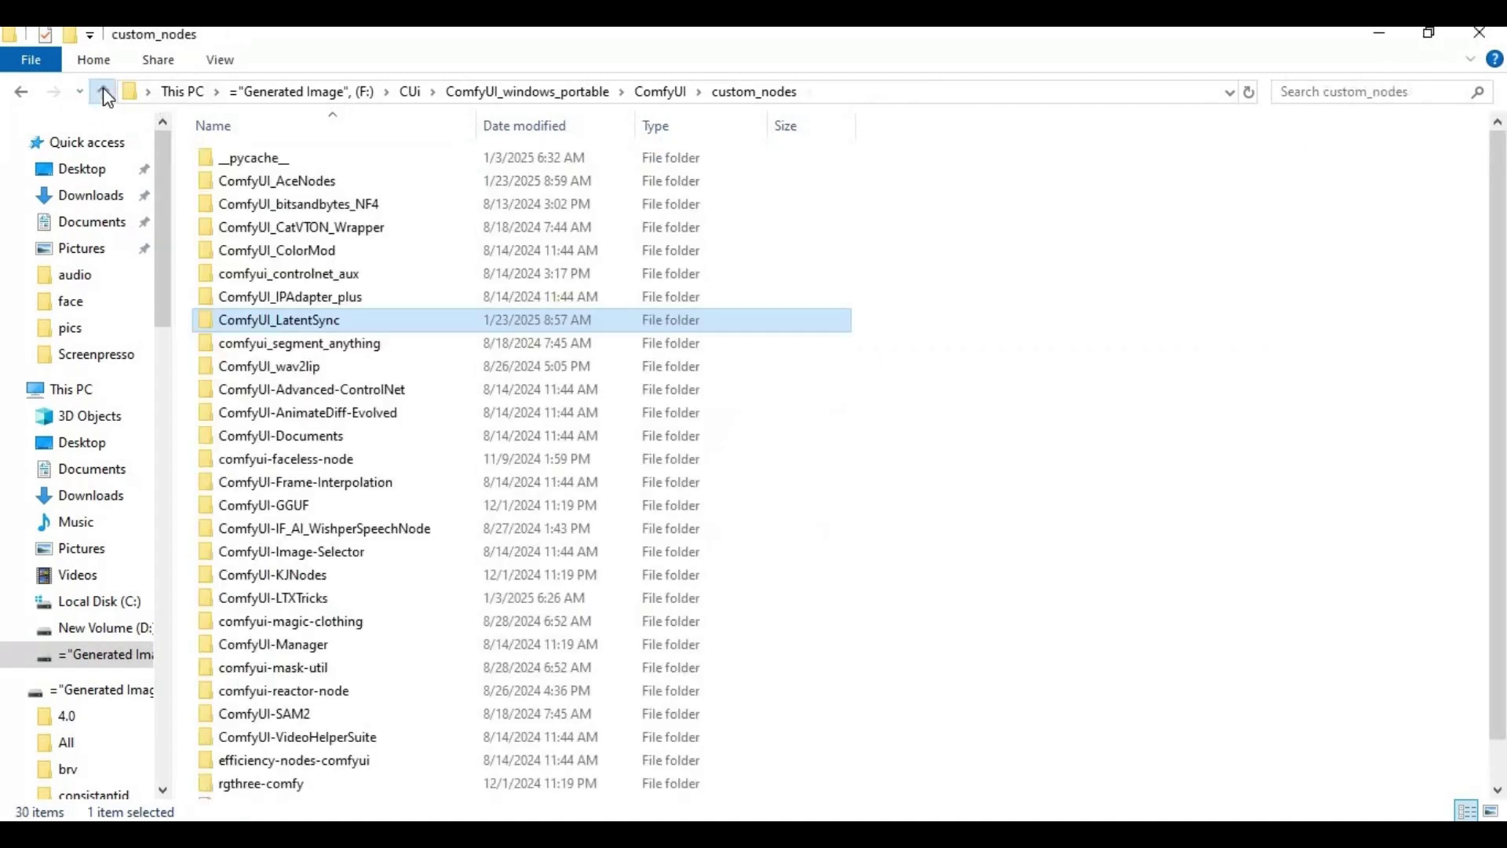
click(858, 91)
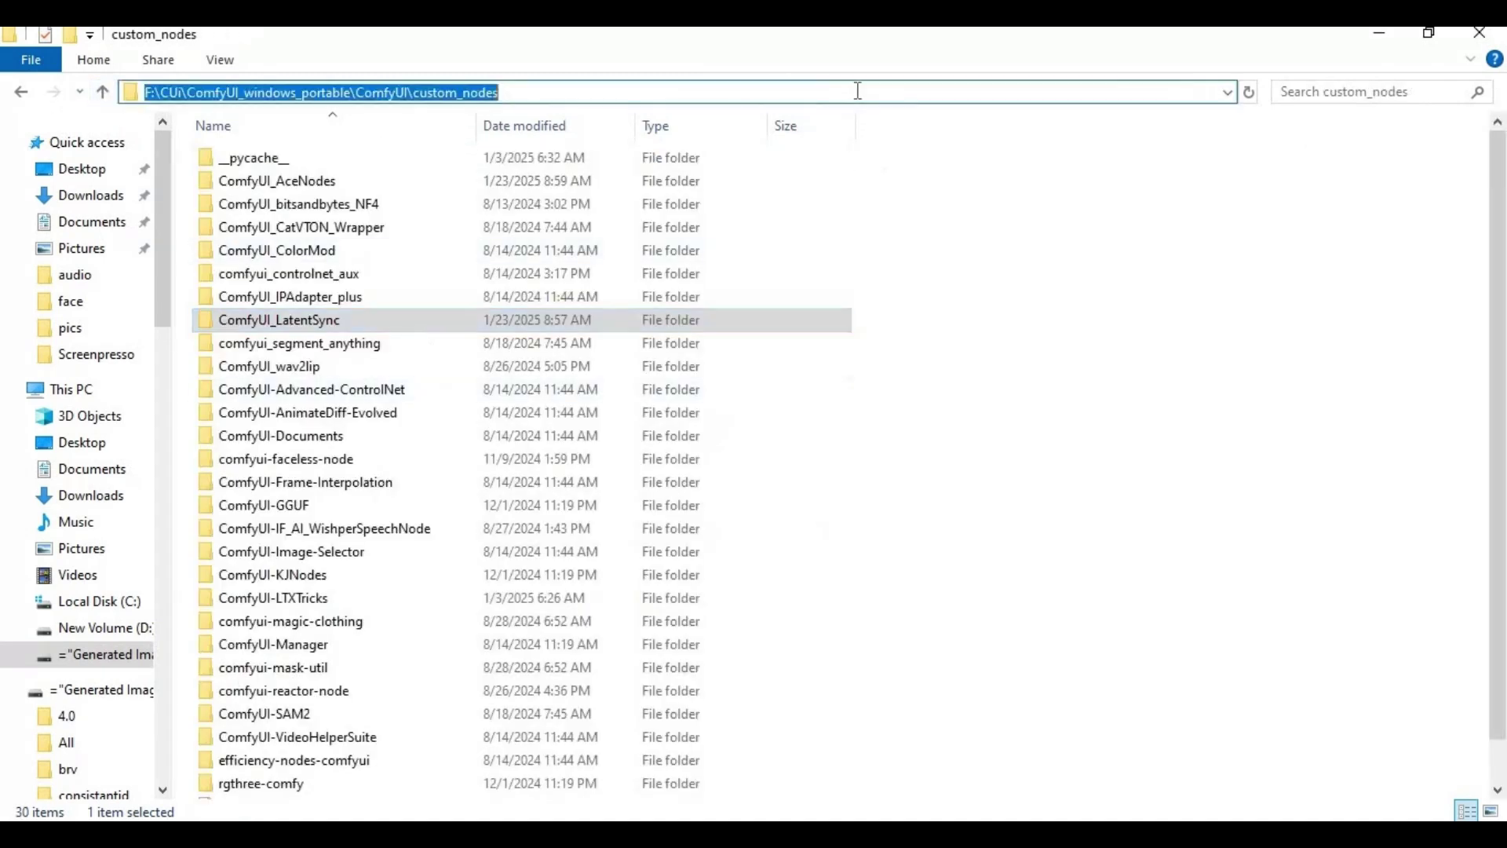
text(cmd)
key(Return)
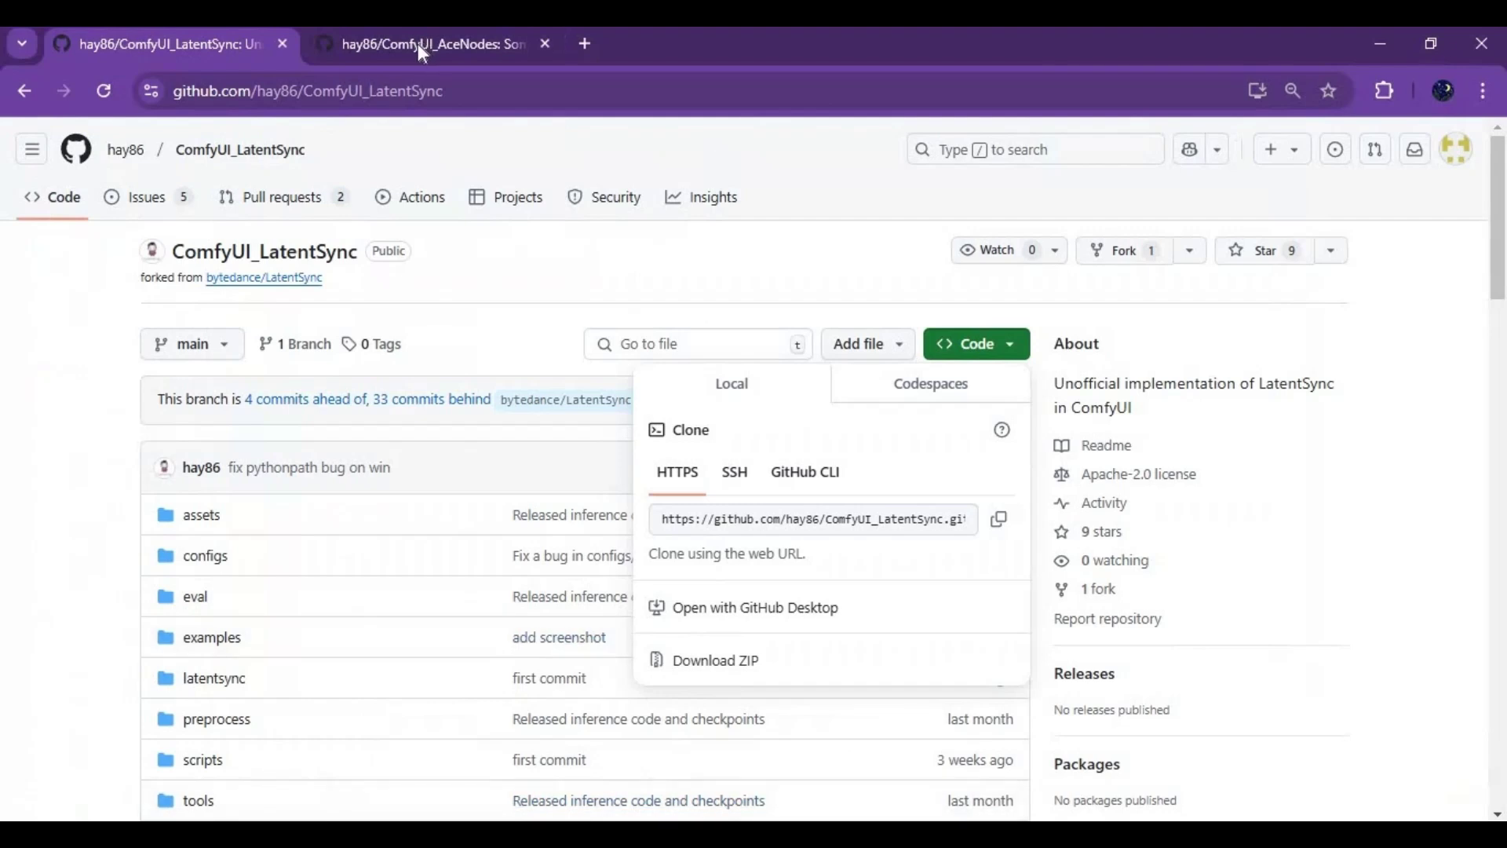
click(417, 44)
Copy the ComfyUI_AceNodes repository's HTTPS clone URL from GitHub.
click(361, 93)
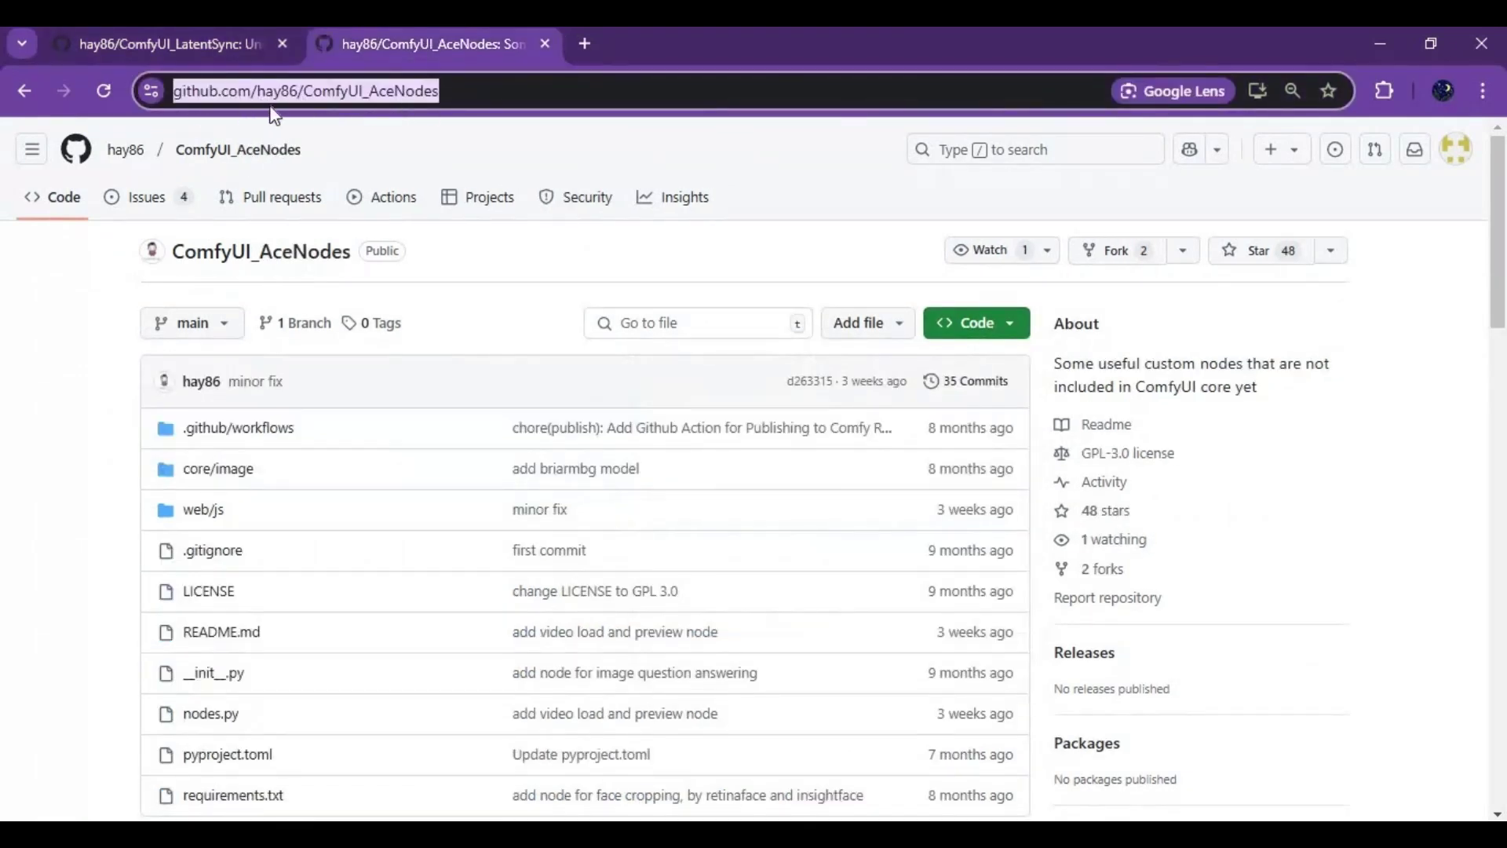
right_click(393, 94)
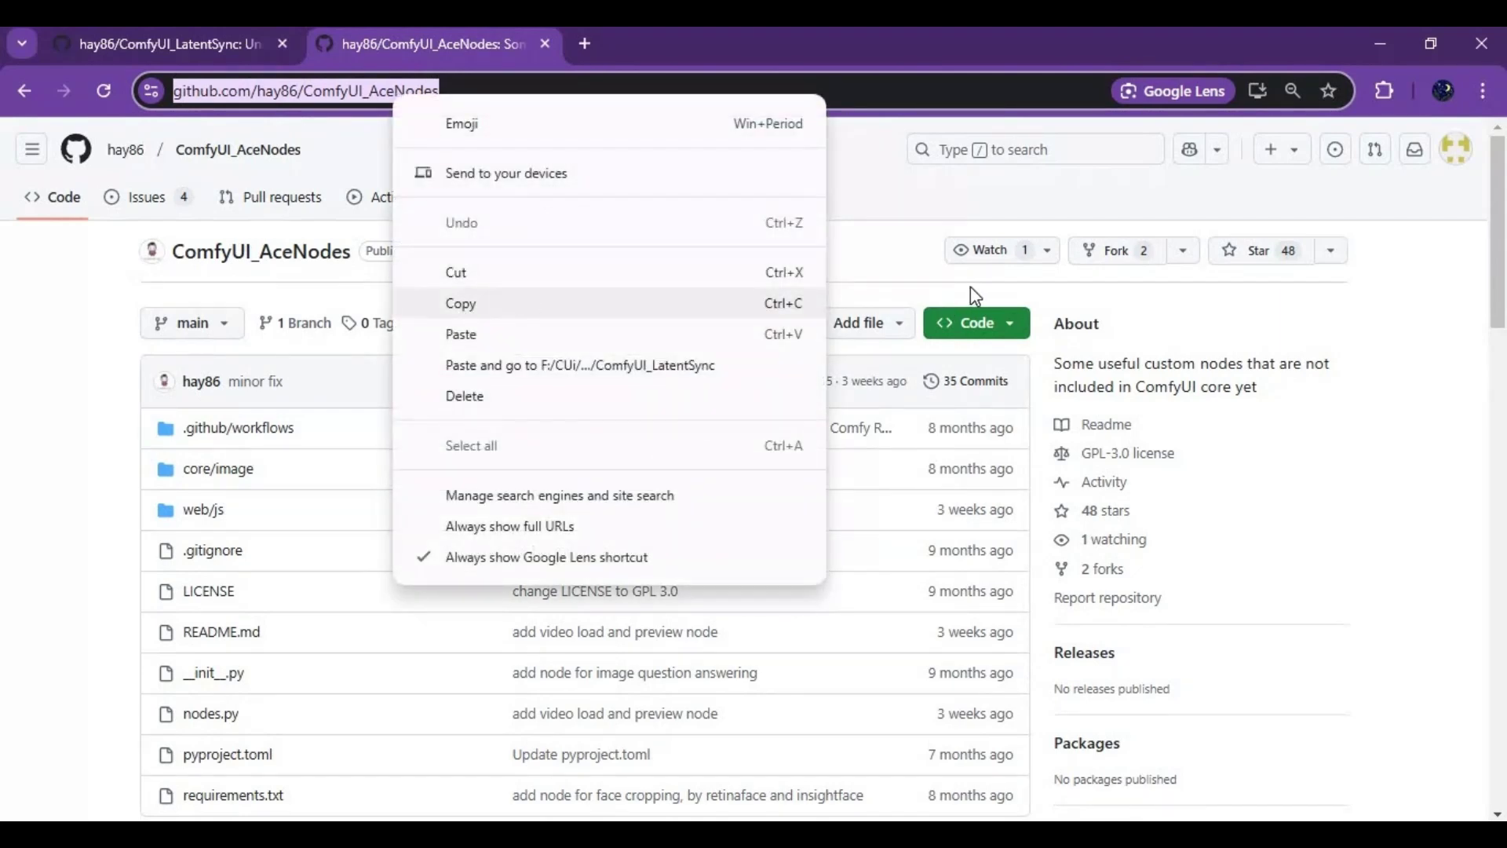
click(976, 322)
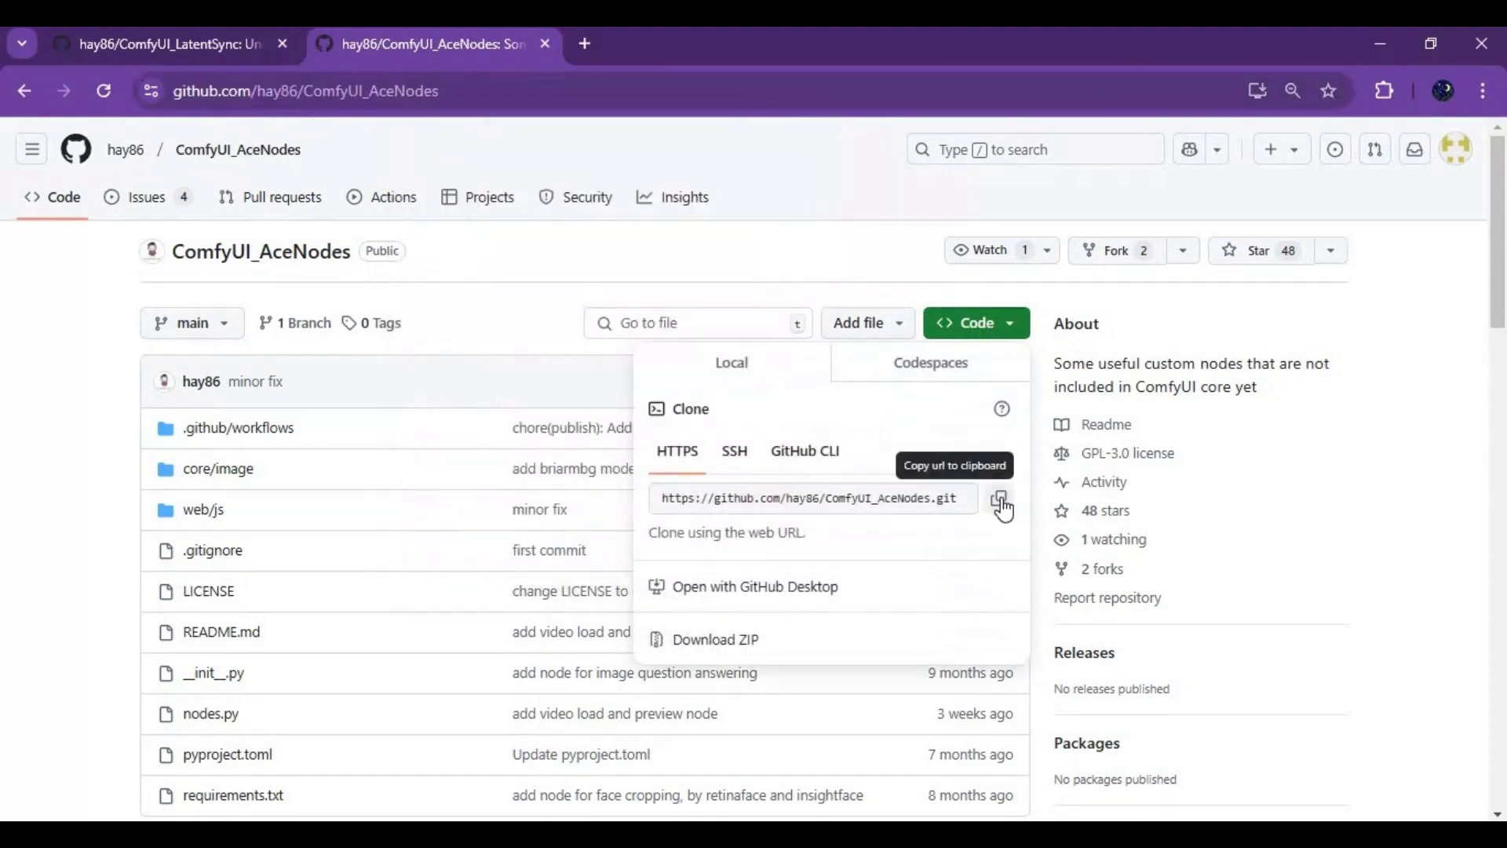
click(1001, 503)
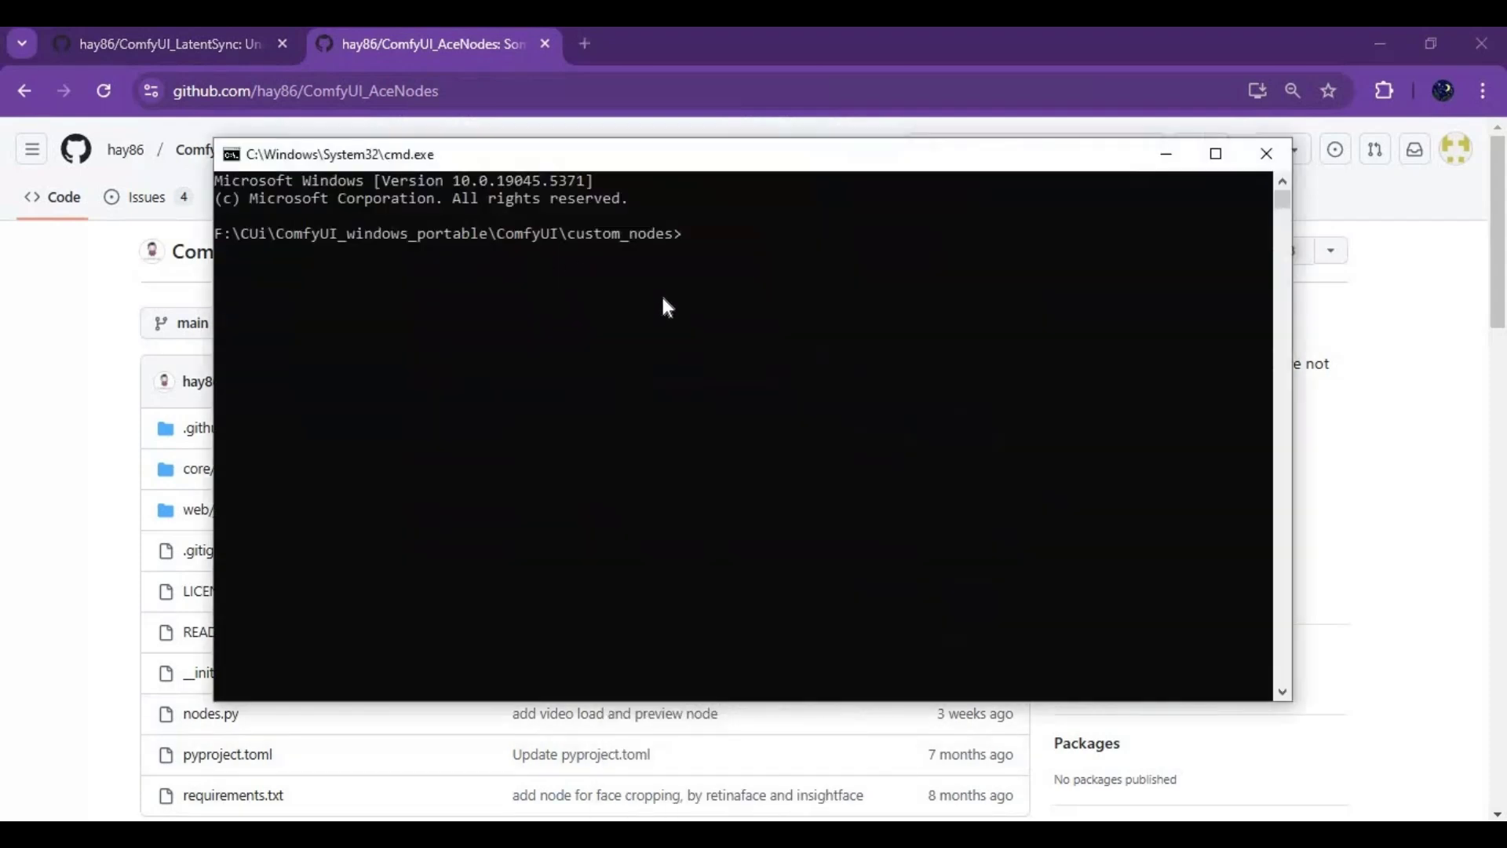
Run git clone with the AceNodes URL, which fails because the folder already exists.
text(git clone)
key(ctrl+v)
key(Return)
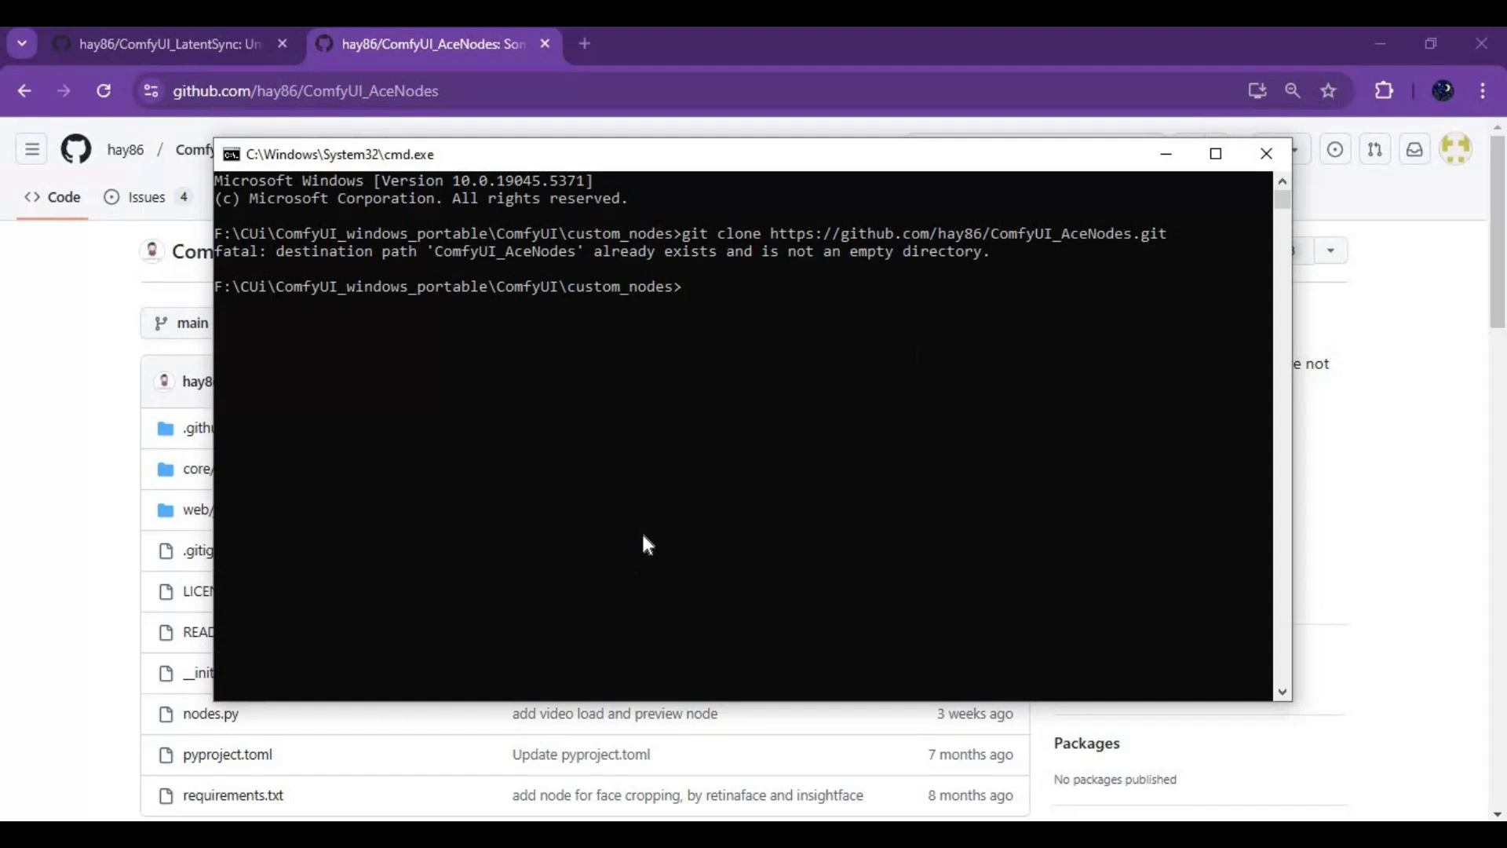
mouse_move(615, 833)
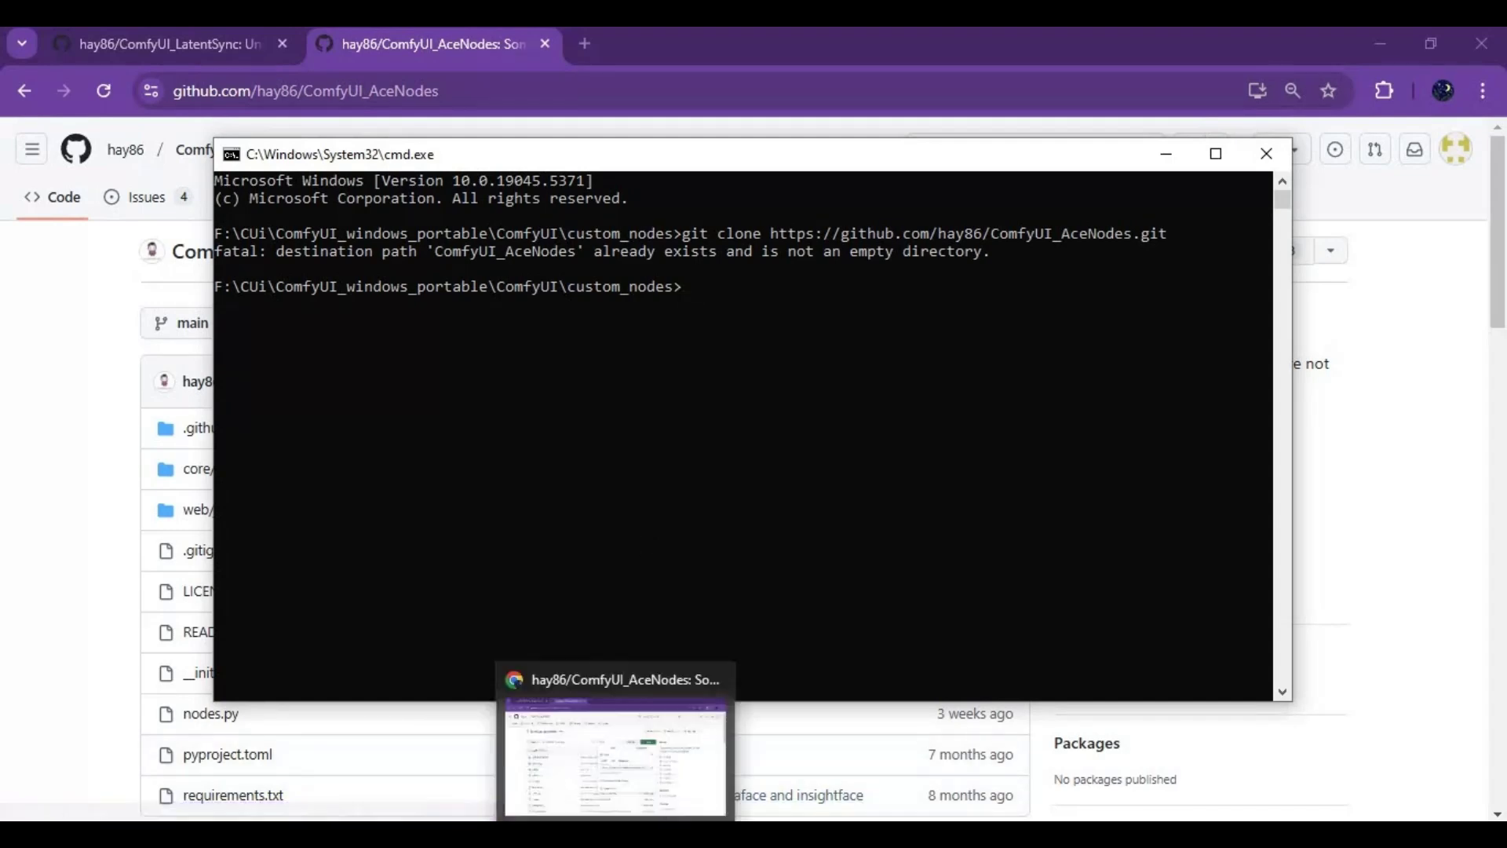
click(563, 831)
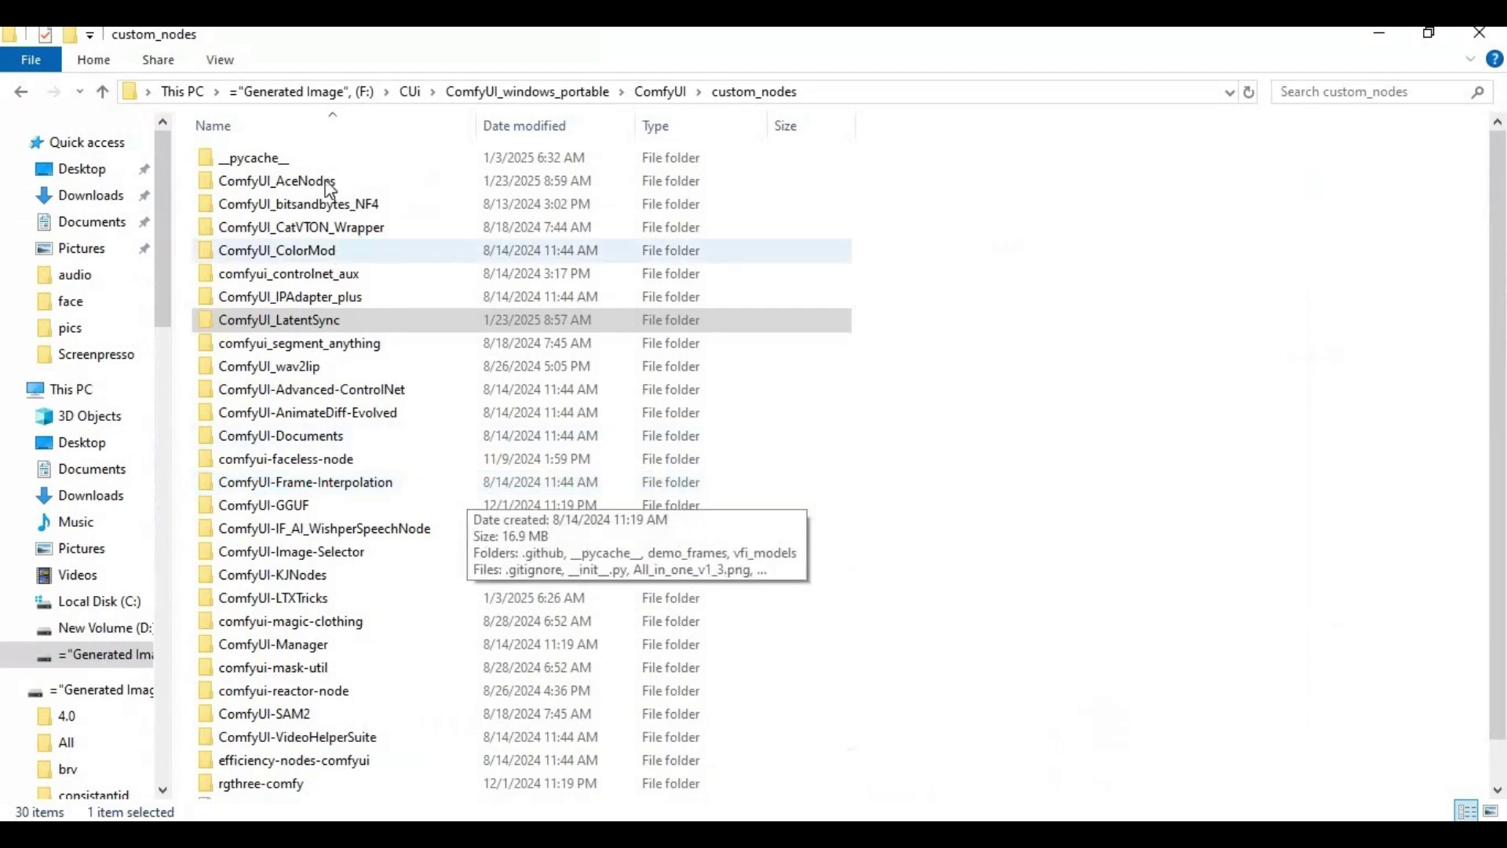
Open the ComfyUI_AceNodes folder and copy its path from the address bar.
double_click(298, 179)
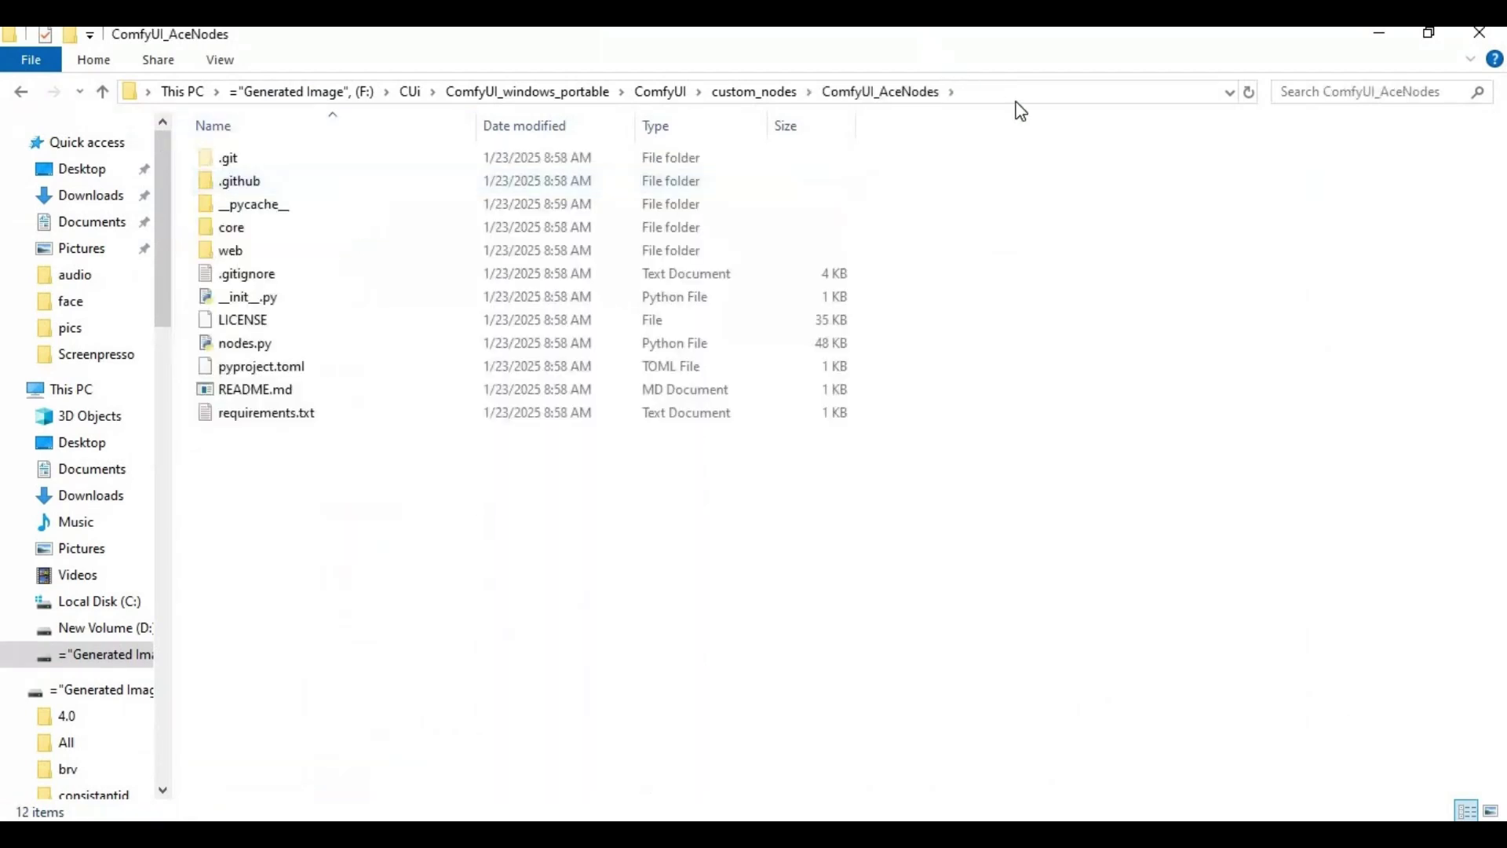
click(1020, 92)
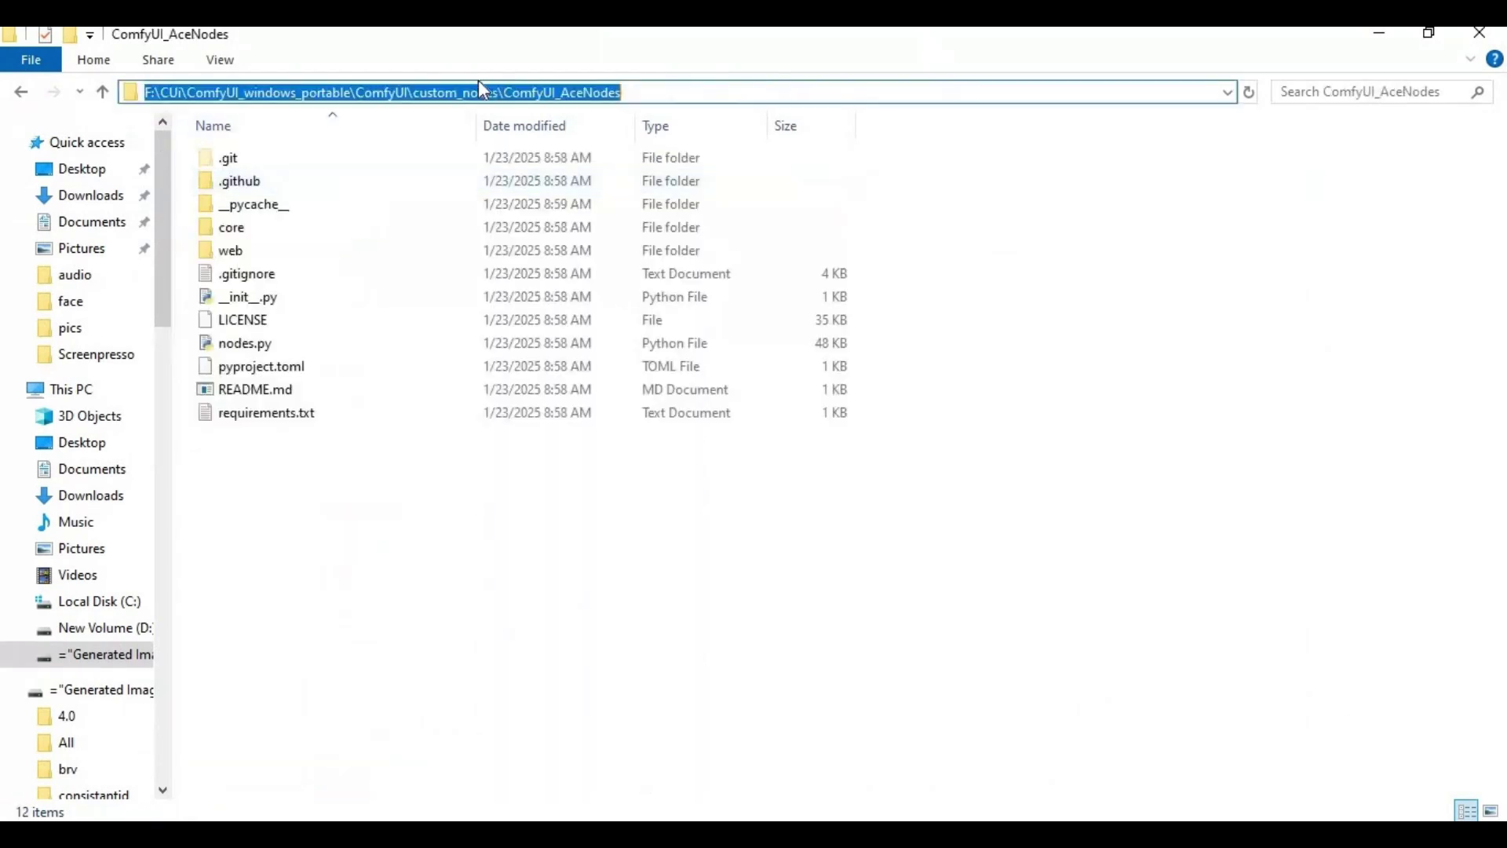
right_click(526, 95)
click(626, 173)
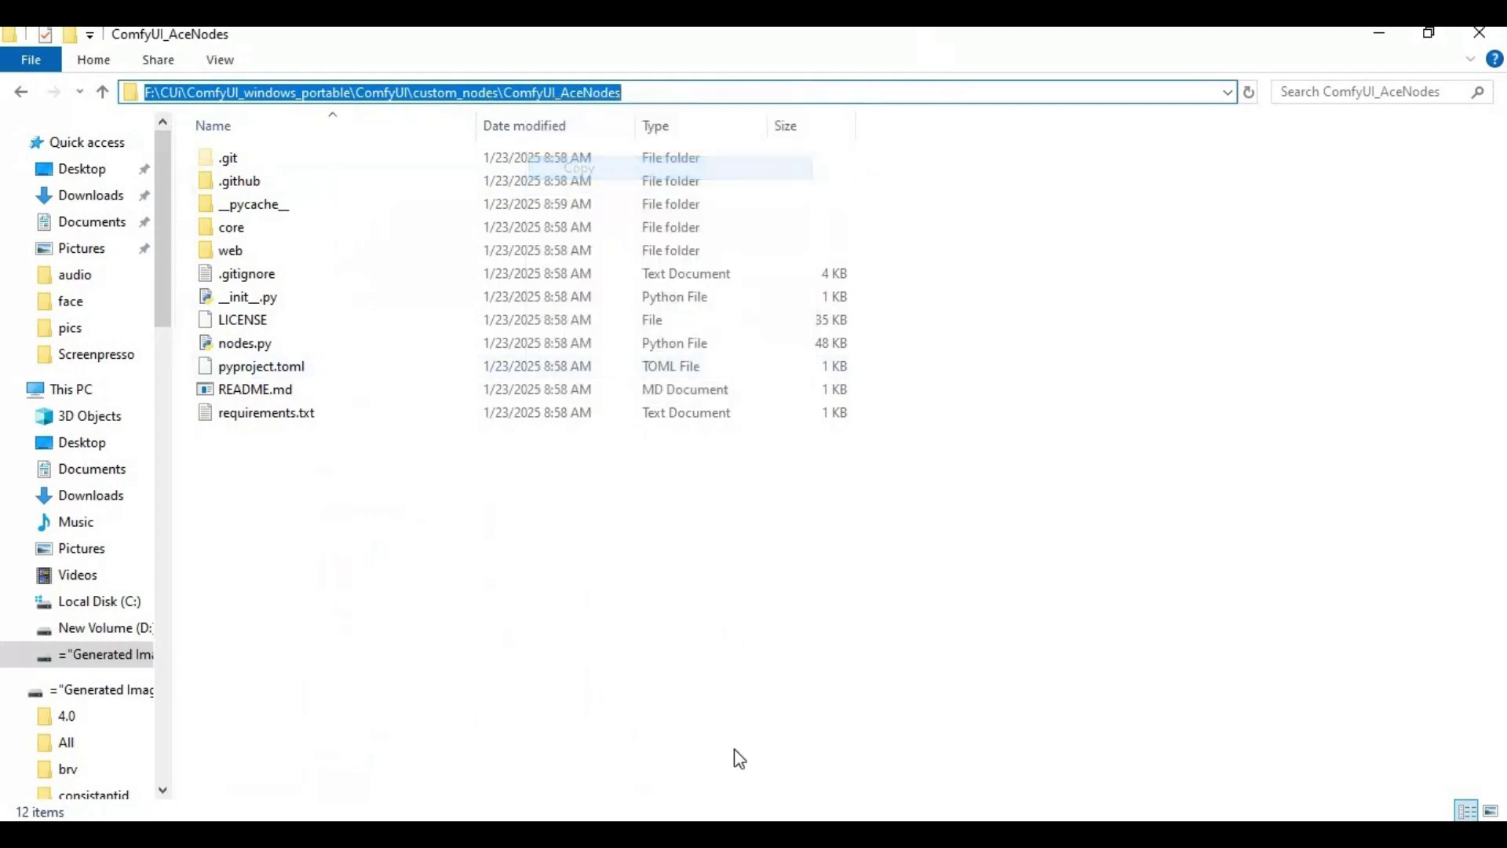
Use cd to move the command prompt into ComfyUI_AceNodes, then open its requirements.txt.
key(alt+Tab)
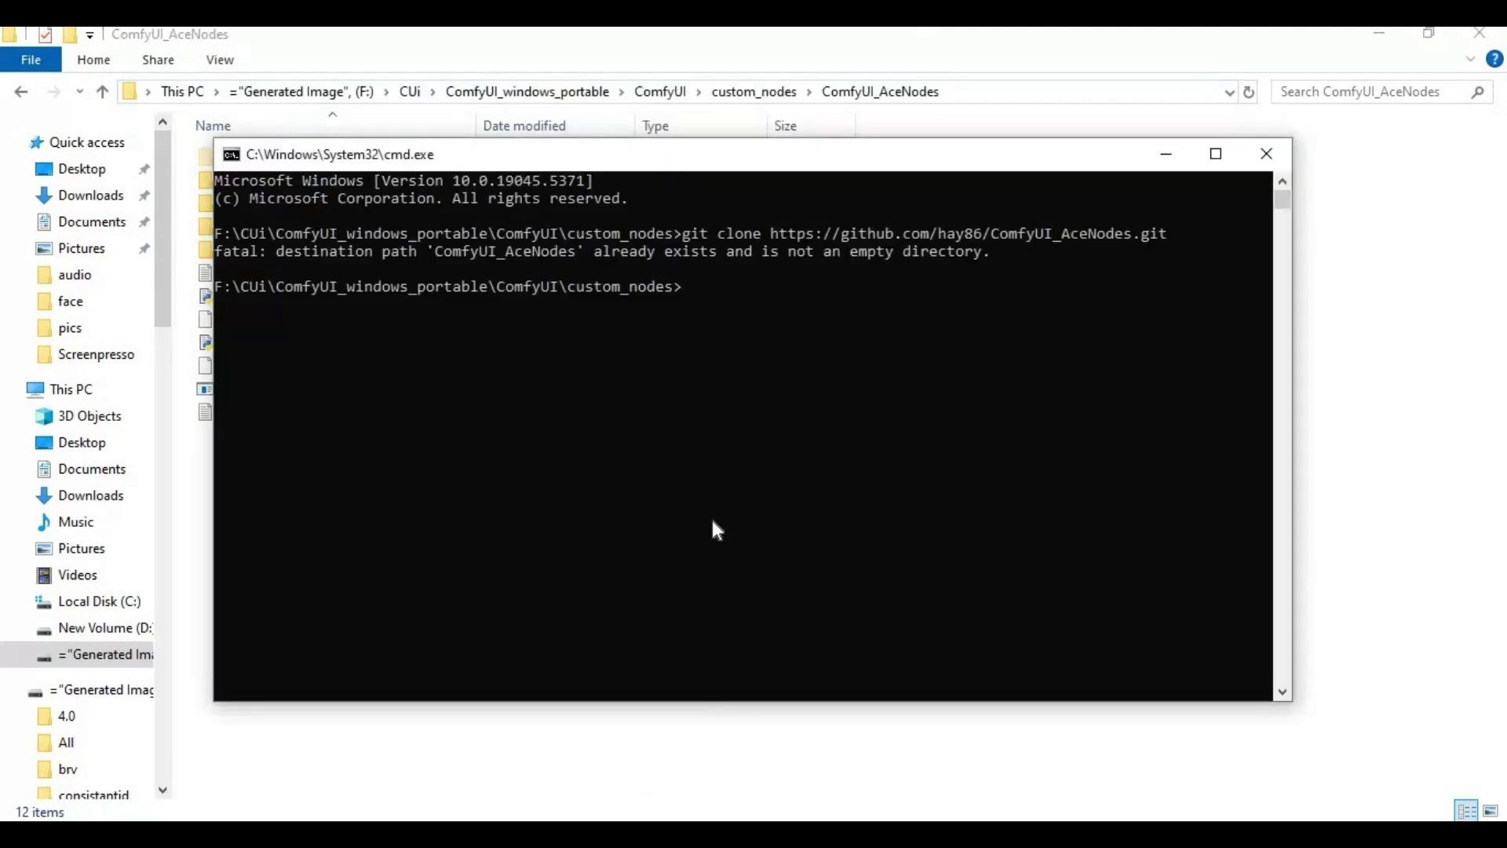
text(cd)
key(ctrl+v)
key(Return)
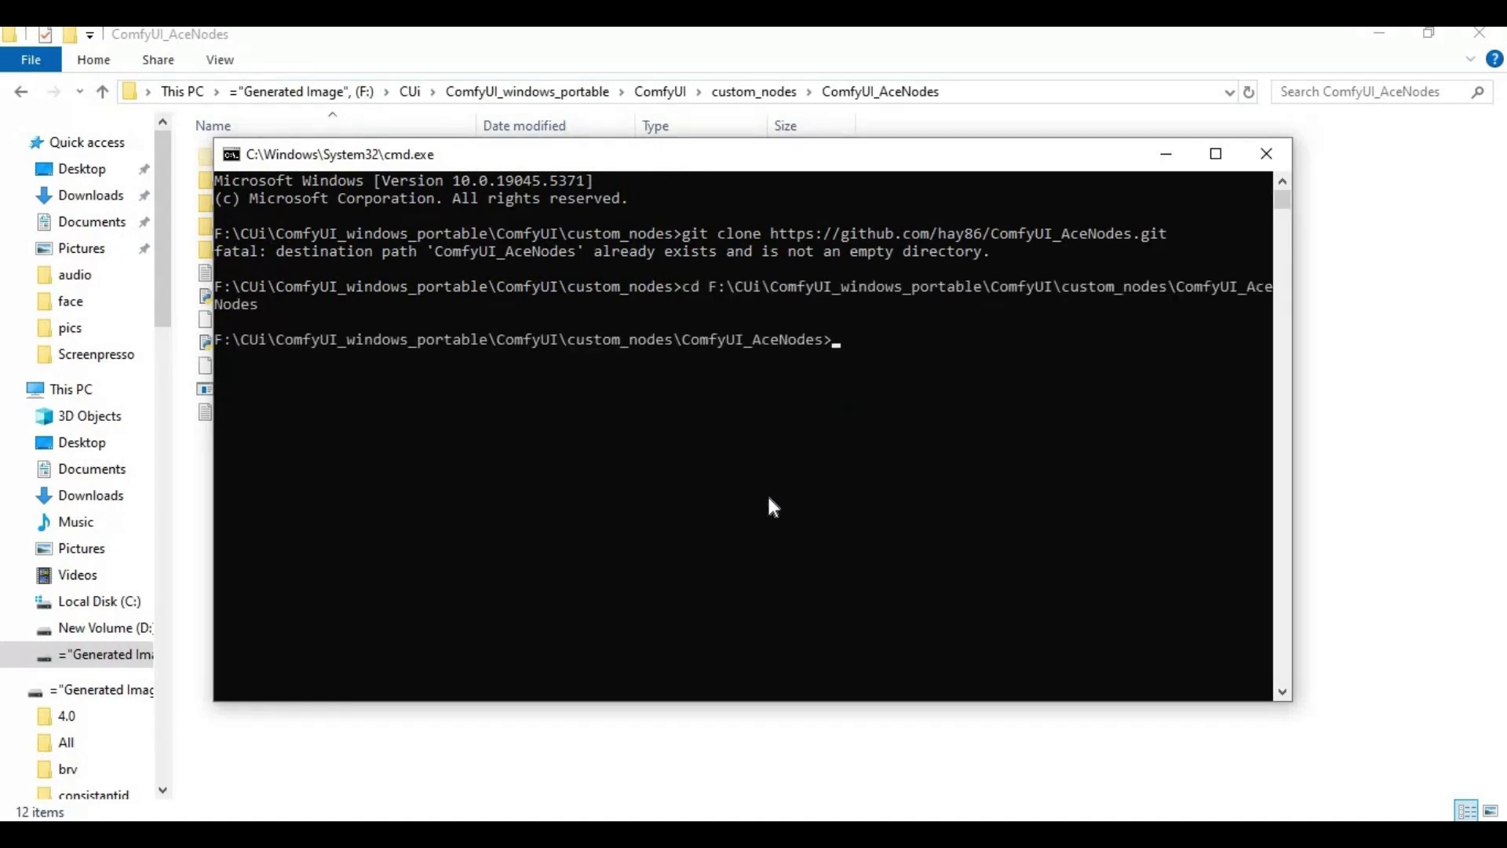
click(628, 711)
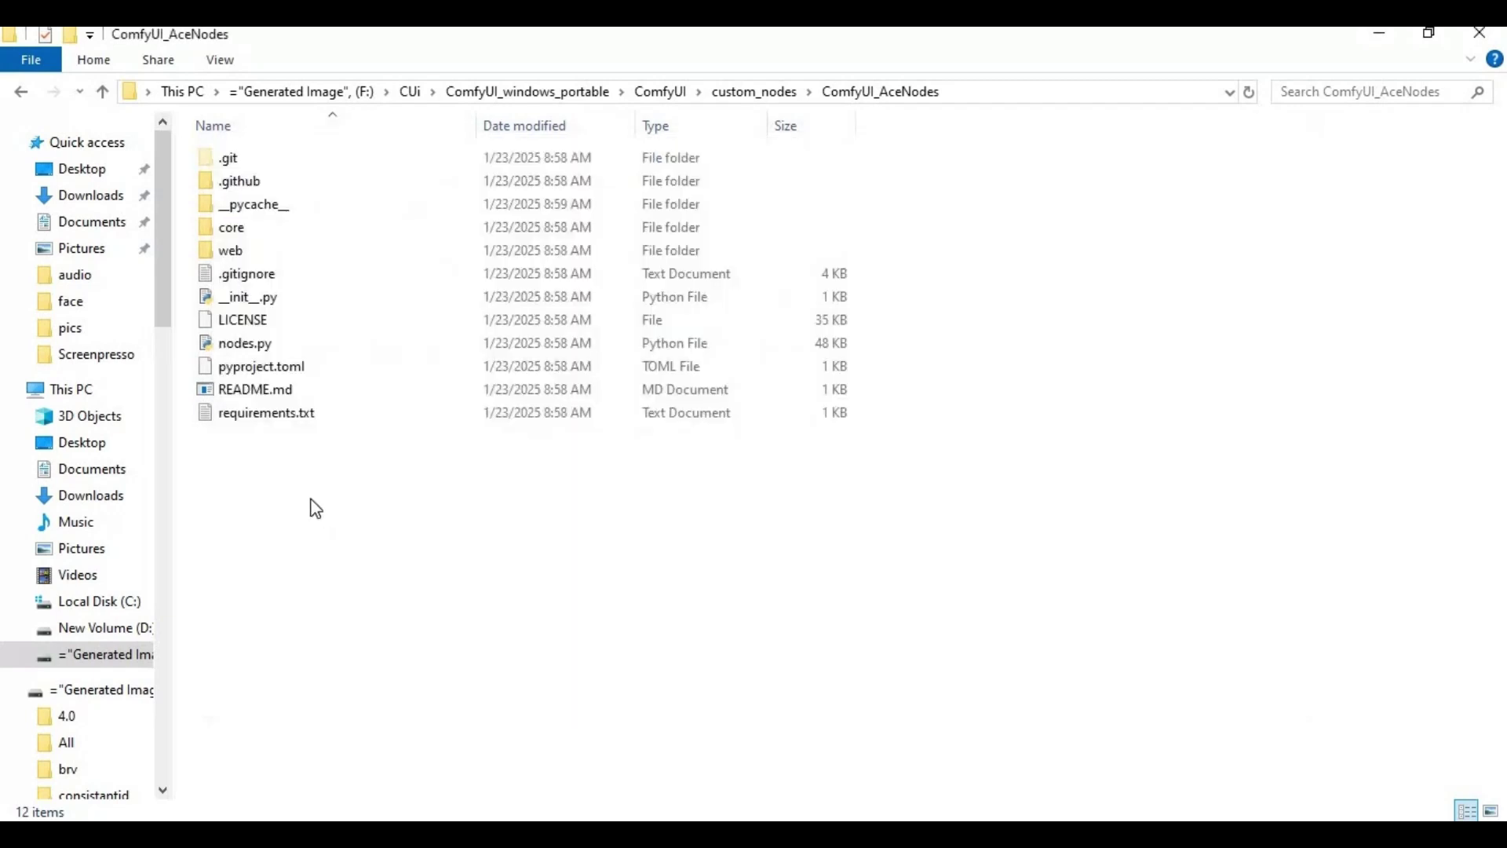
double_click(270, 413)
Delete the torch and torchvision lines from AceNodes' requirements.txt, save, and close Notepad.
scroll(340, 374, down, 1)
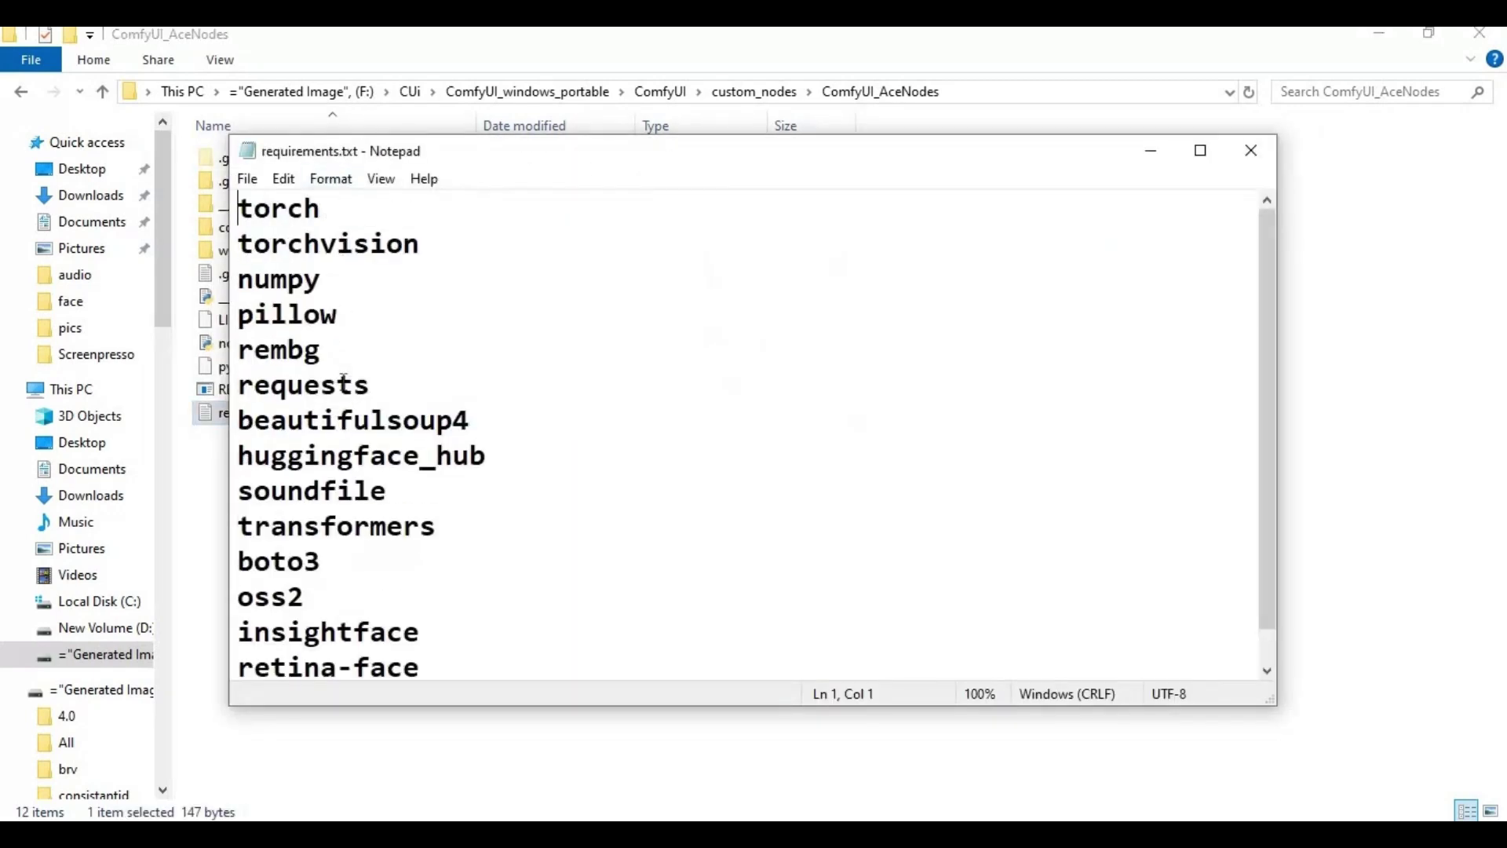
drag(424, 245, 186, 199)
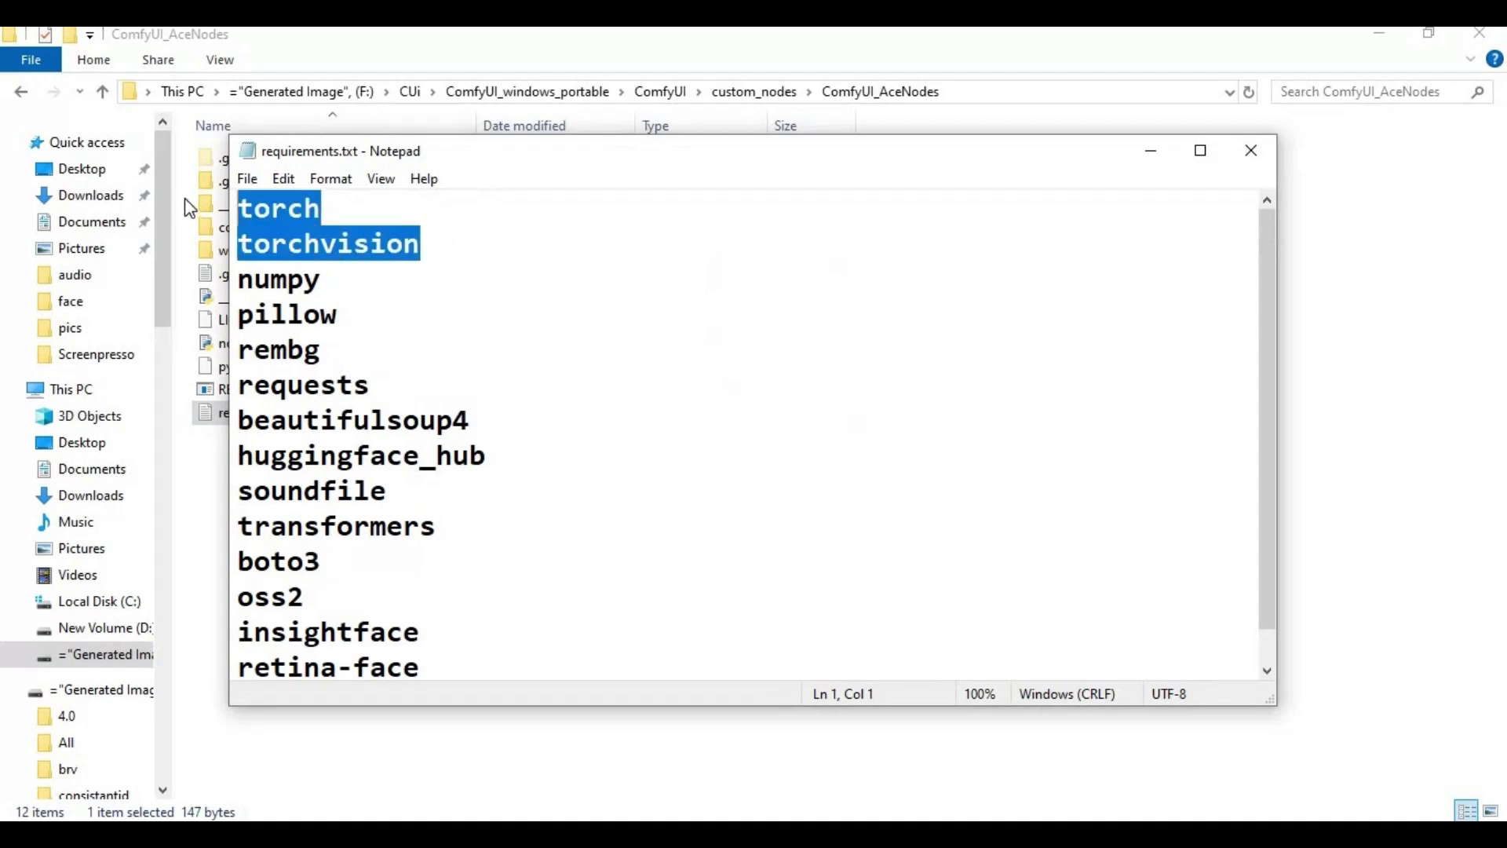
key(Delete)
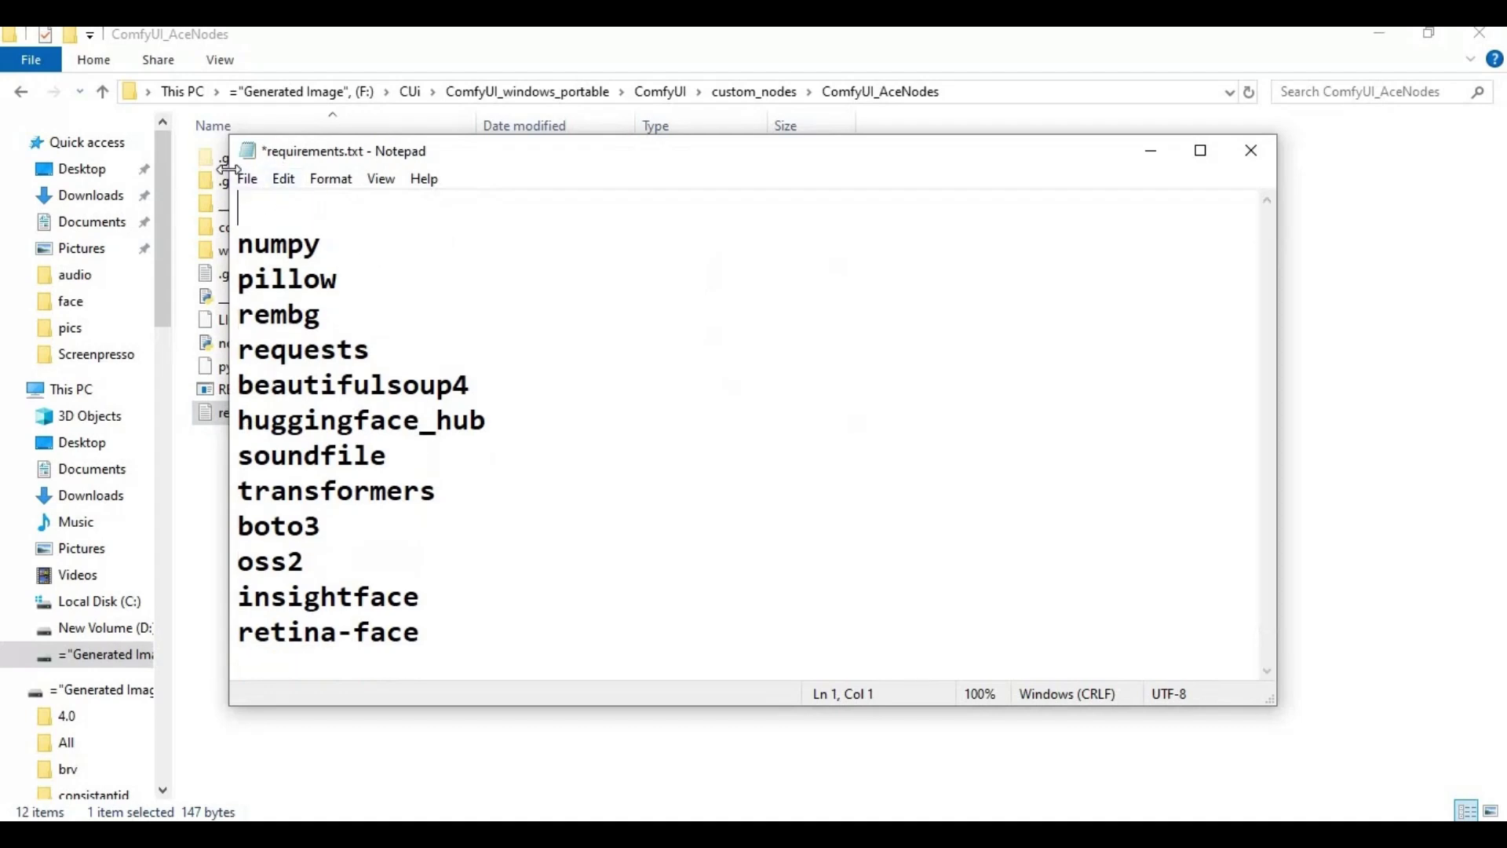
click(248, 182)
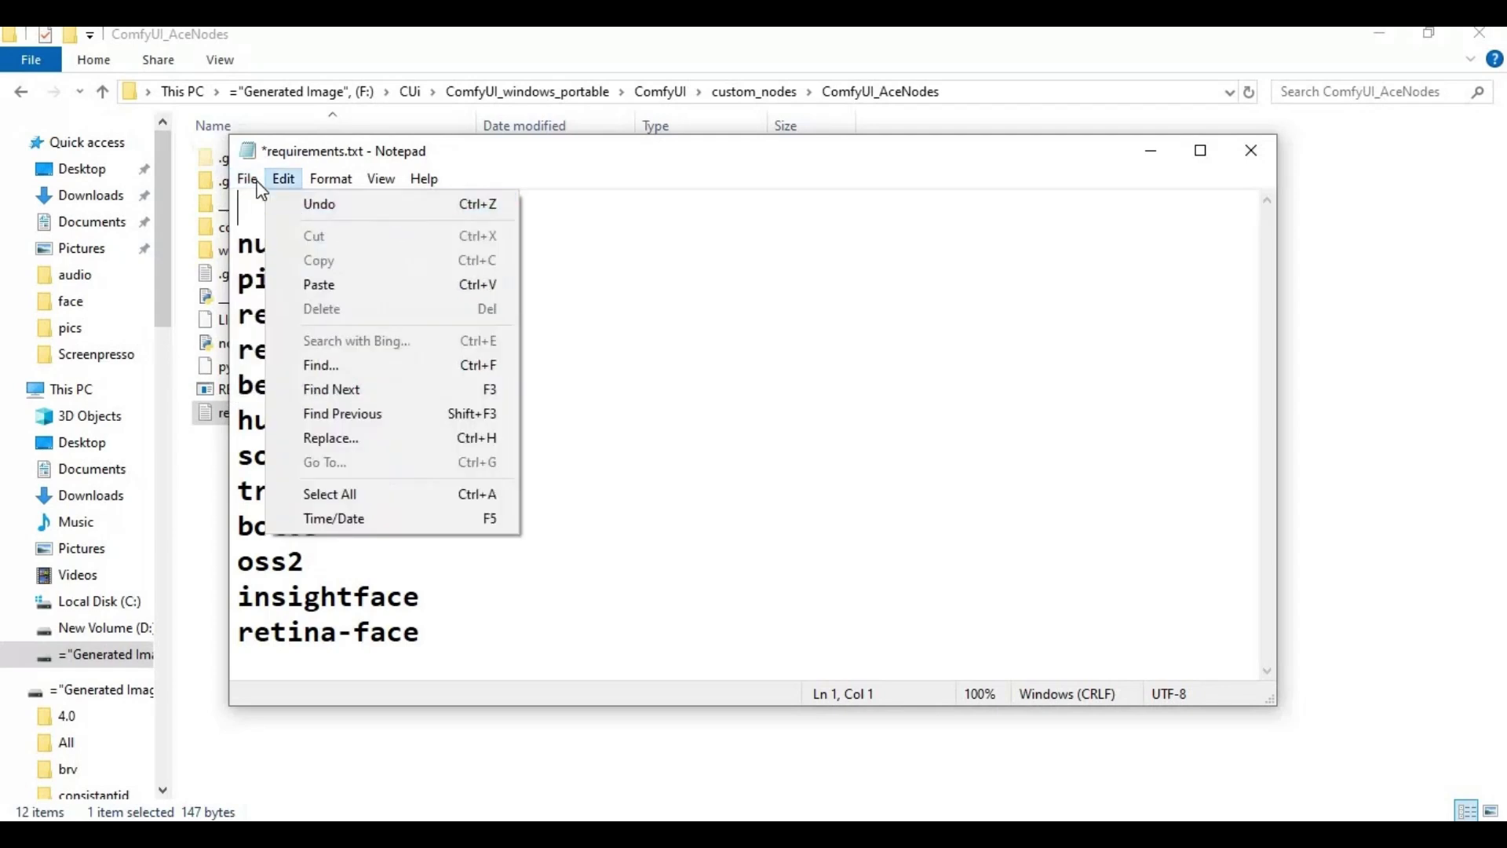
click(281, 278)
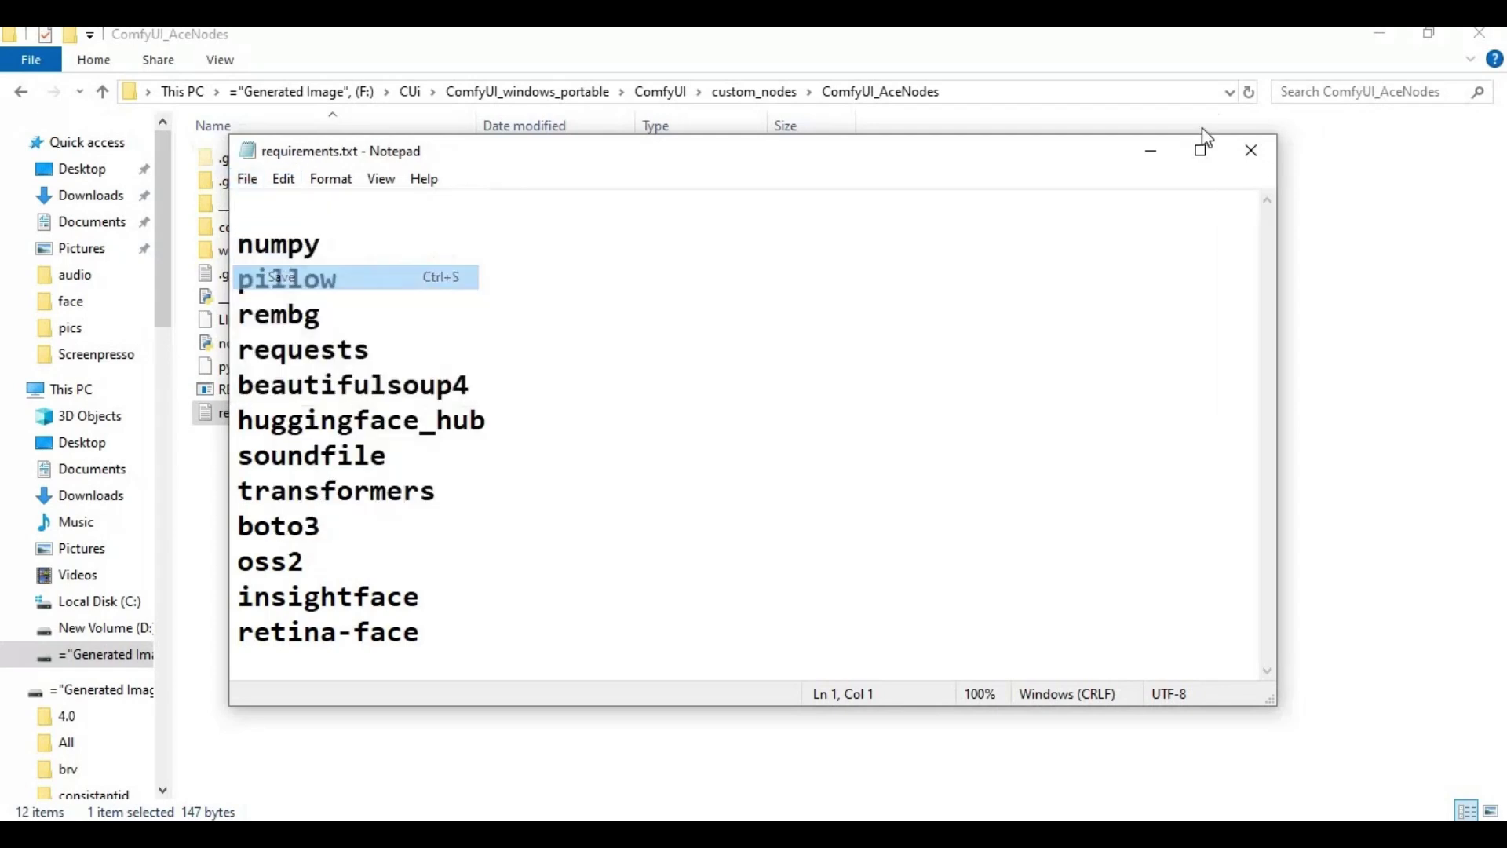
click(1251, 151)
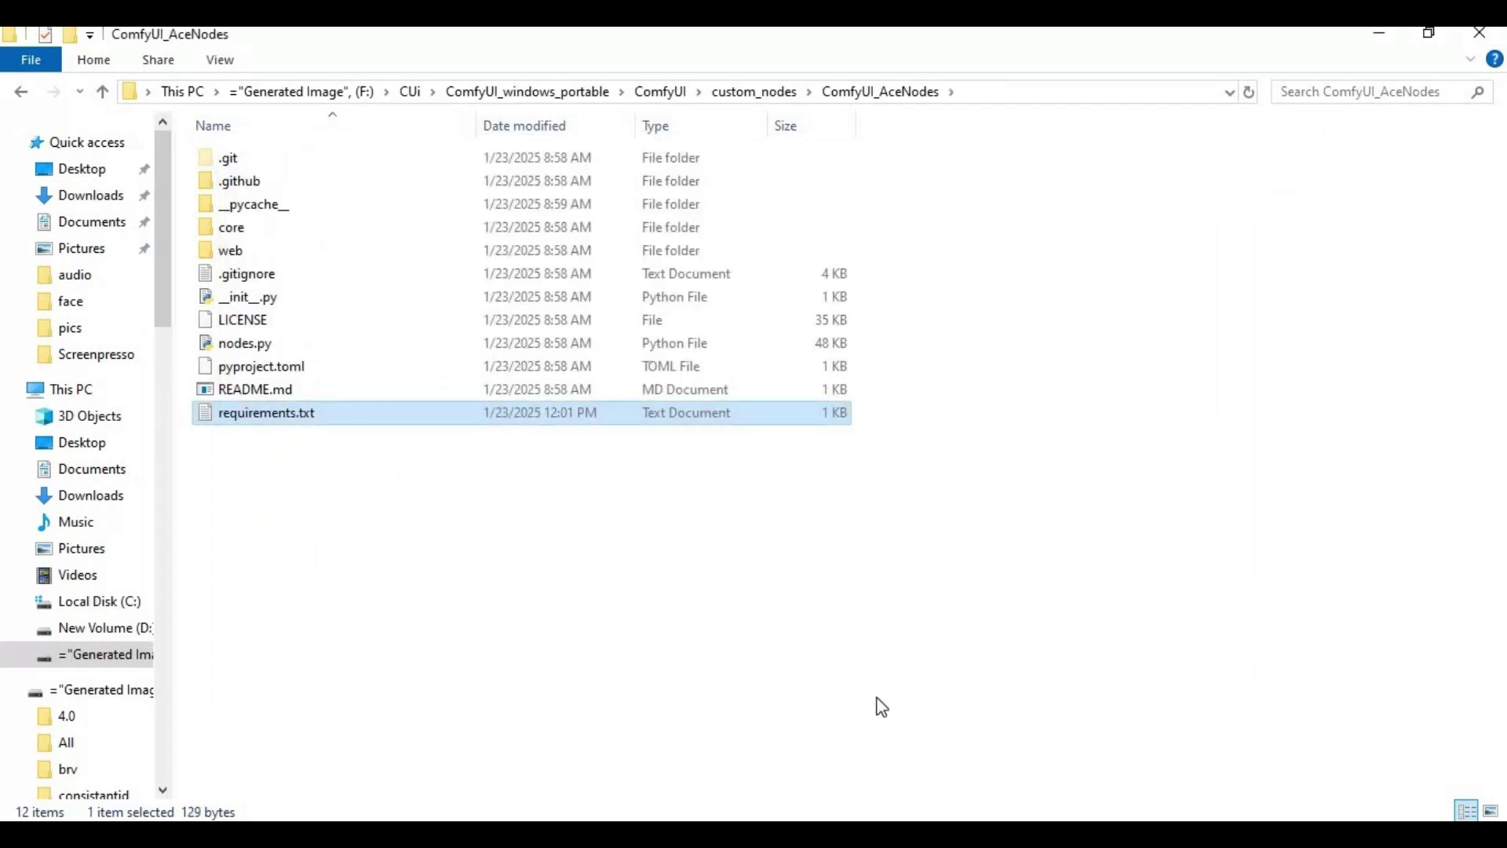
Run pip install -r requirements.txt for ComfyUI_AceNodes, then go back up to custom_nodes.
key(alt+Tab)
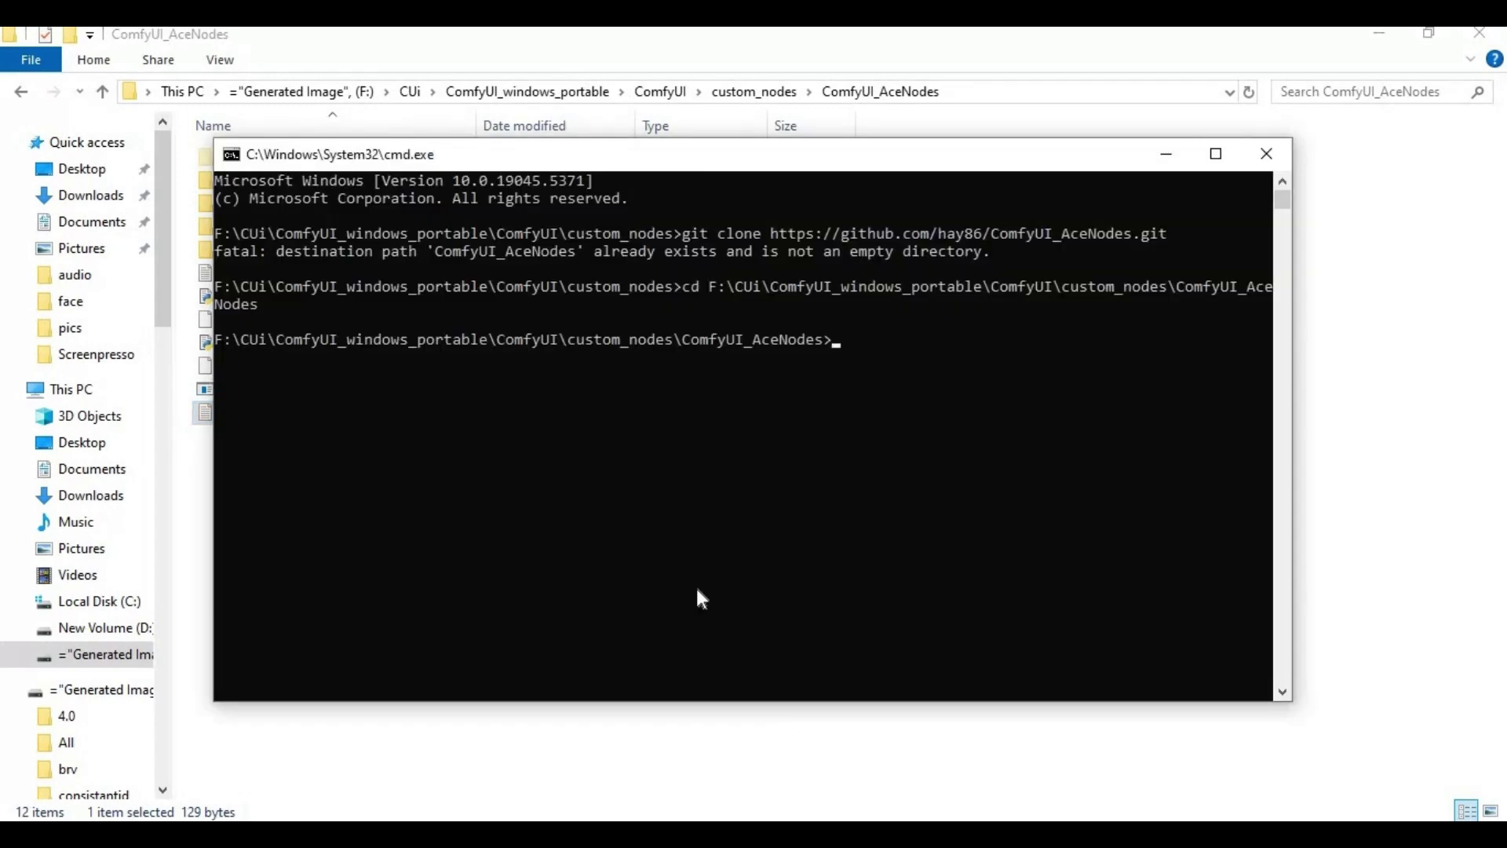
text(pip install -r require)
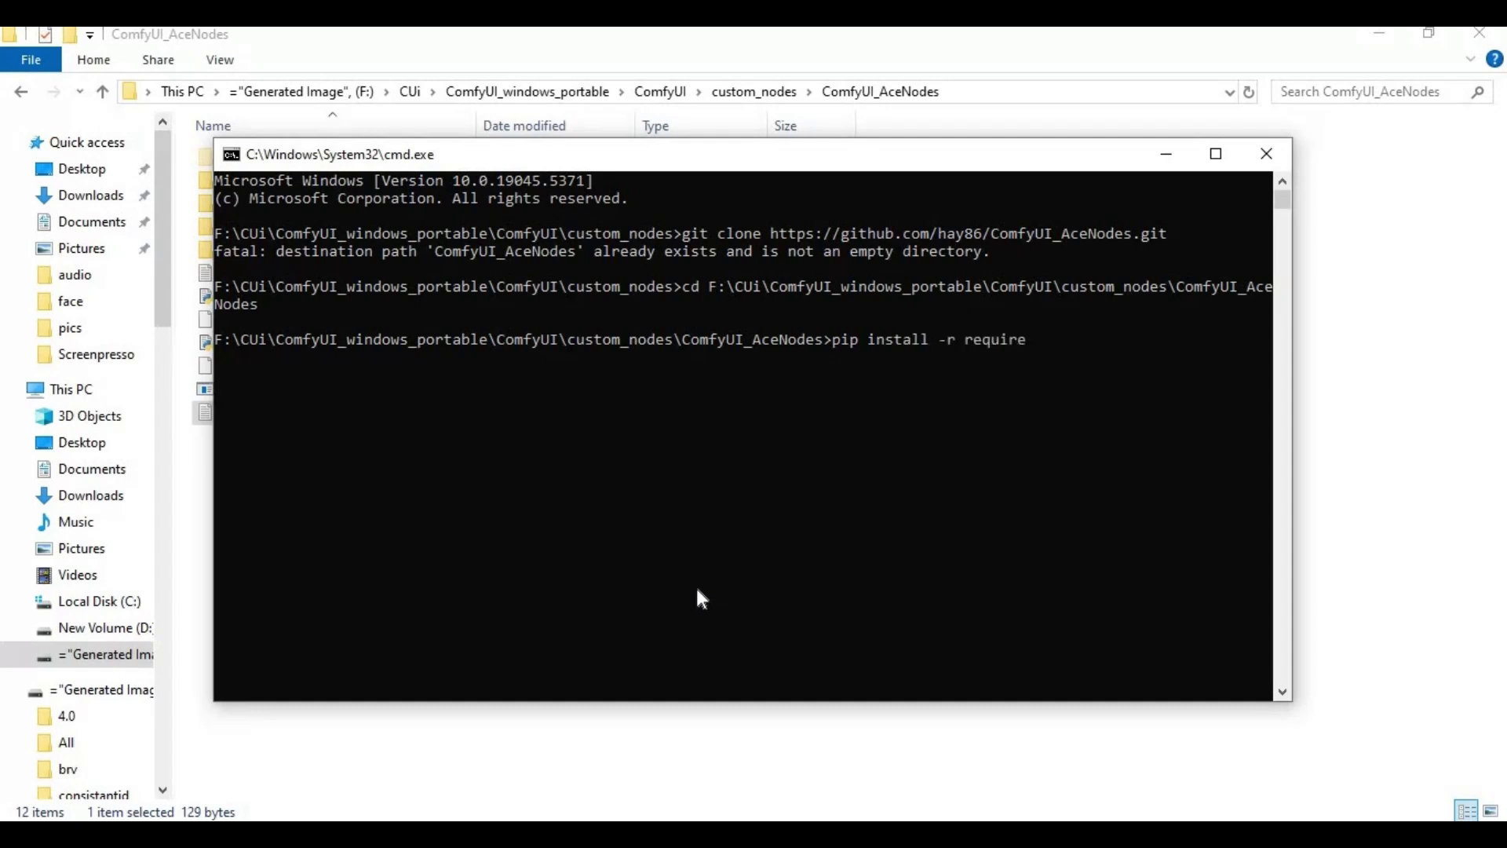
text(ments.txt)
key(Return)
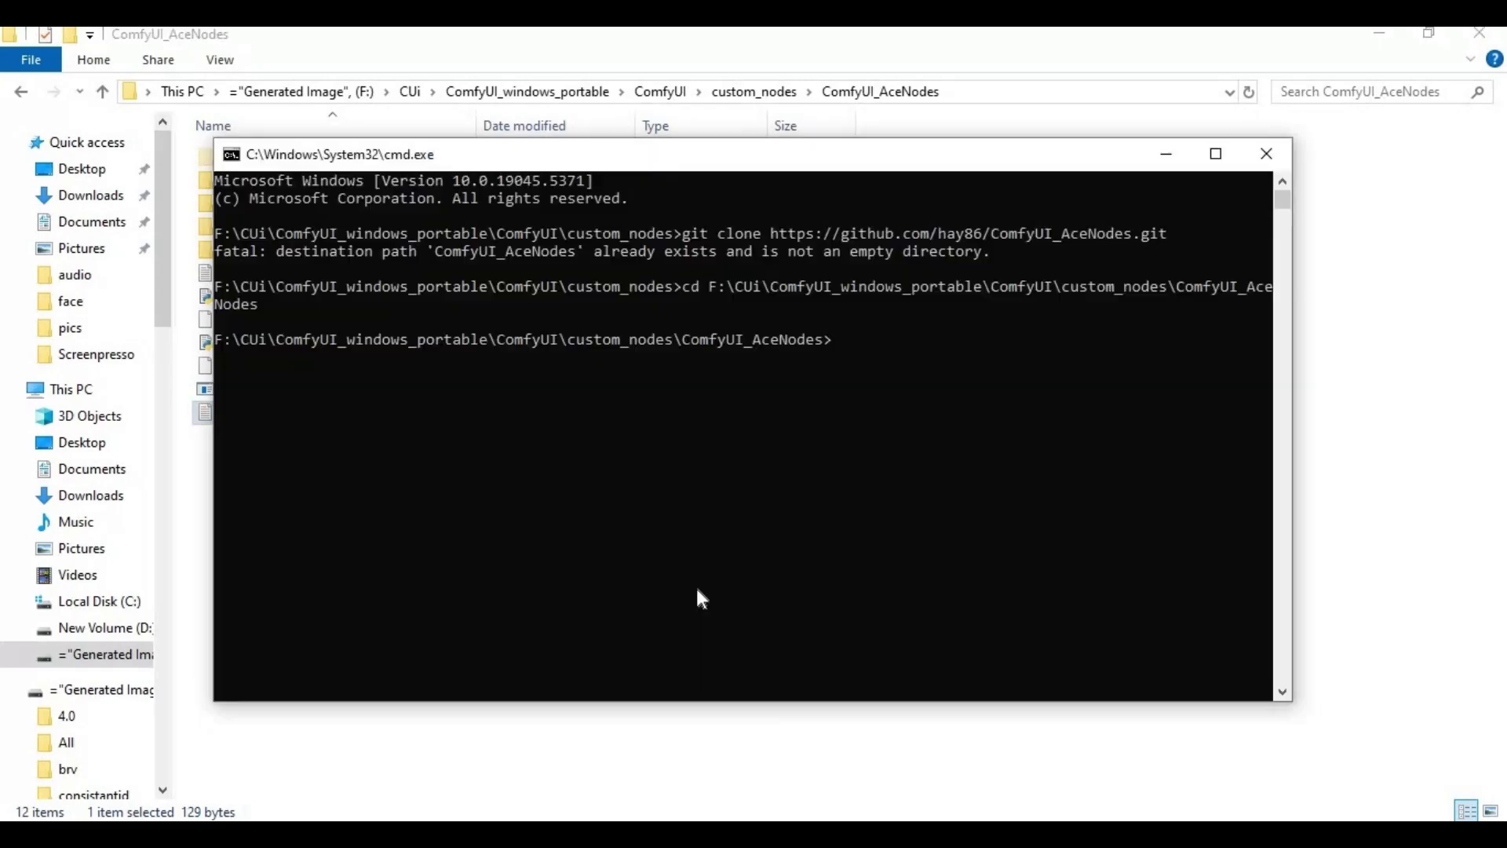
text(pip install -r requirements.txt)
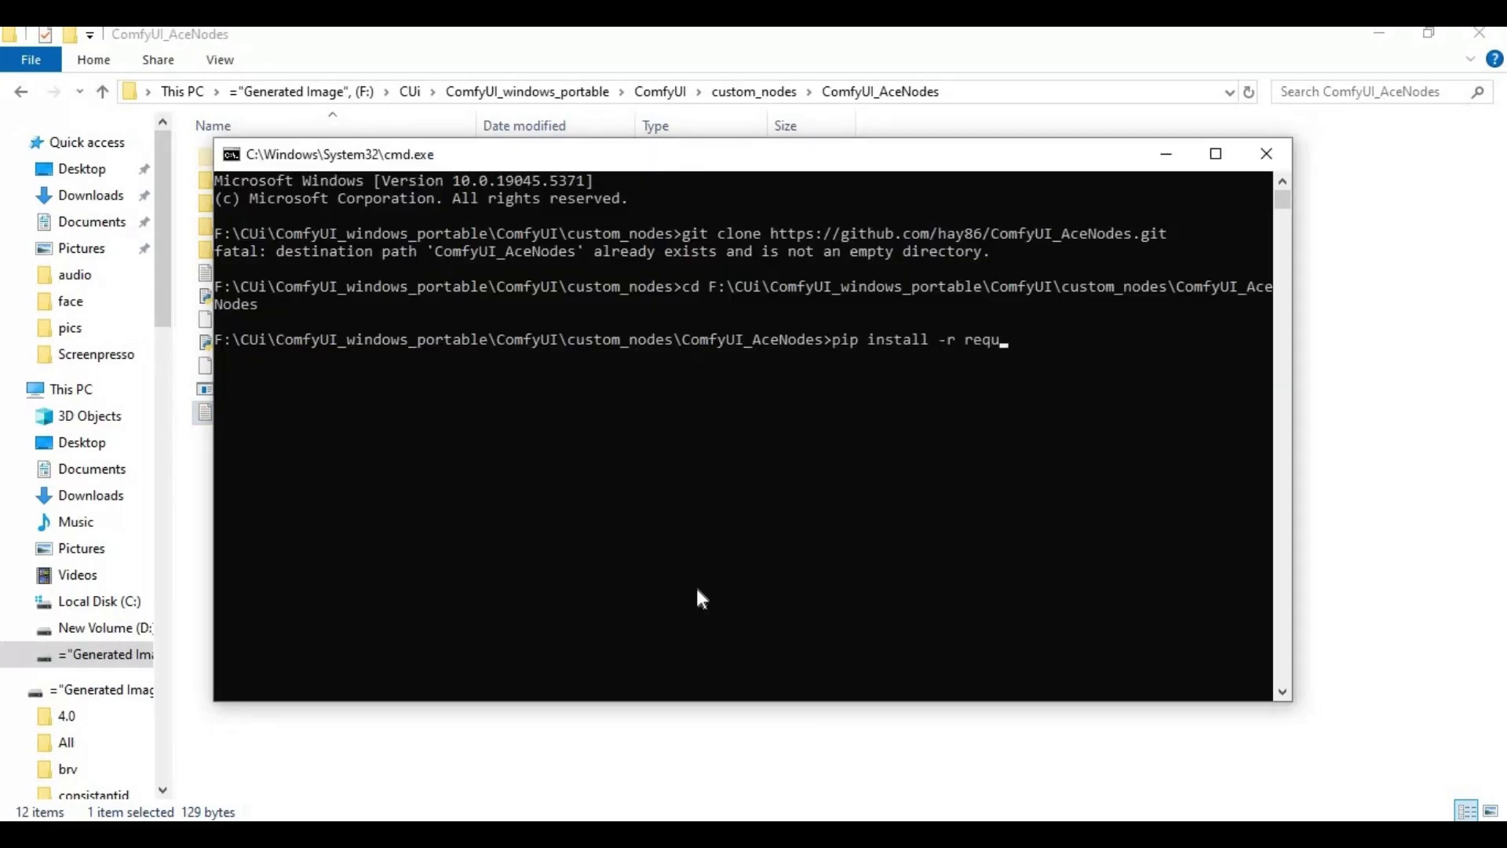
key(Return)
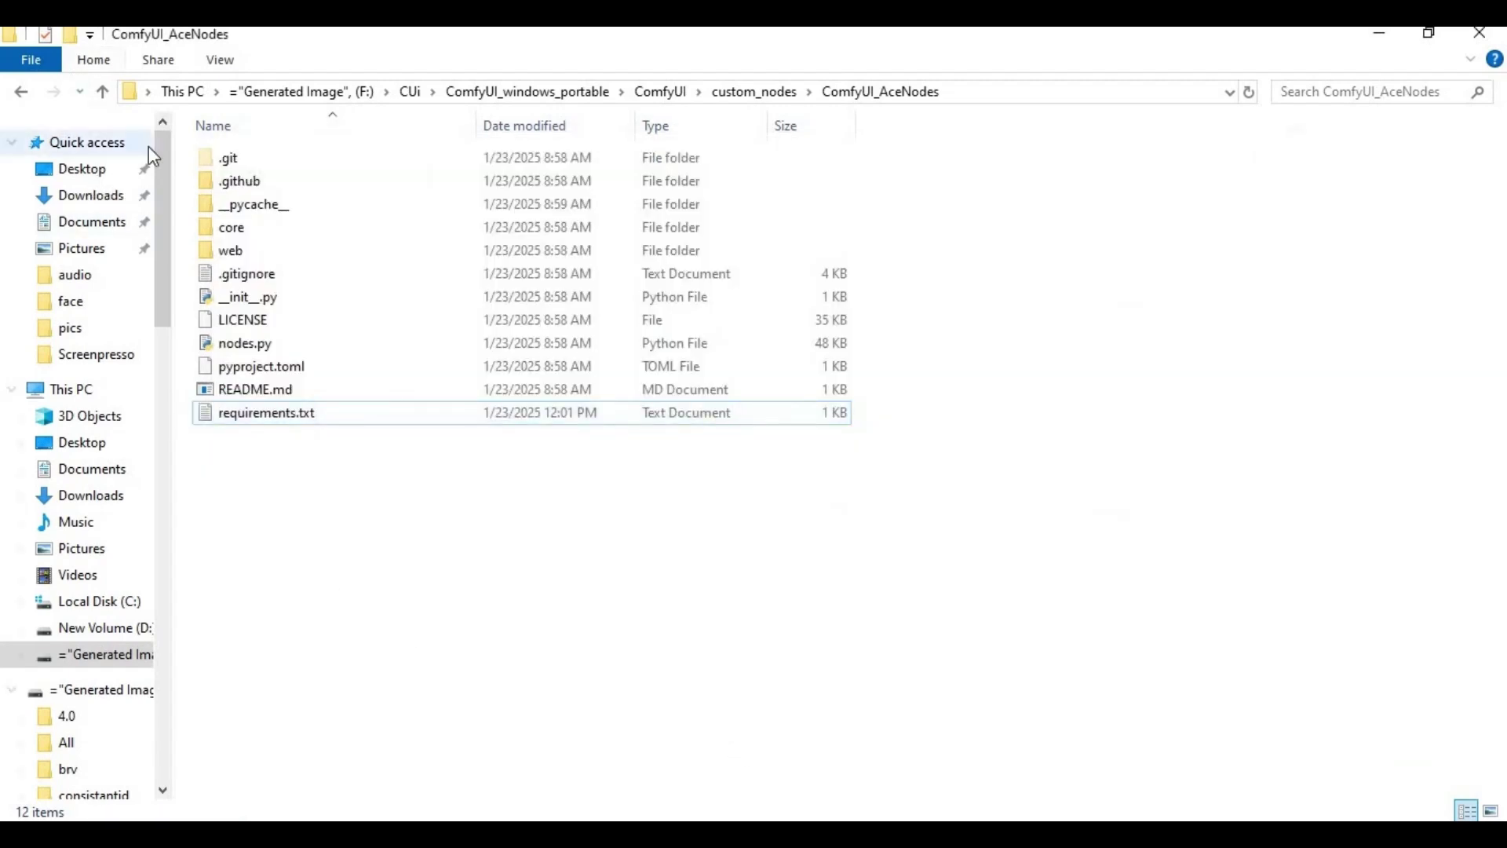
click(102, 92)
Launch ComfyUI with run_nvidia_gpu.bat from the ComfyUI_windows_portable folder.
click(102, 93)
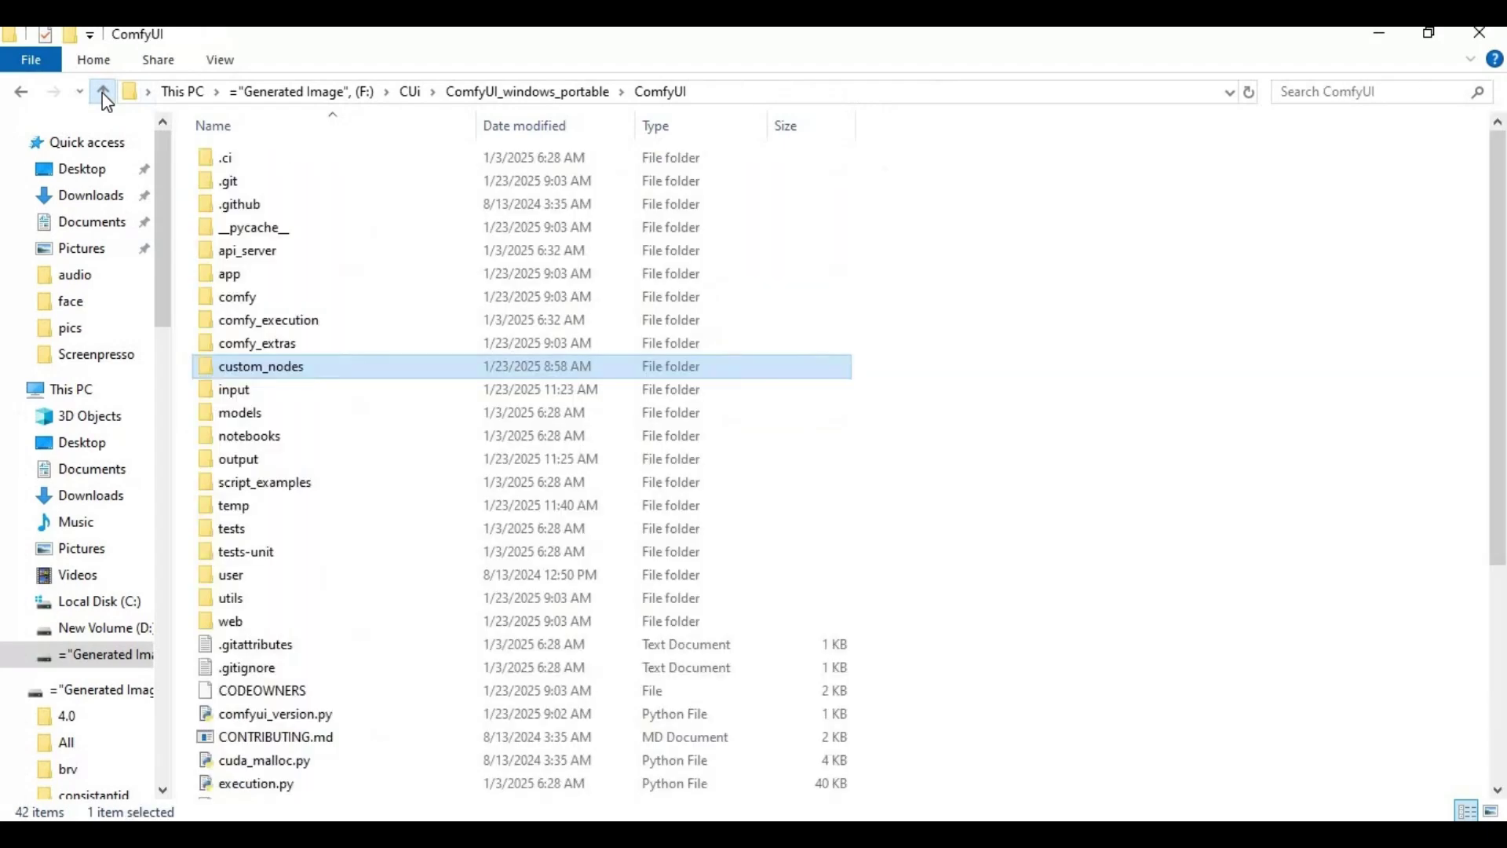
click(102, 92)
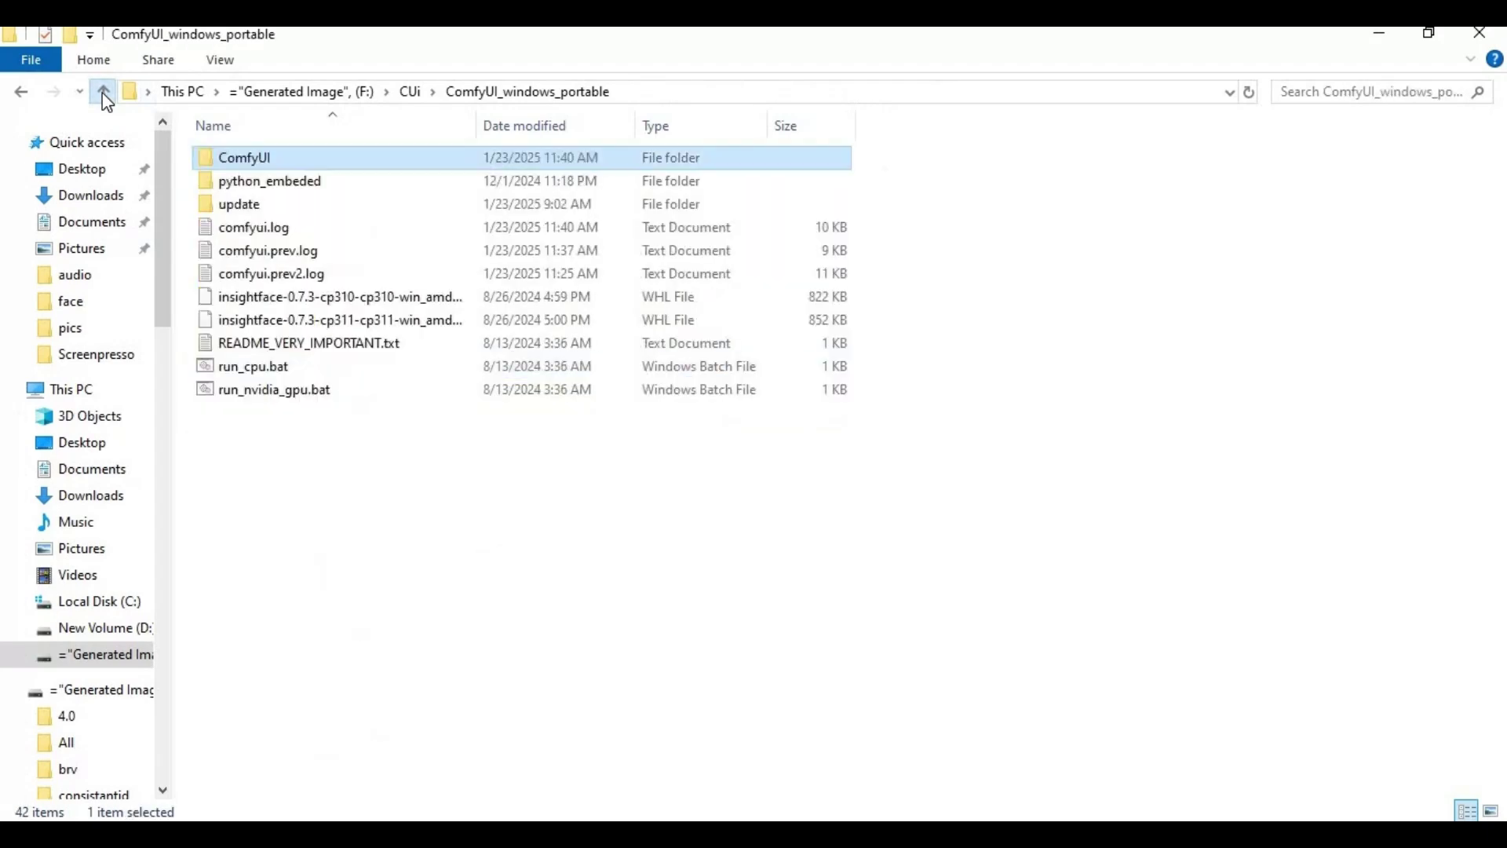
click(264, 391)
key(Return)
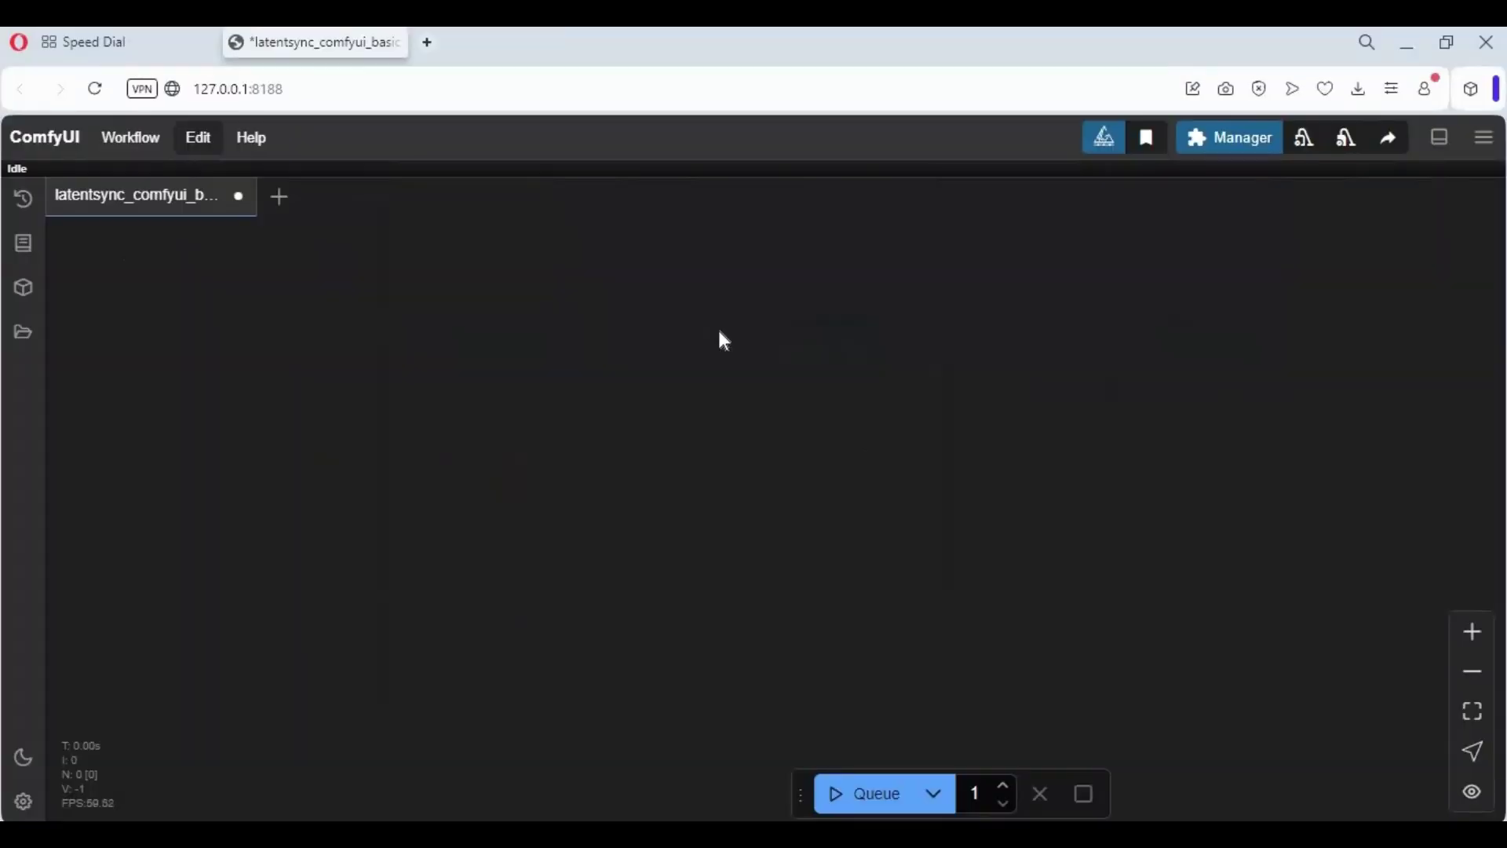
click(208, 42)
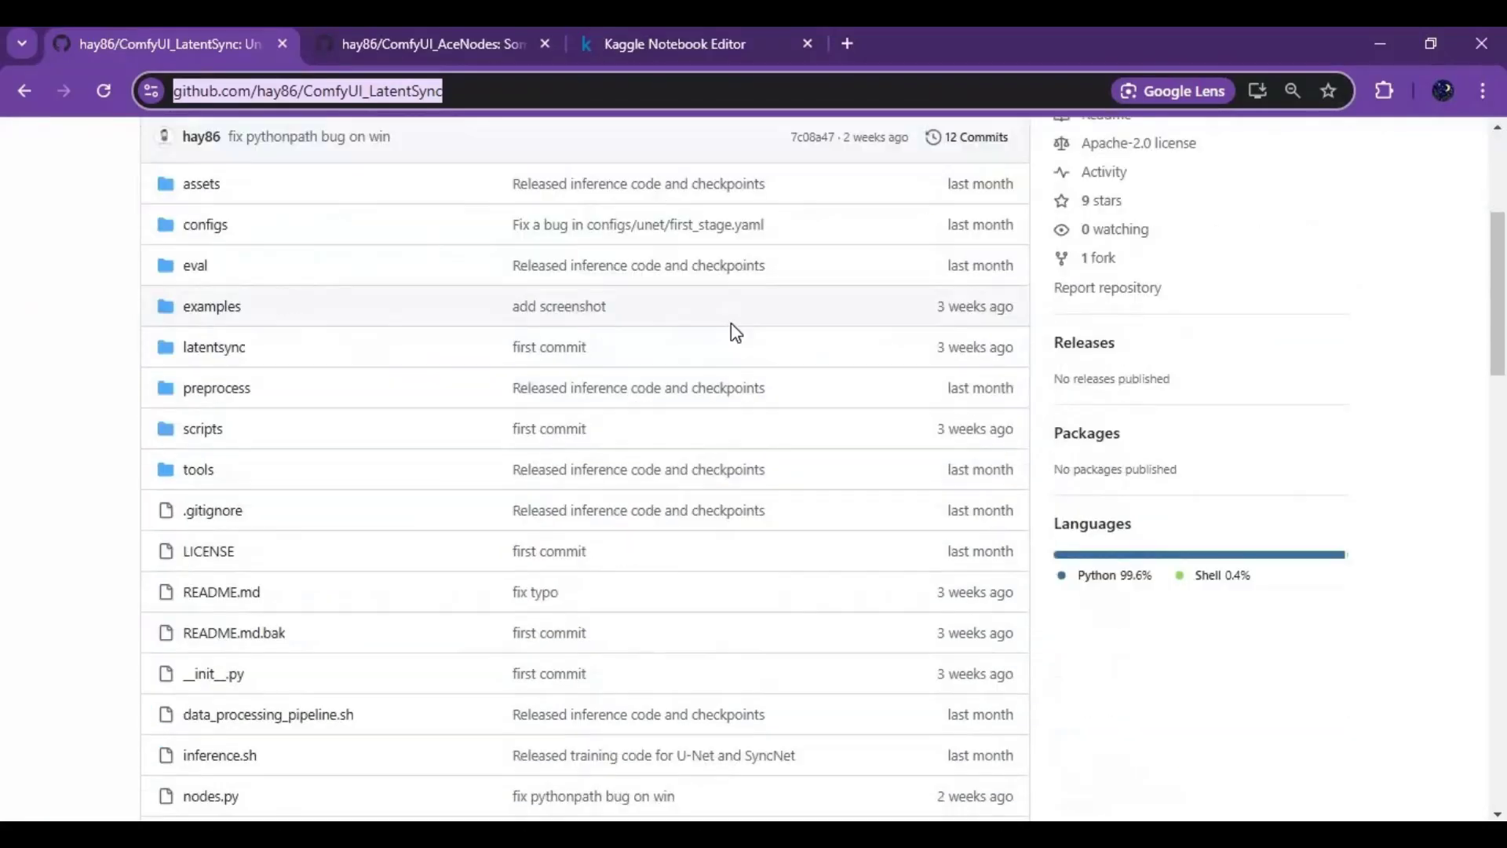
scroll(725, 328, down, 14)
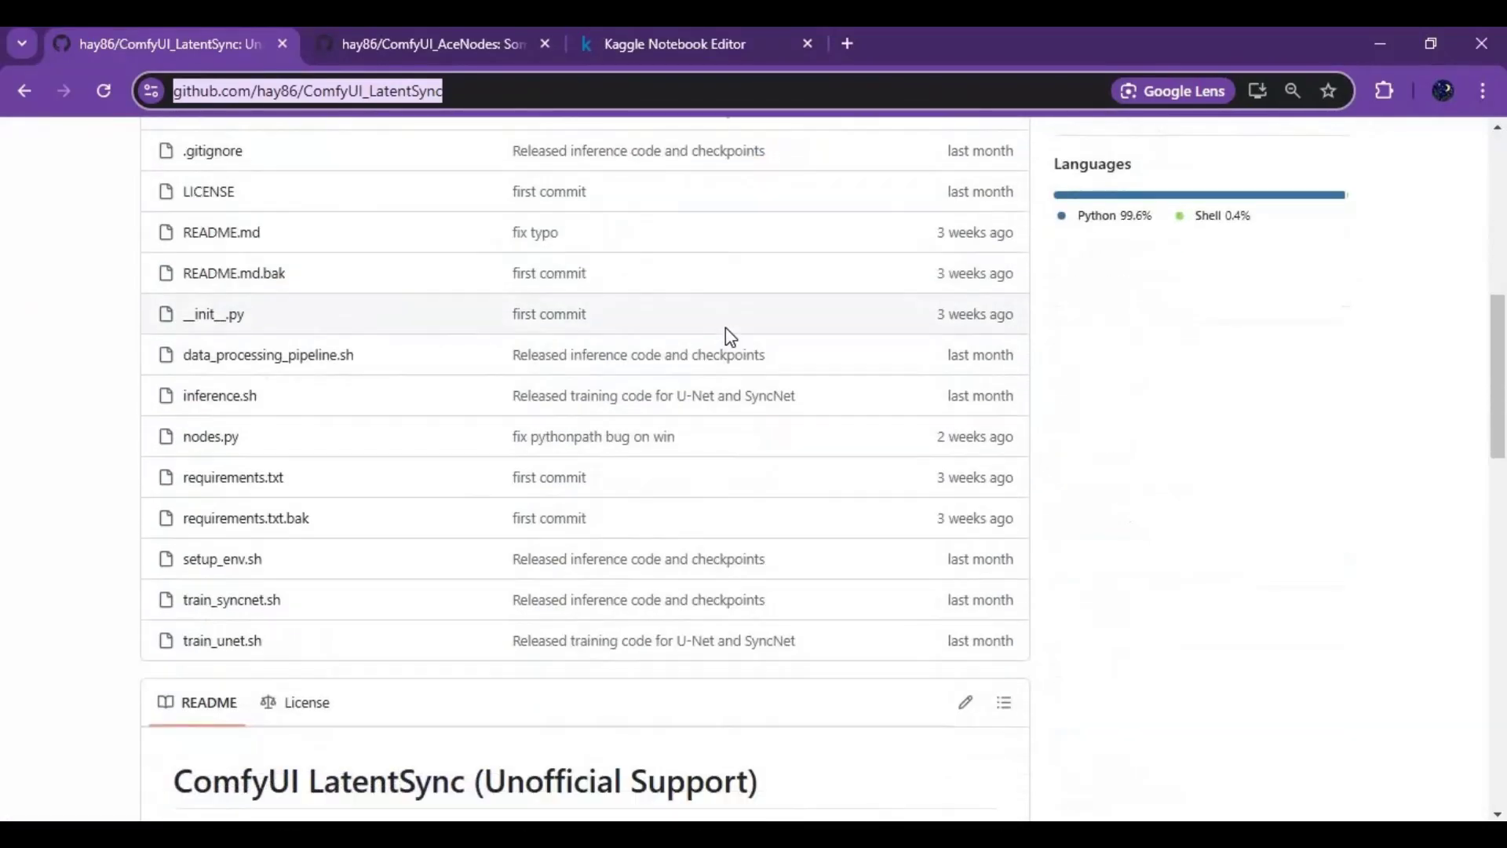
scroll(337, 340, up, 1)
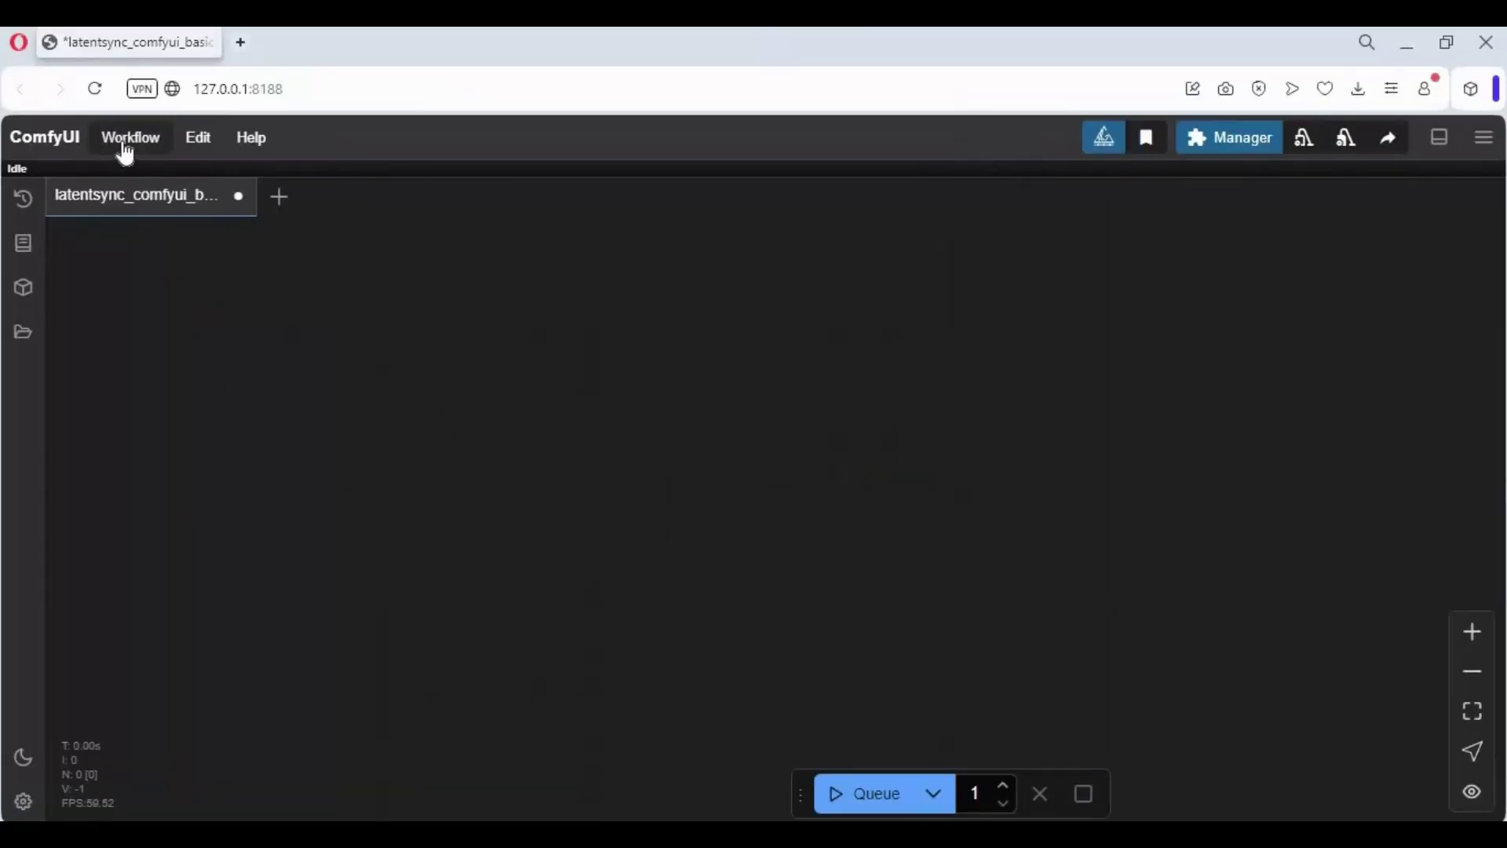
Open latentsync_comfyui_basic (1).json from Downloads and frame its nodes on the canvas.
click(125, 139)
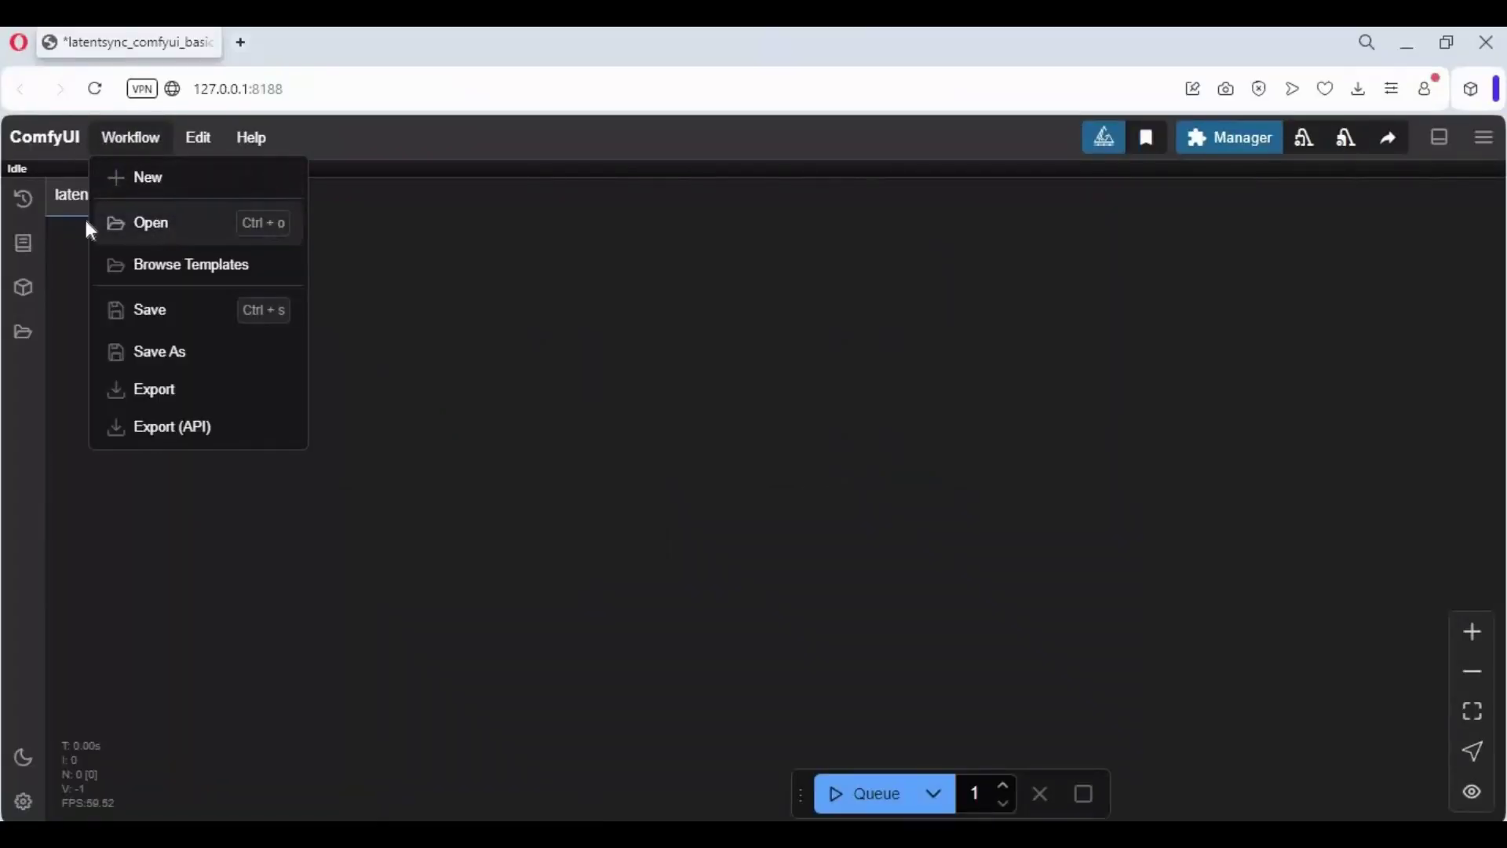
click(153, 223)
click(247, 507)
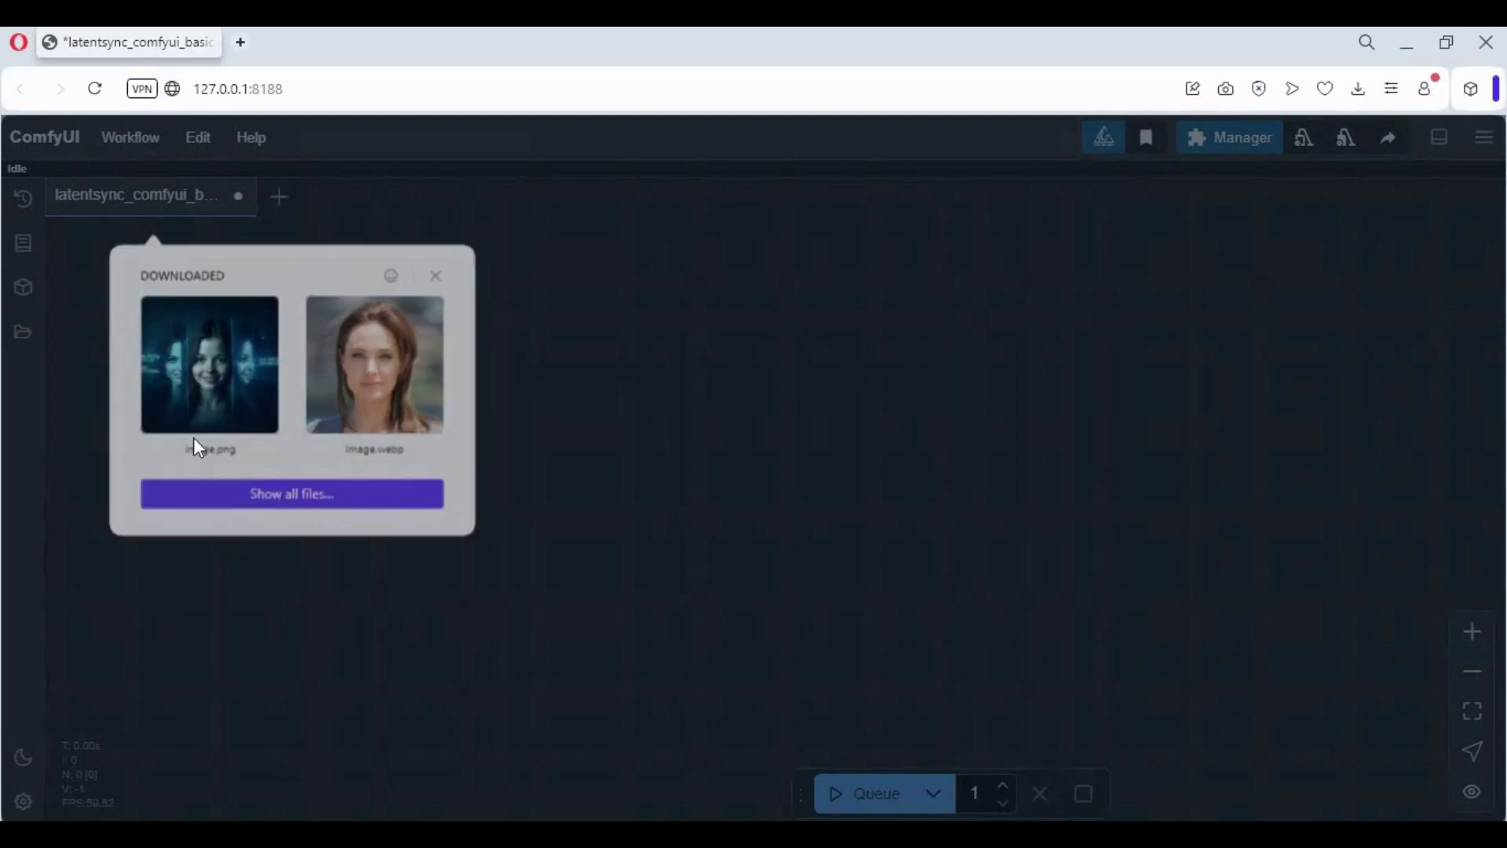
click(101, 222)
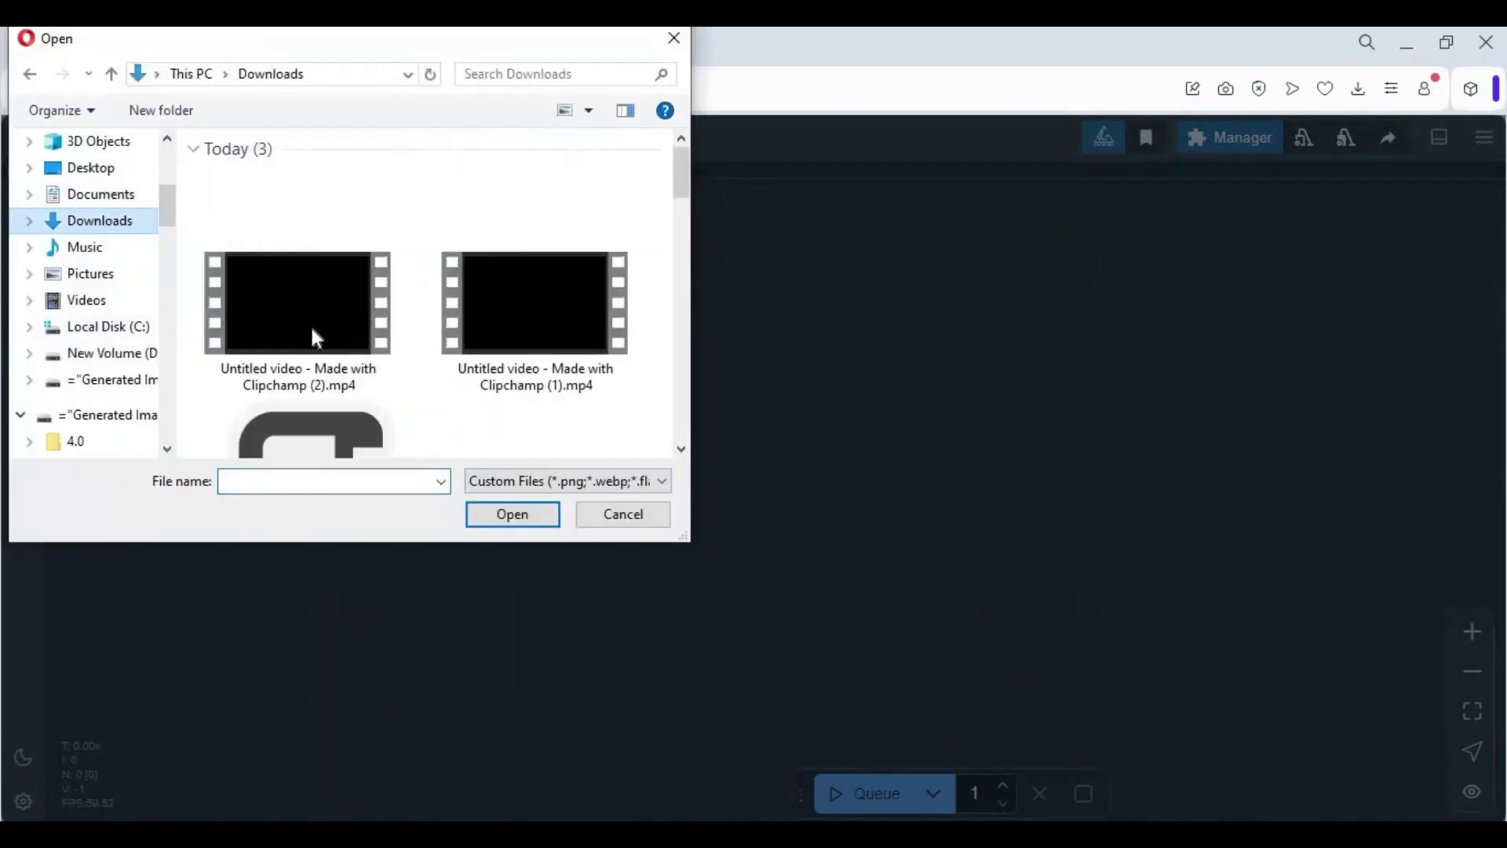
scroll(326, 285, down, 3)
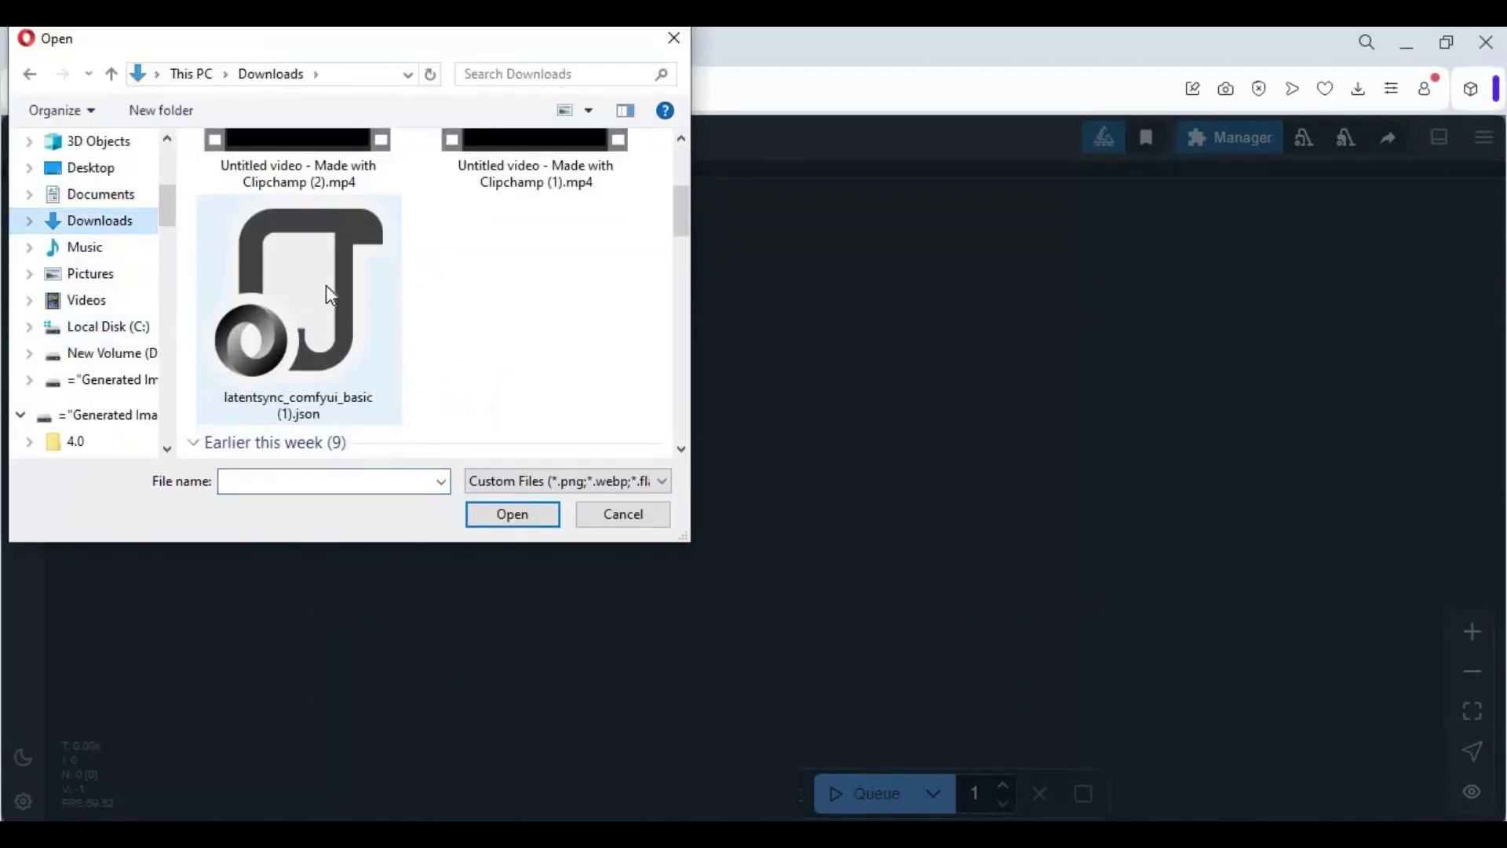
double_click(326, 285)
scroll(752, 311, down, 3)
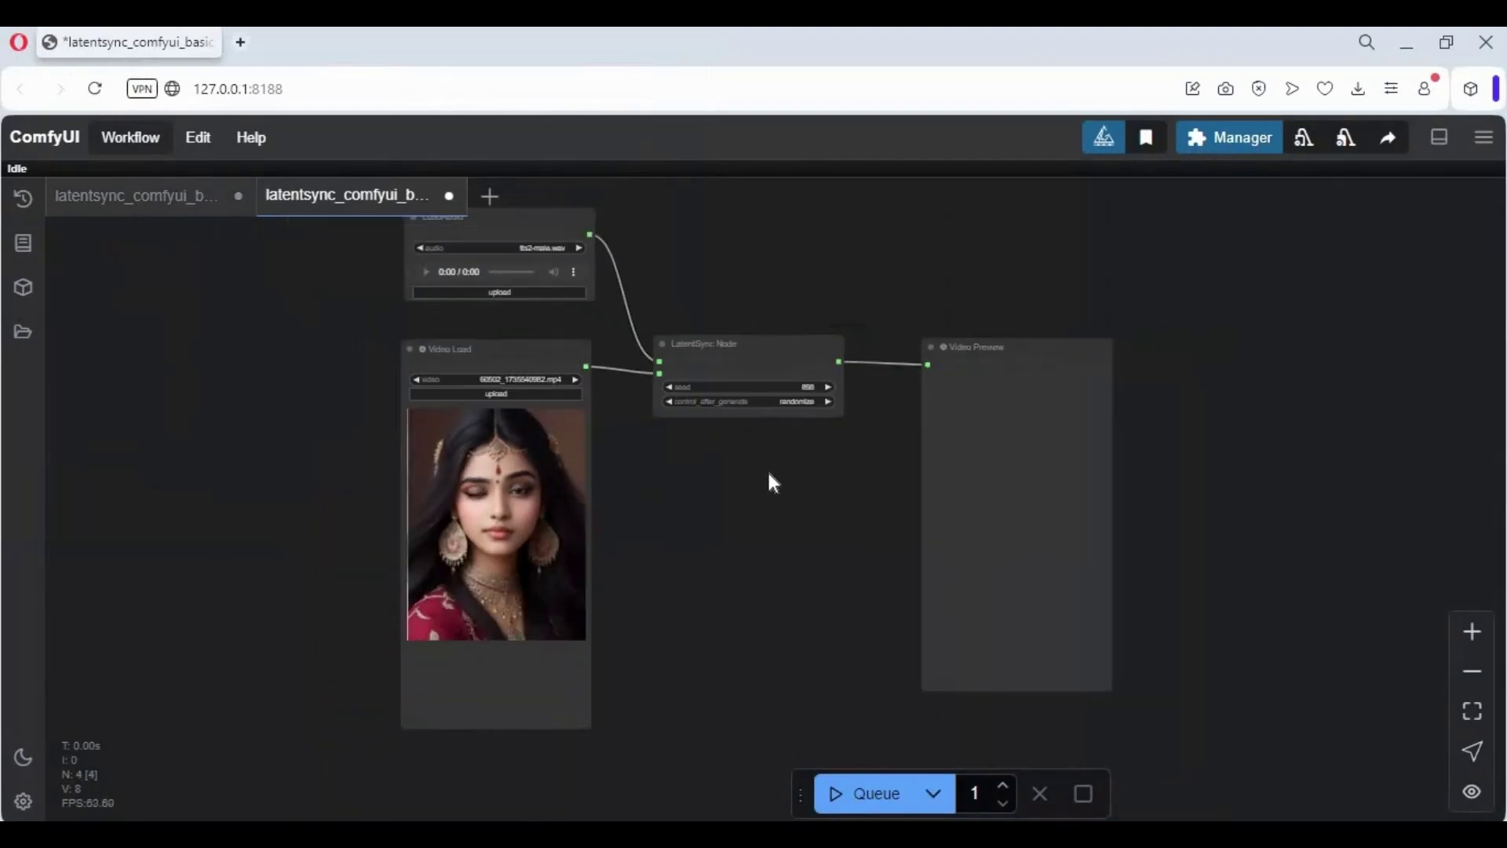
drag(843, 463, 785, 518)
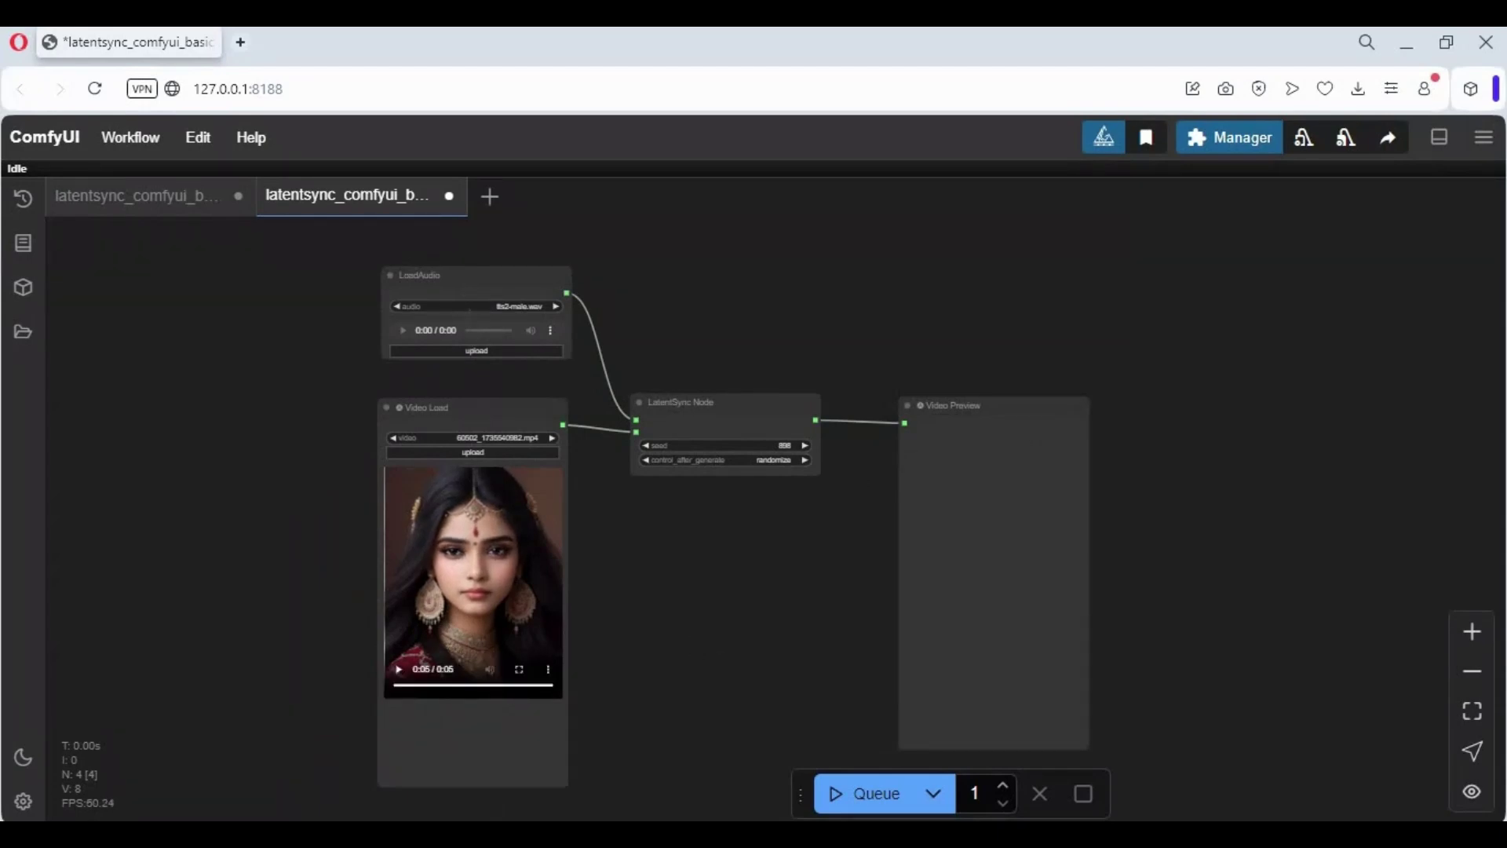
Load end.wav from Documents into LoadAudio and 1108467_1080p_4k_1280x720.mp4 into Video Load.
click(474, 353)
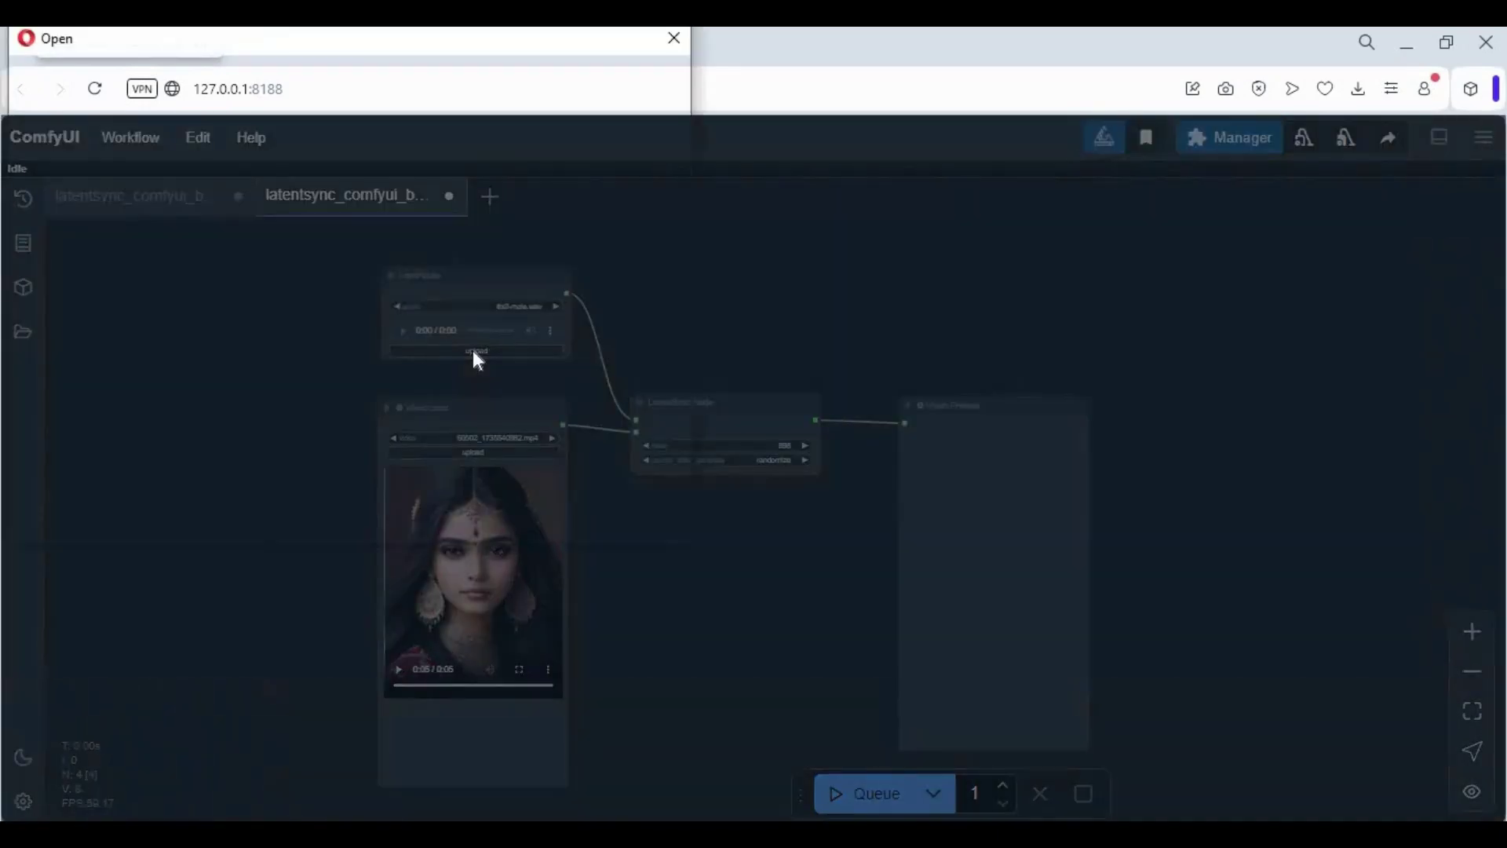
click(111, 202)
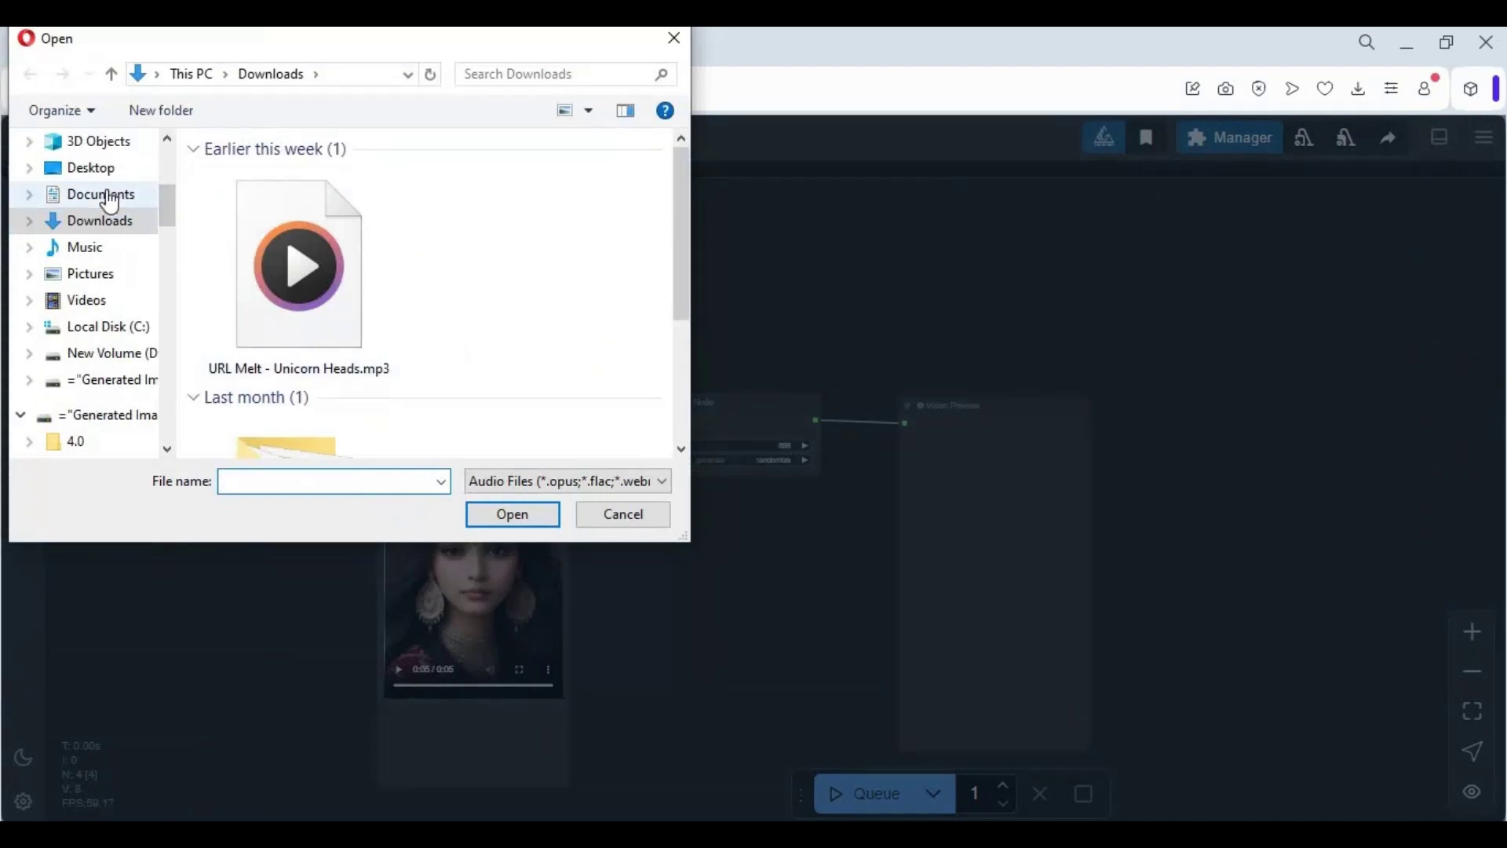
double_click(253, 201)
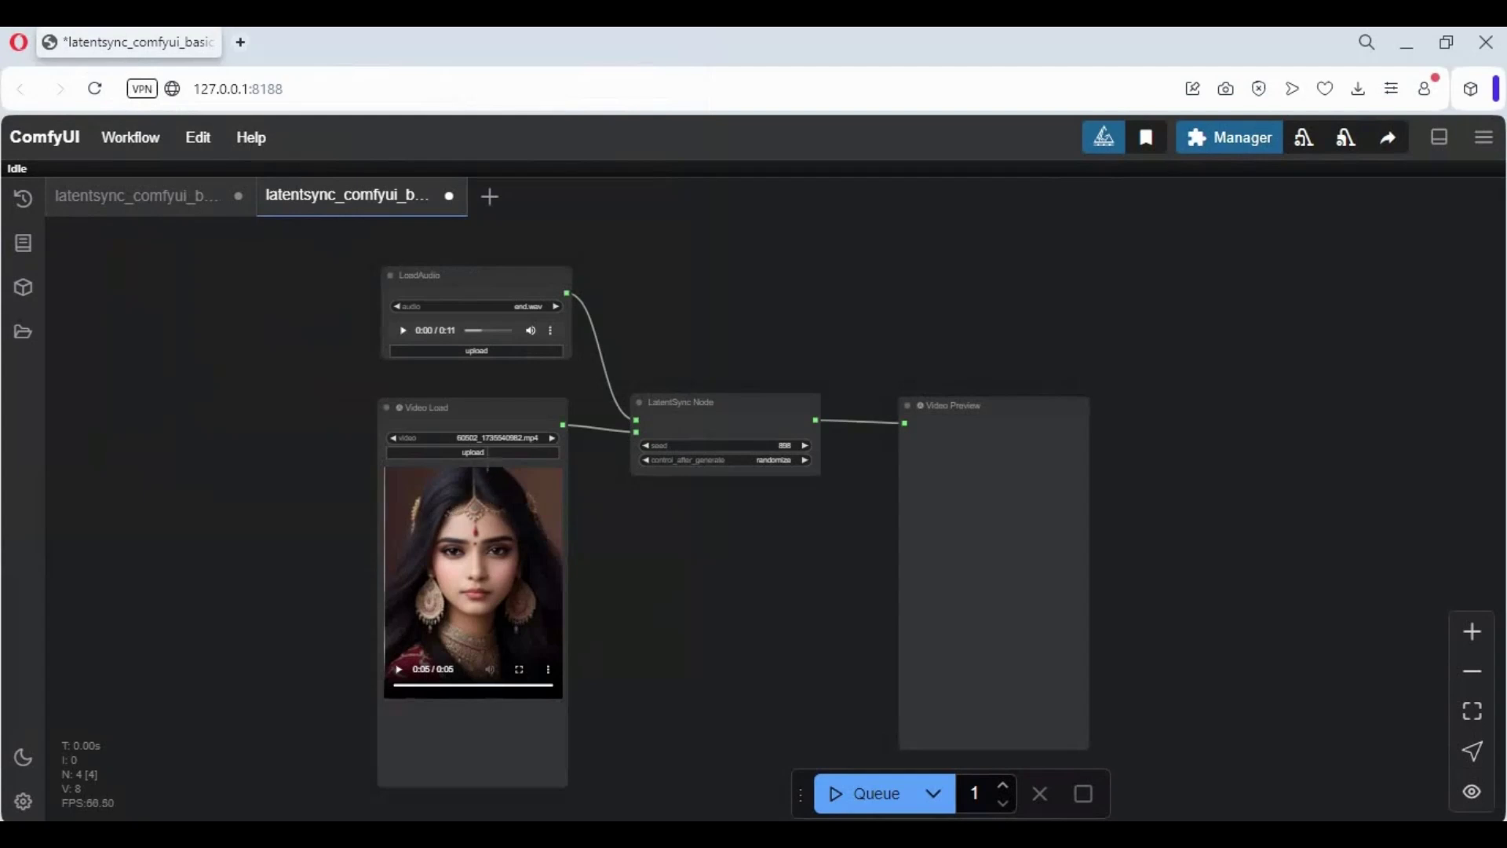
click(473, 452)
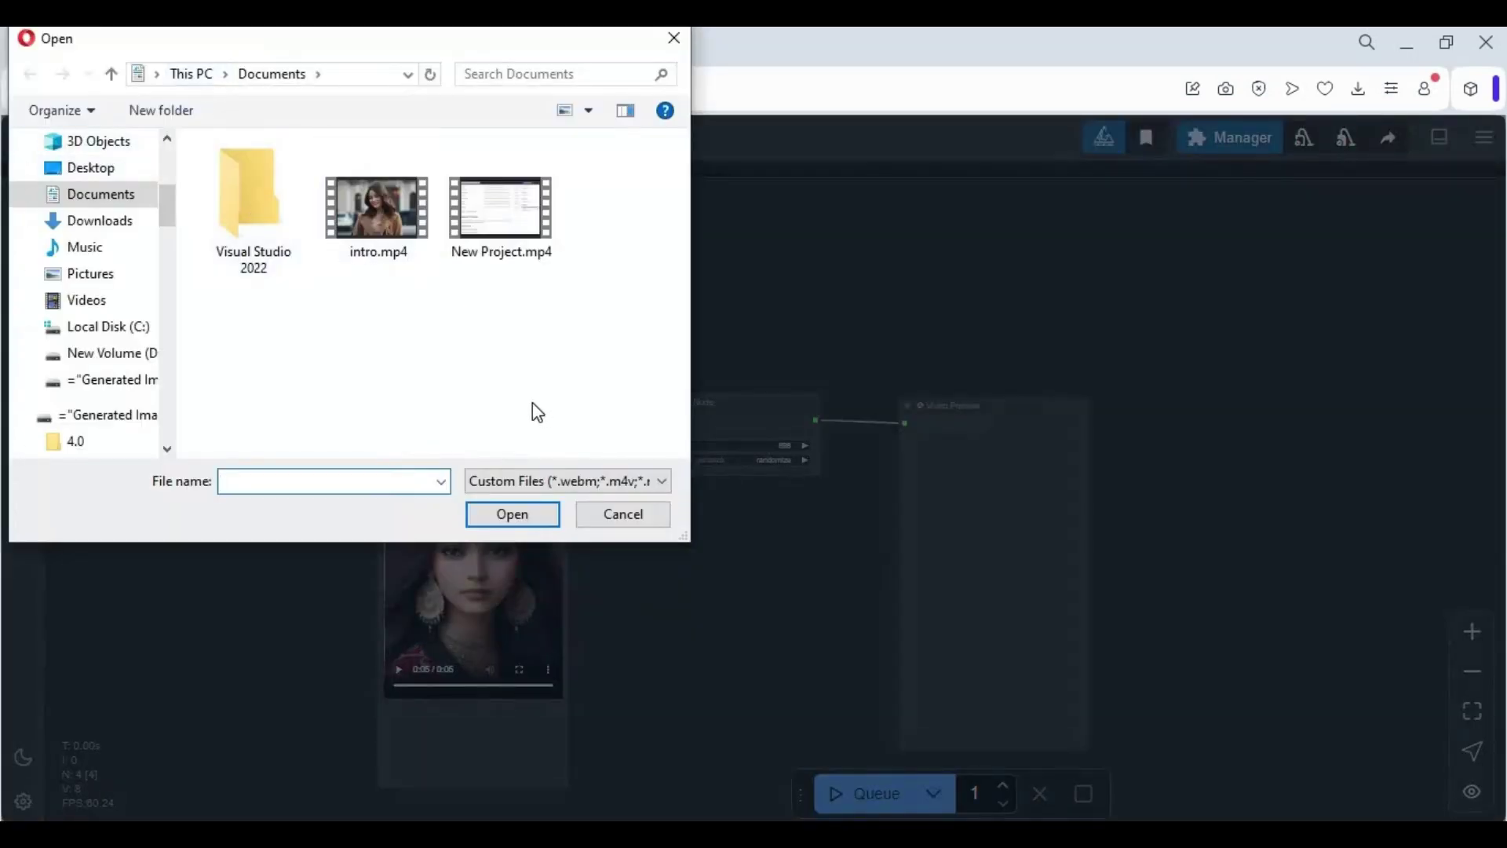
click(126, 222)
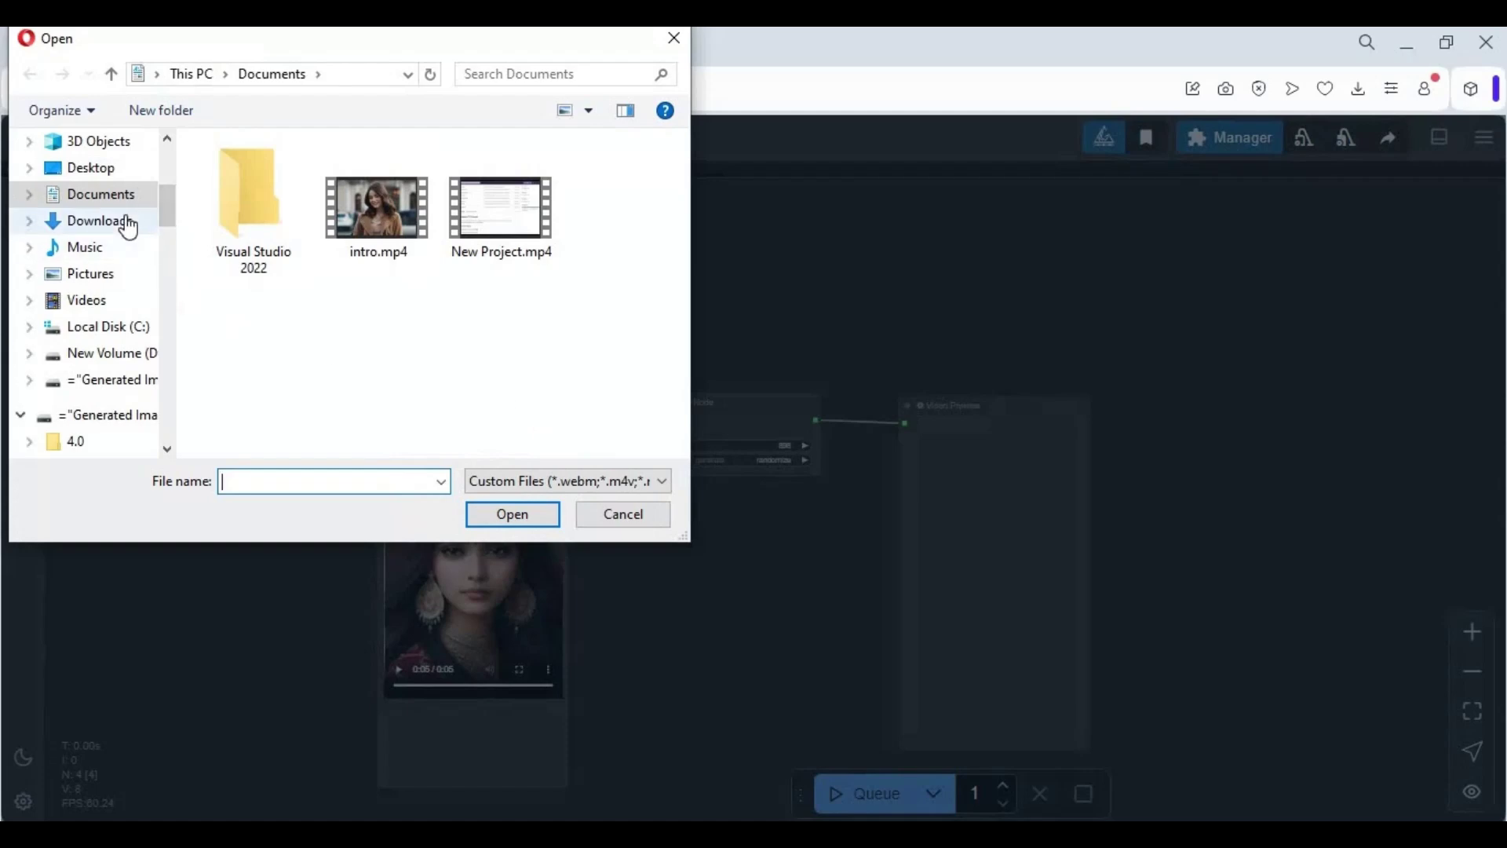
double_click(332, 305)
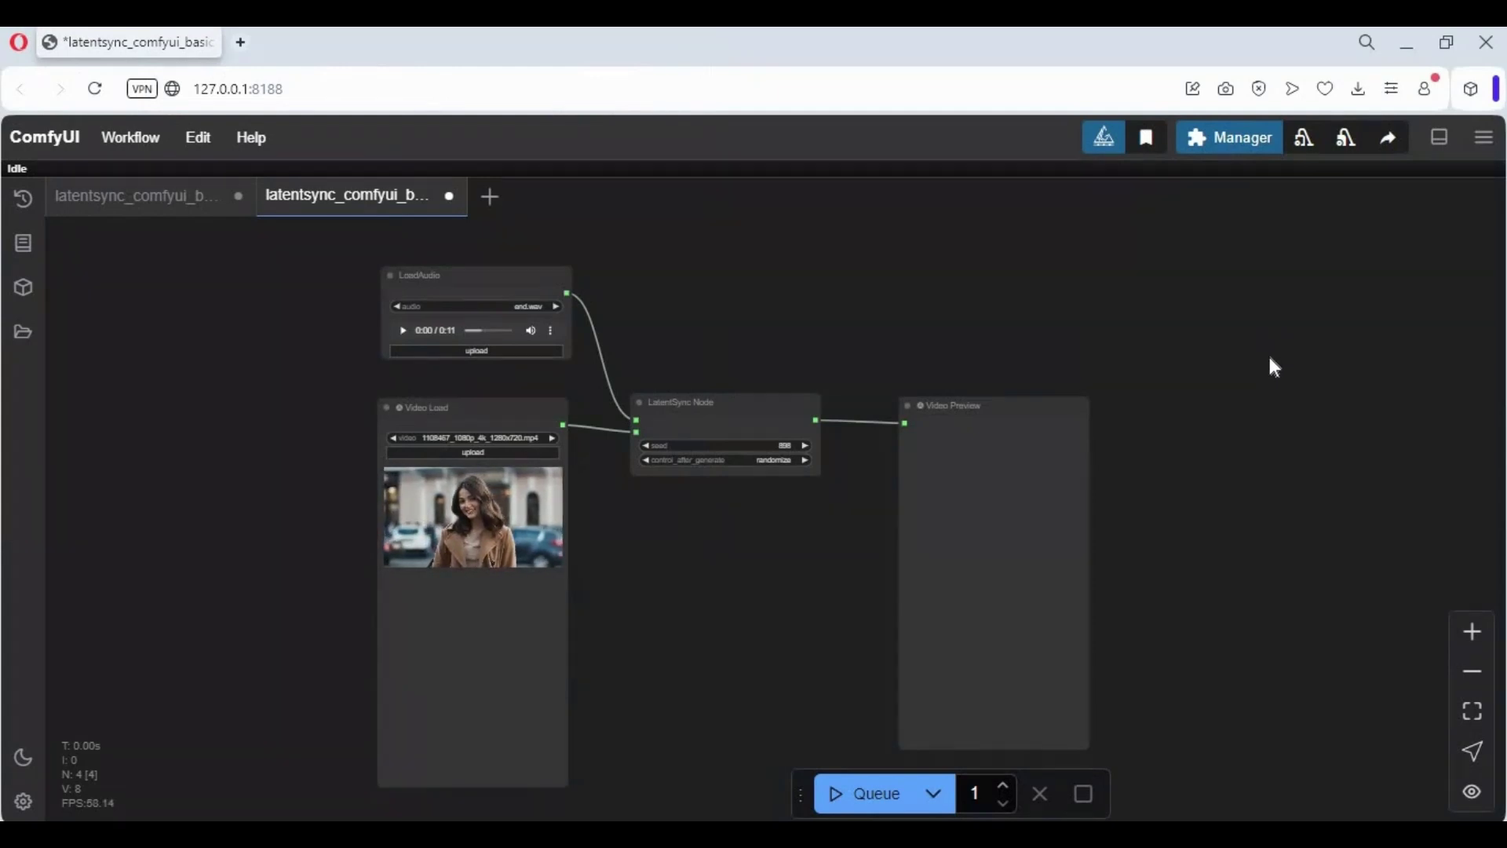
Queue the LatentSync workflow and watch its progress in the ComfyUI console.
scroll(1012, 597, up, 1)
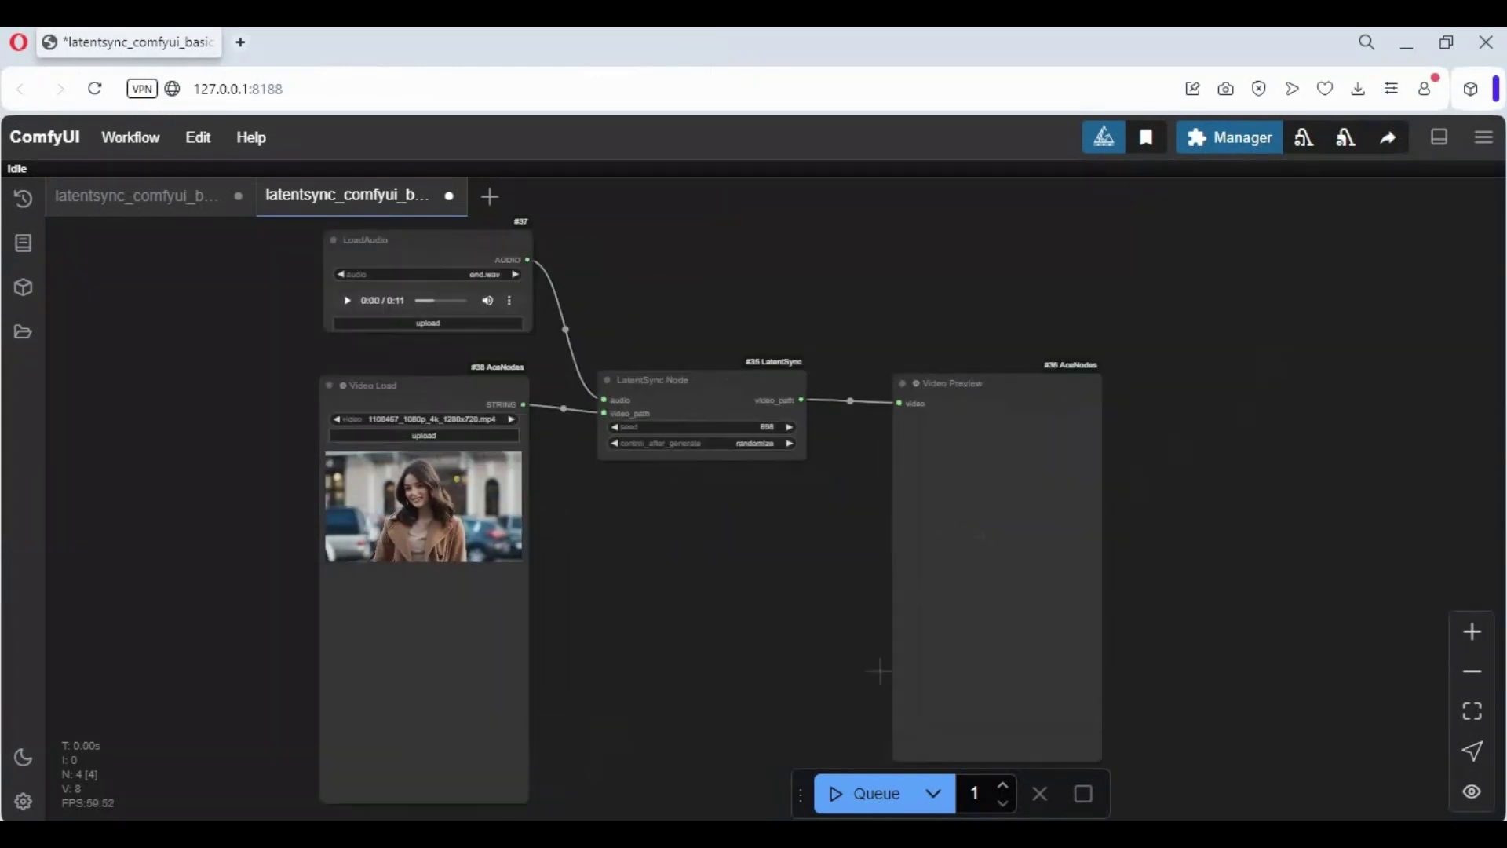
click(866, 808)
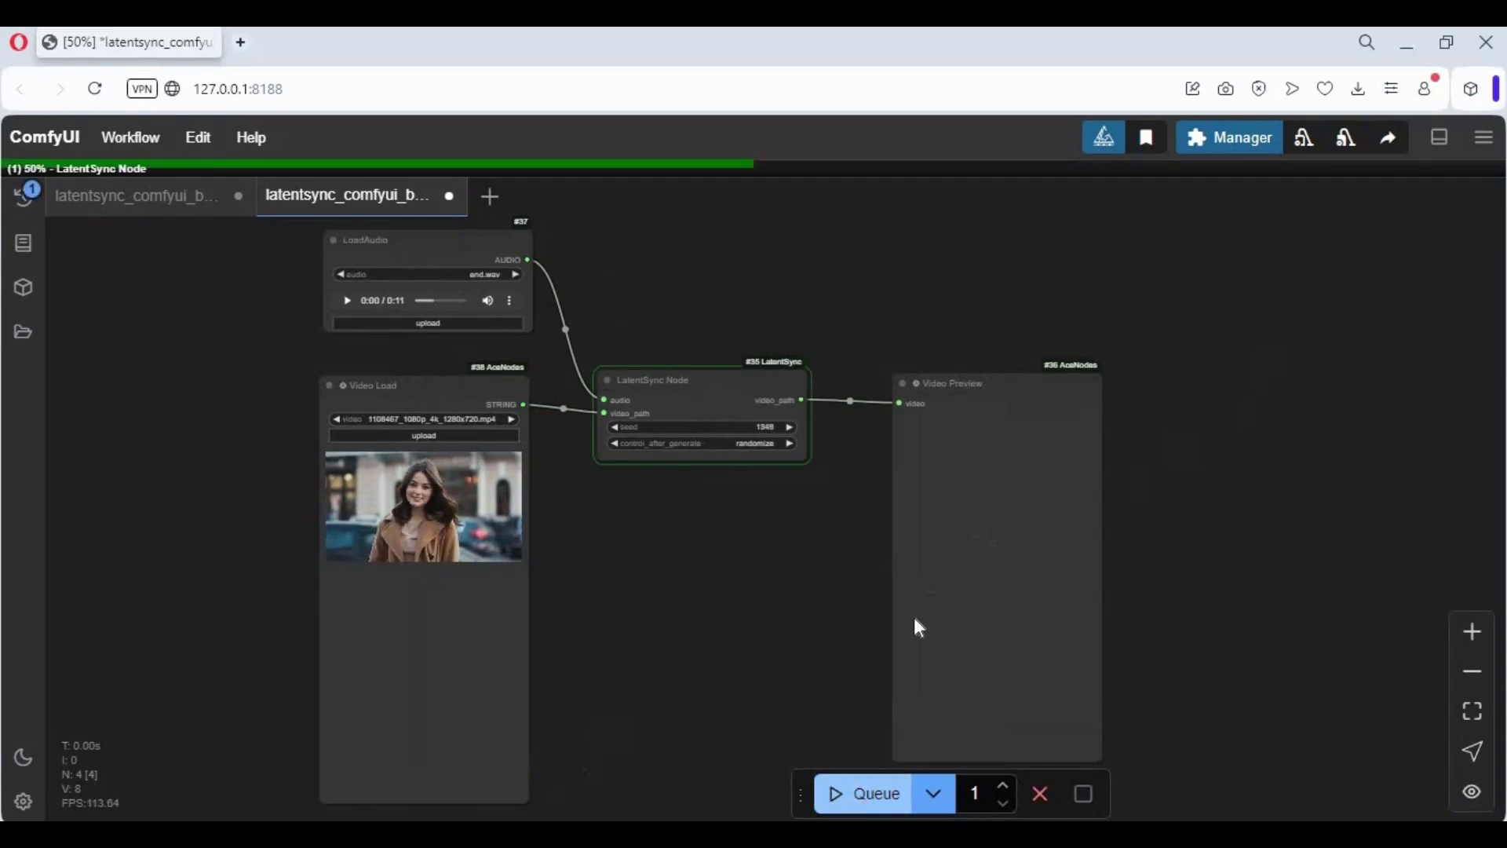
mouse_move(738, 835)
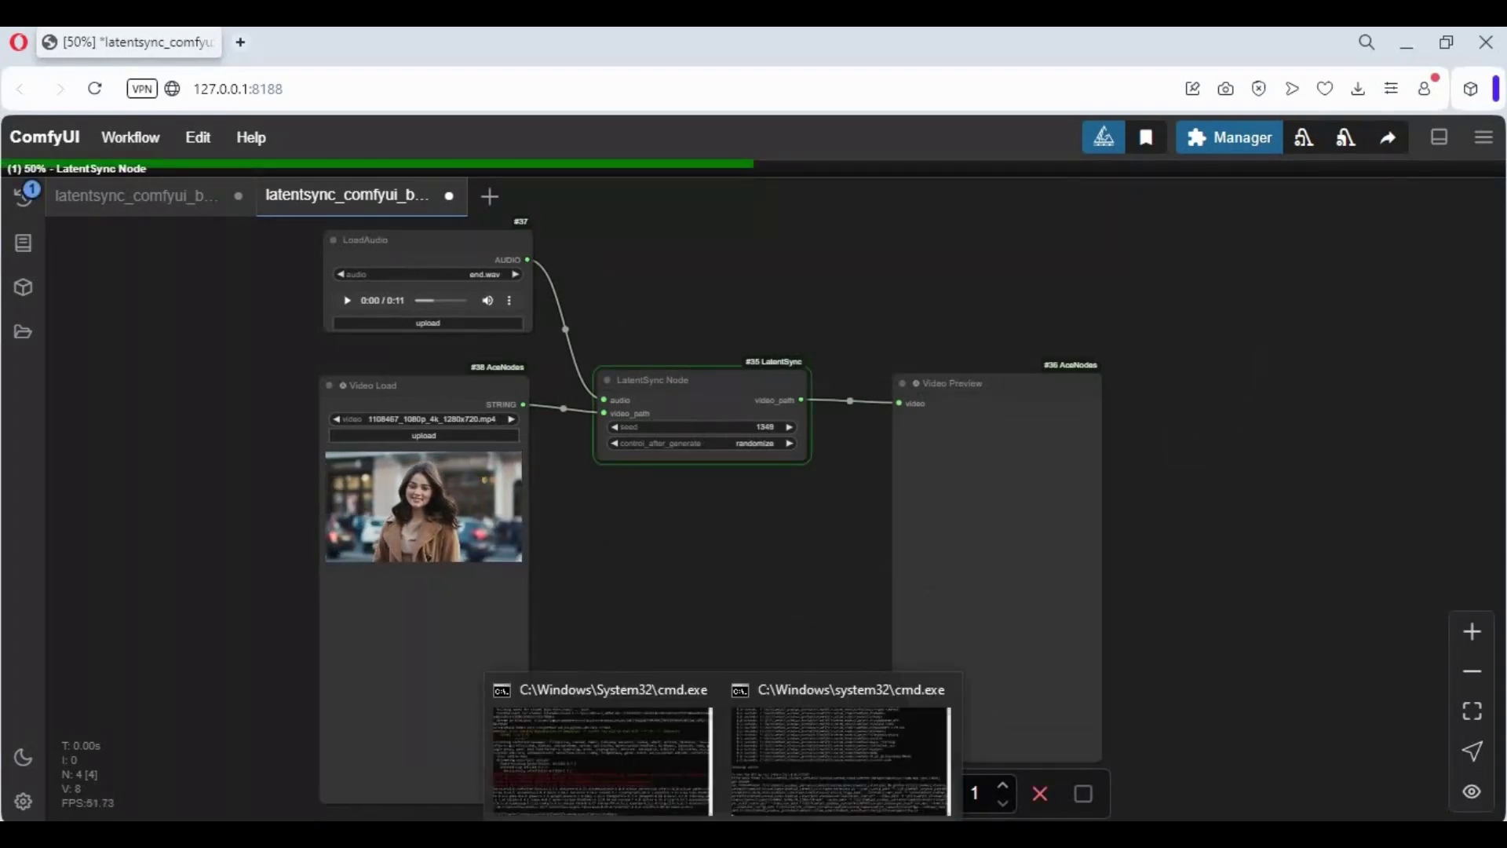
click(764, 808)
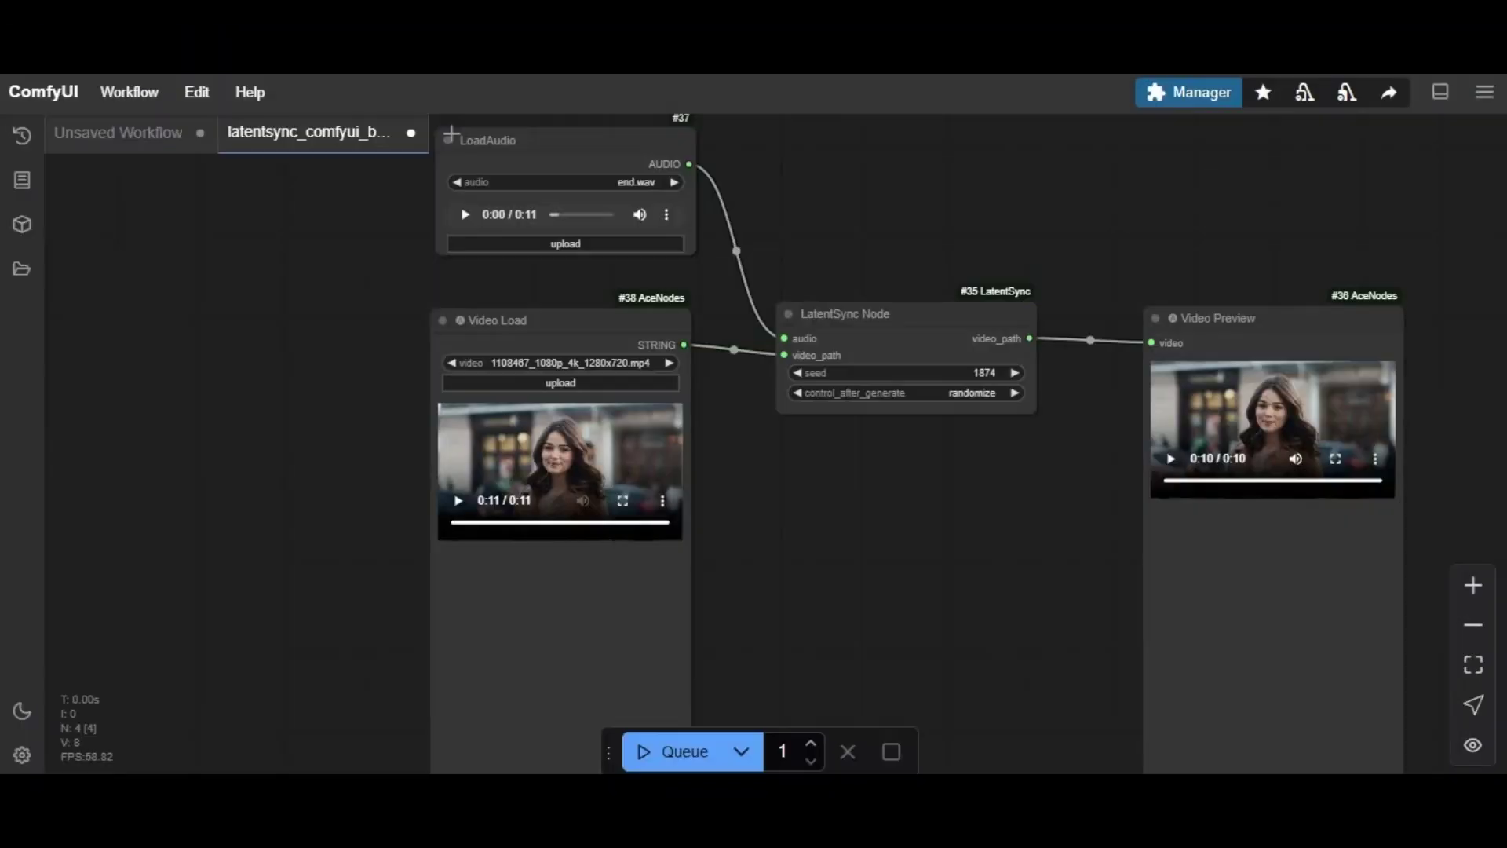
Play the 10-second lip-synced clip in Video Preview and check its options menu.
scroll(1075, 516, up, 3)
scroll(518, 522, right, 5)
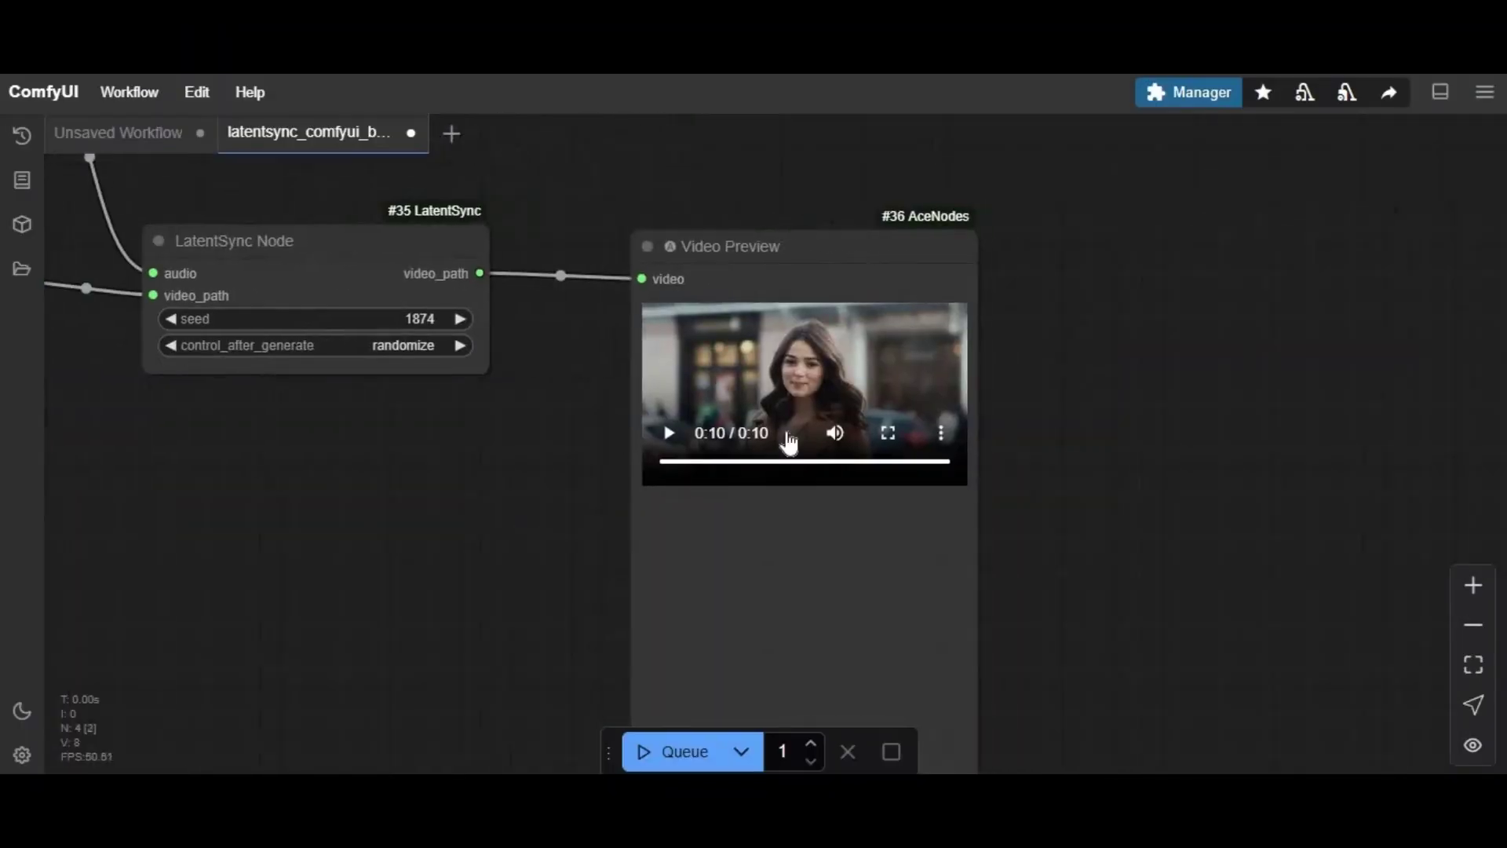
scroll(713, 420, up, 4)
click(738, 396)
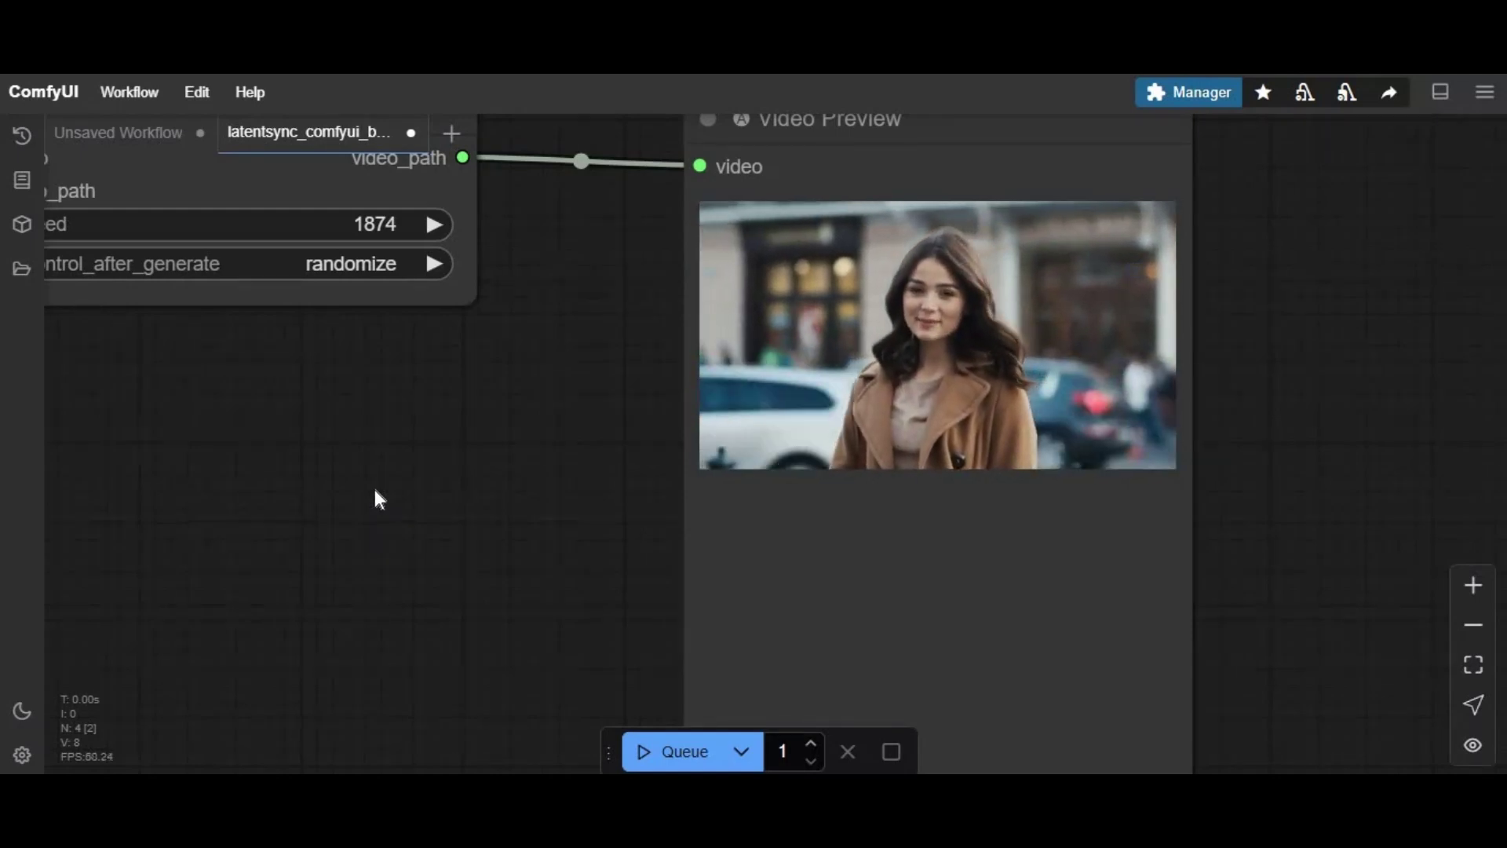
scroll(421, 463, down, 5)
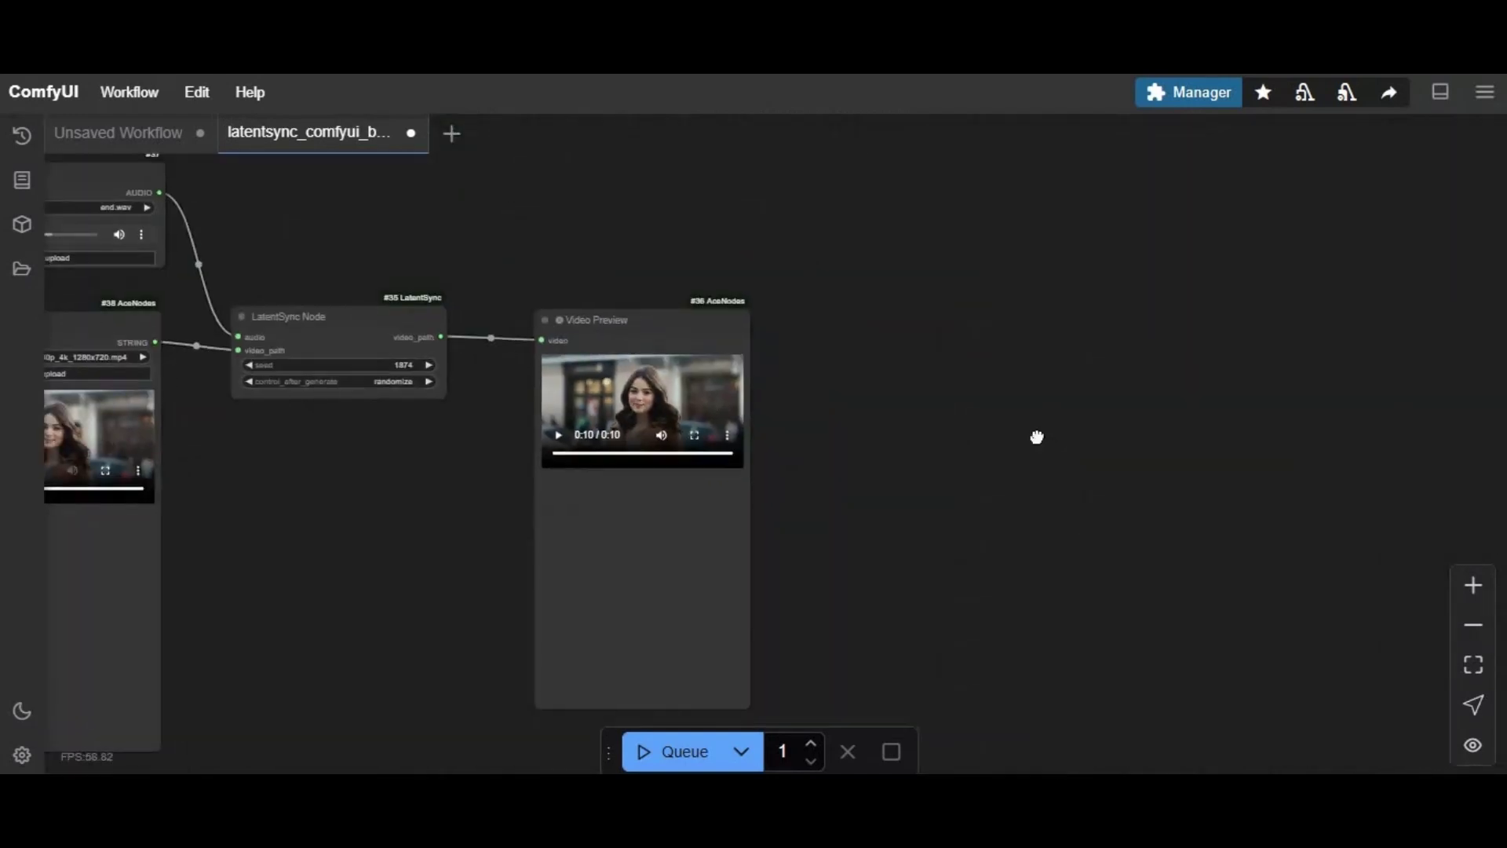
drag(377, 496, 1073, 439)
scroll(1074, 439, up, 1)
drag(945, 498, 679, 528)
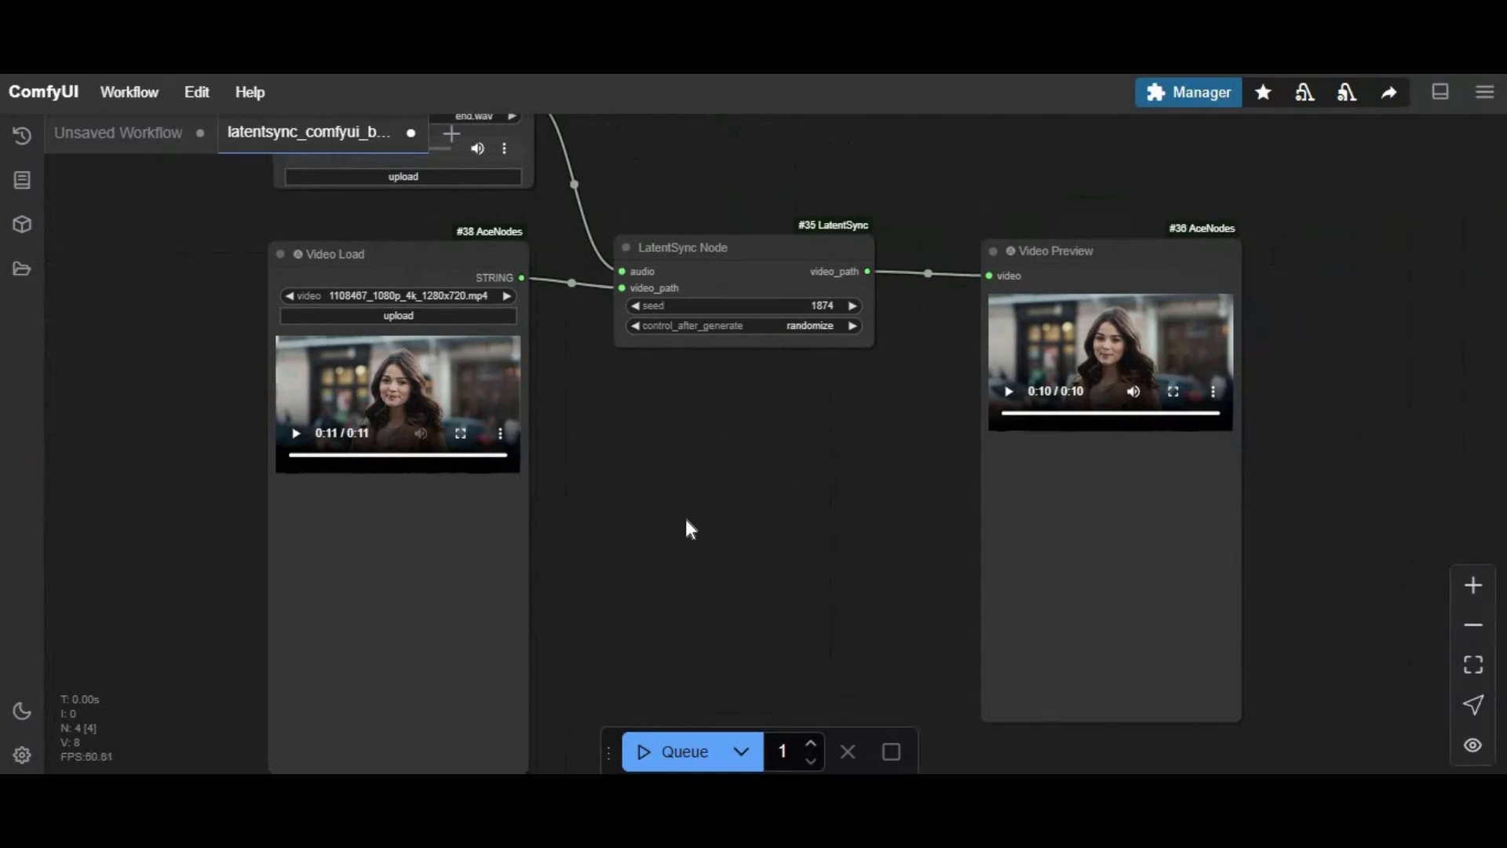
click(1213, 391)
click(1106, 280)
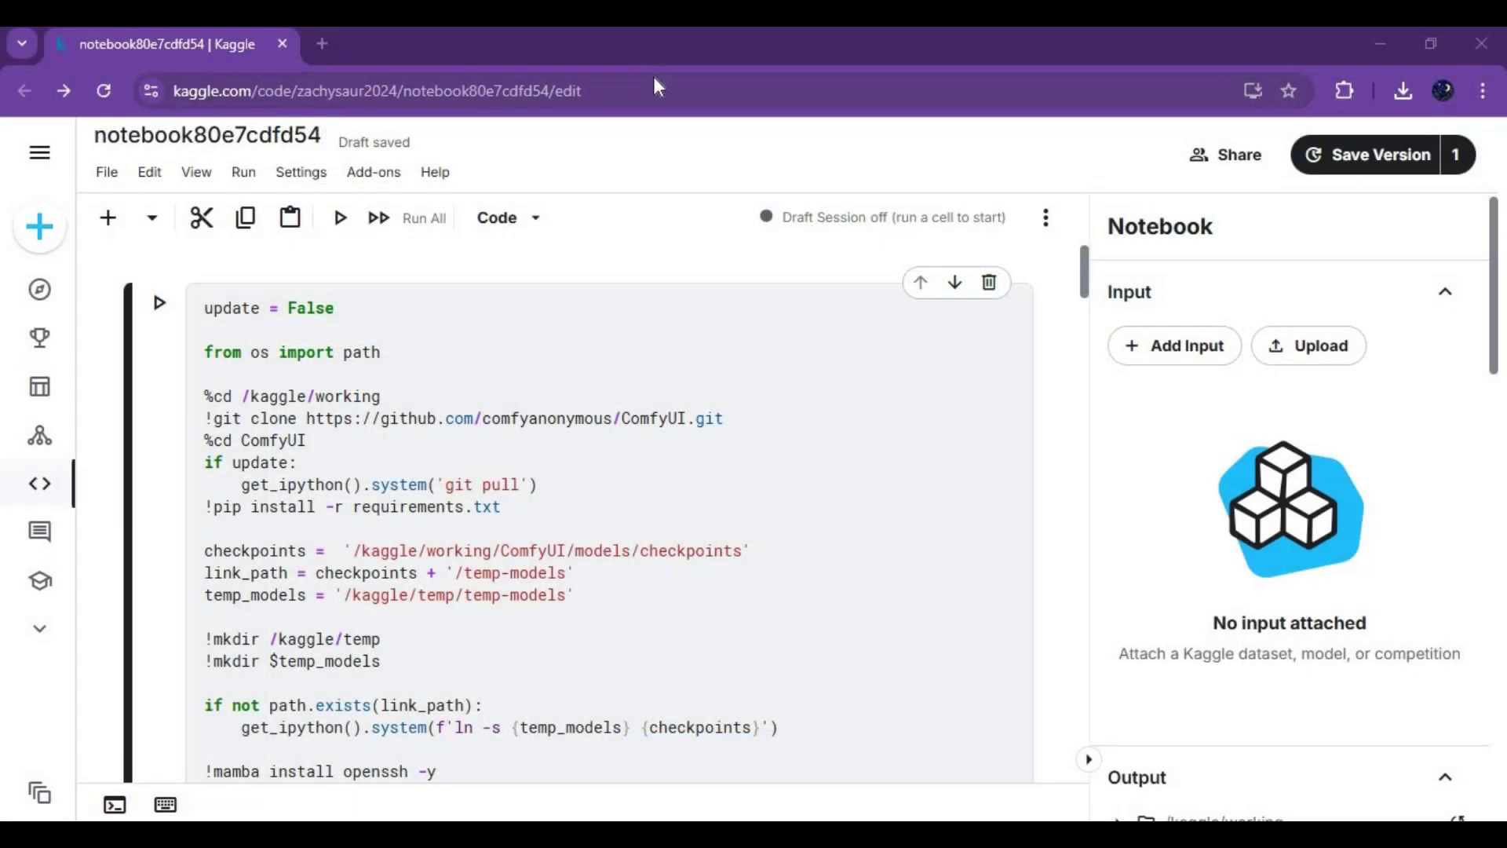
Review the Kaggle notebook's ComfyUI code cell.
click(195, 104)
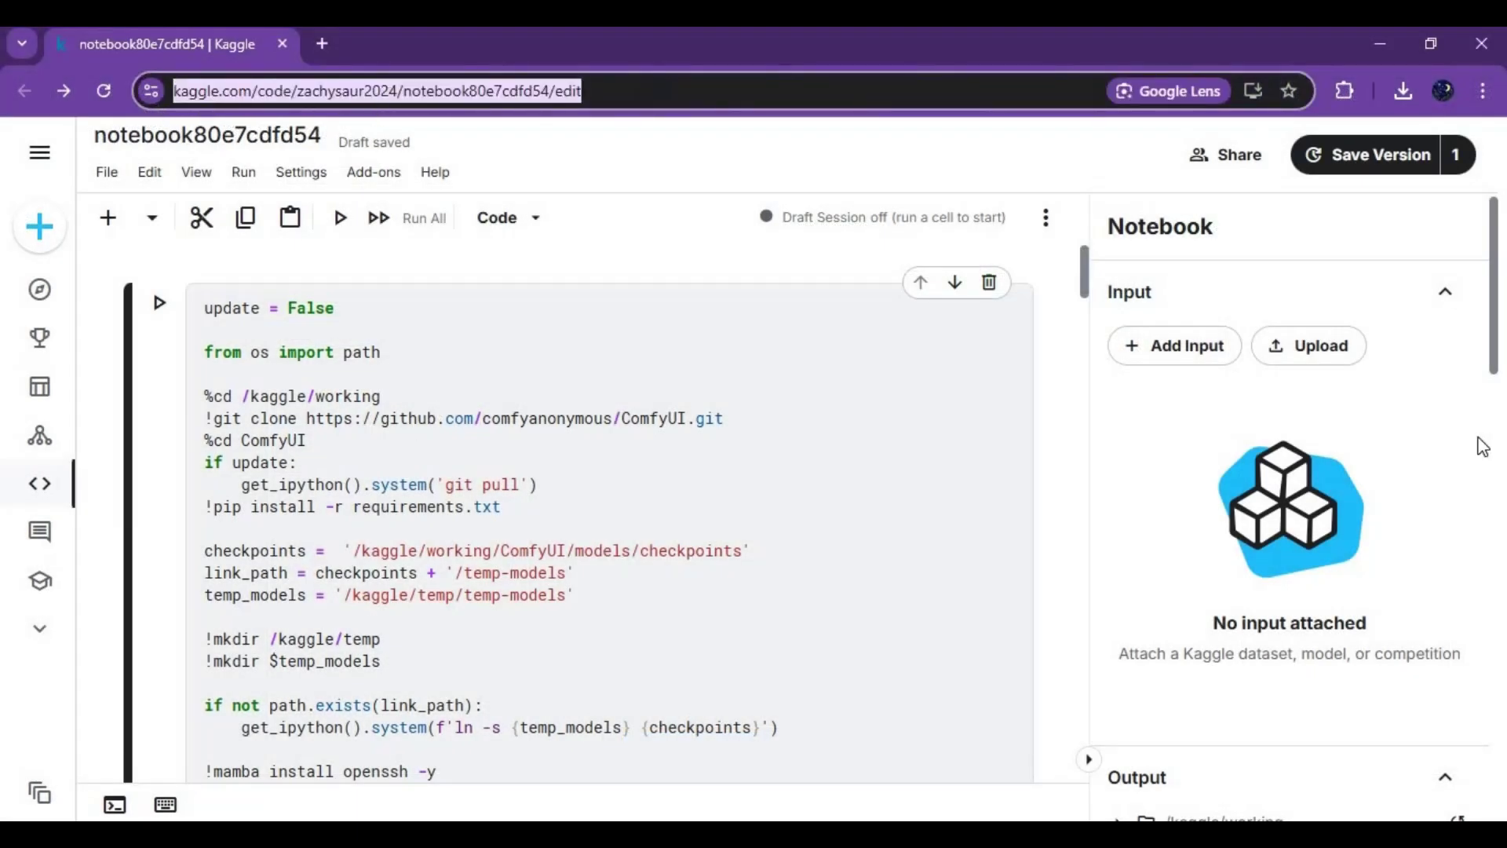
scroll(1014, 451, down, 2)
scroll(1014, 450, down, 10)
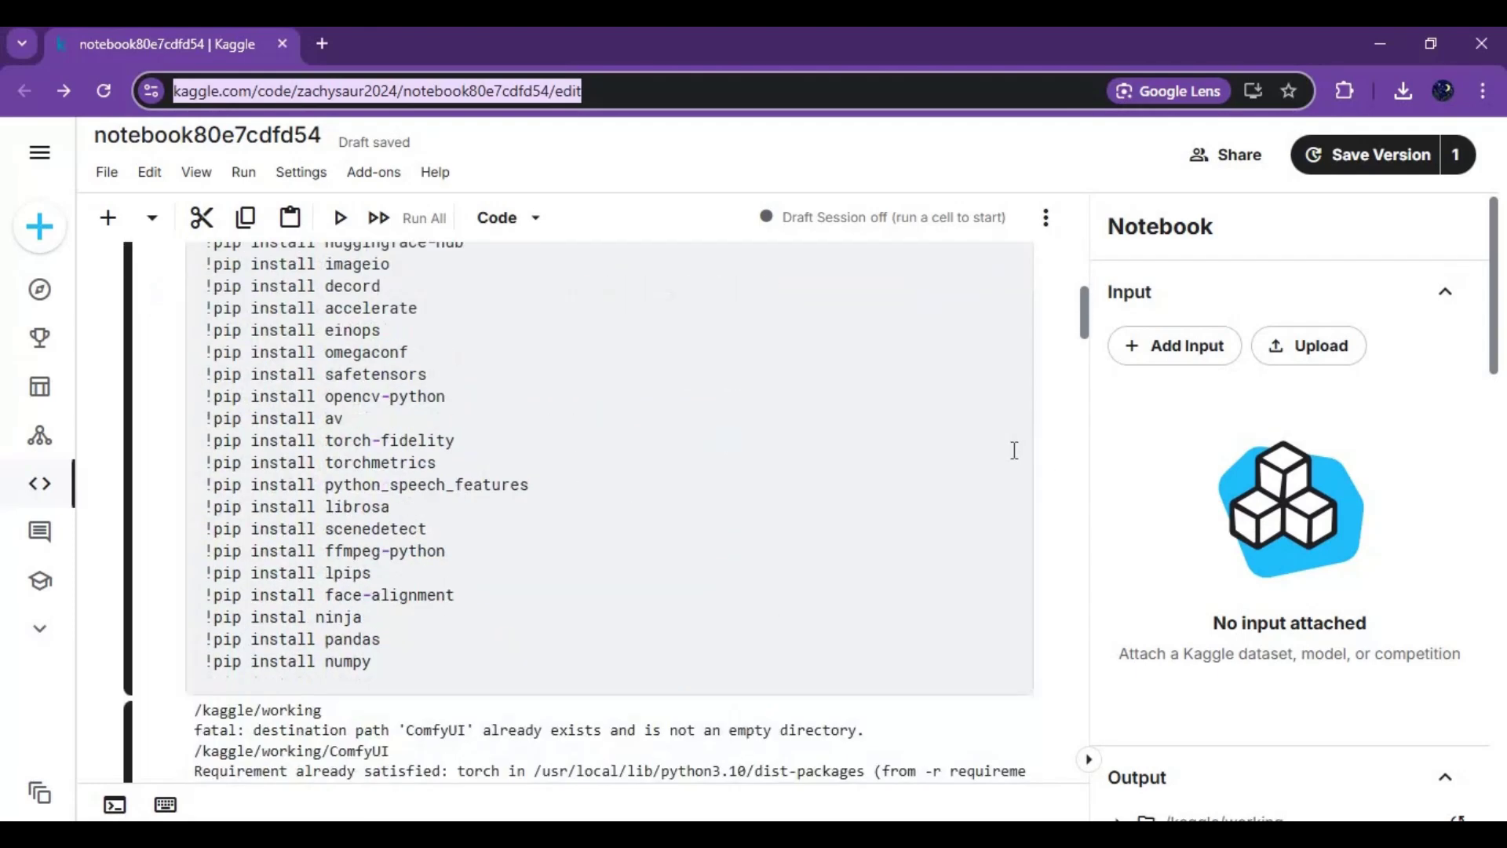
scroll(1014, 450, up, 12)
scroll(1234, 526, down, 8)
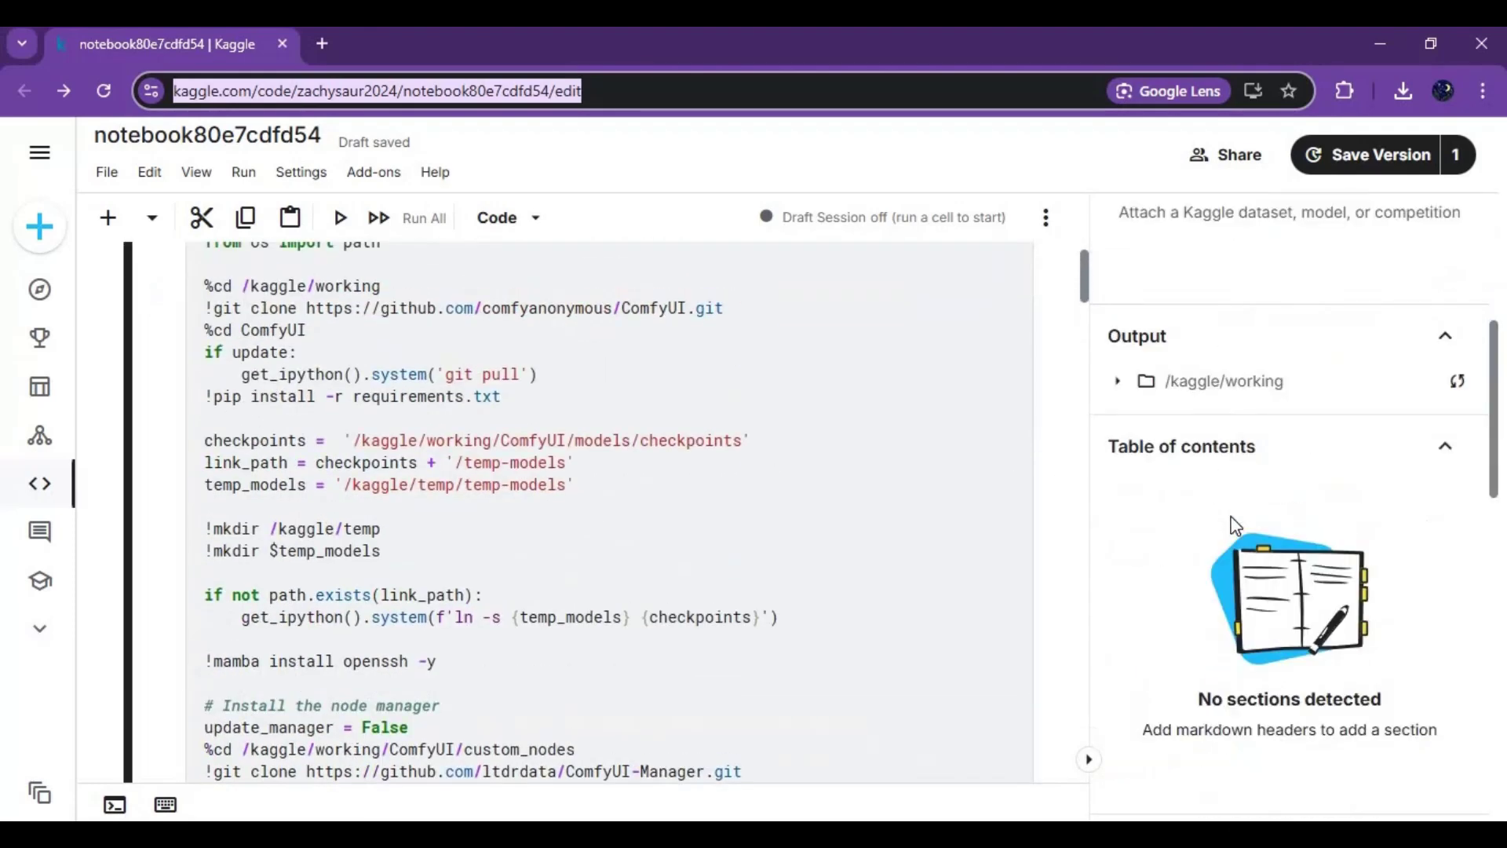
Confirm GPU P100 accelerator with internet on and start the draft session.
click(1281, 582)
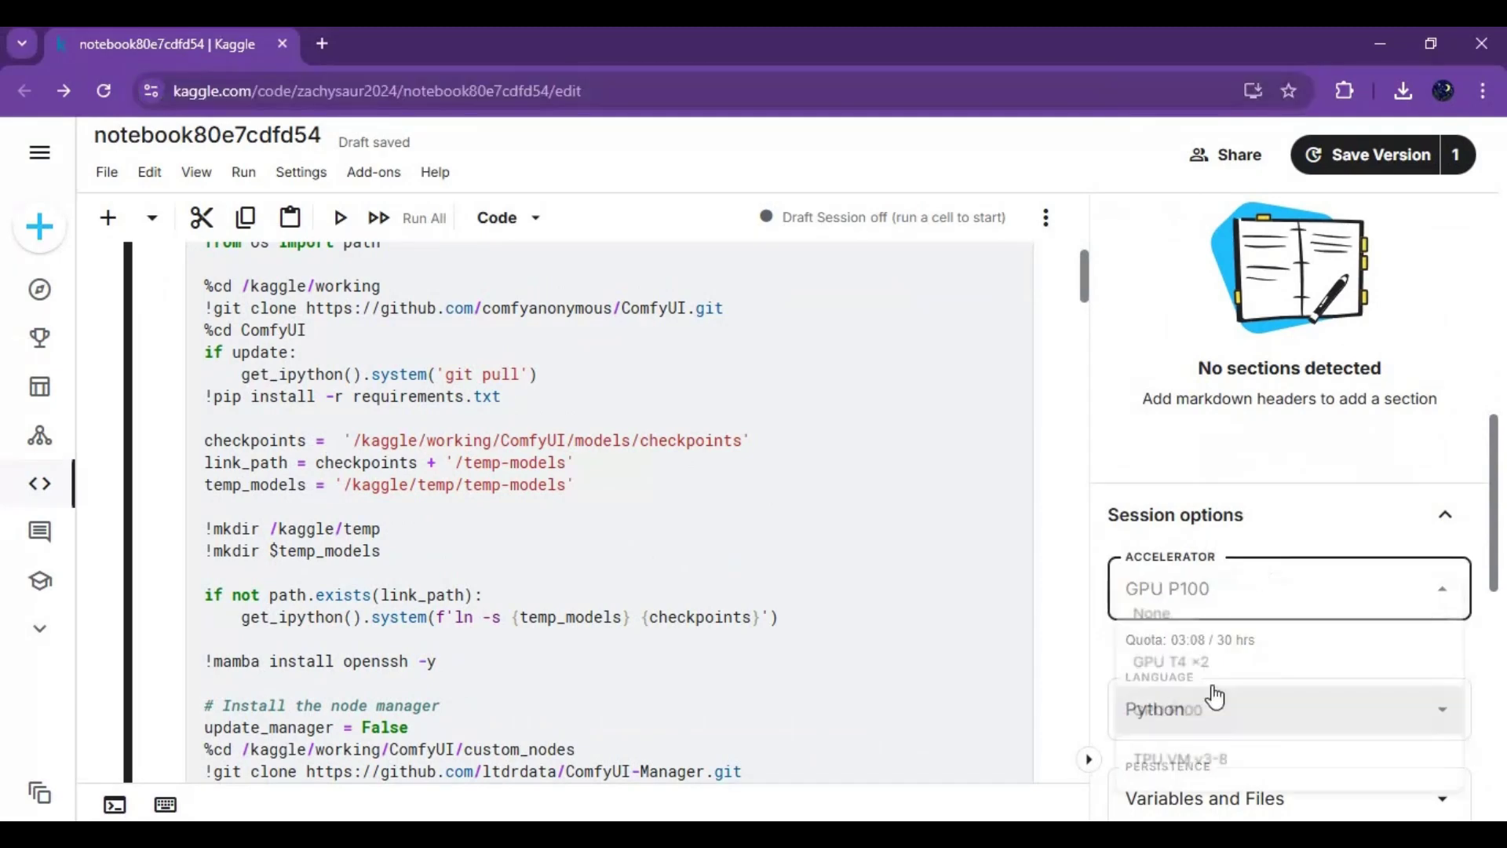
scroll(1264, 582, down, 1)
scroll(1264, 581, down, 4)
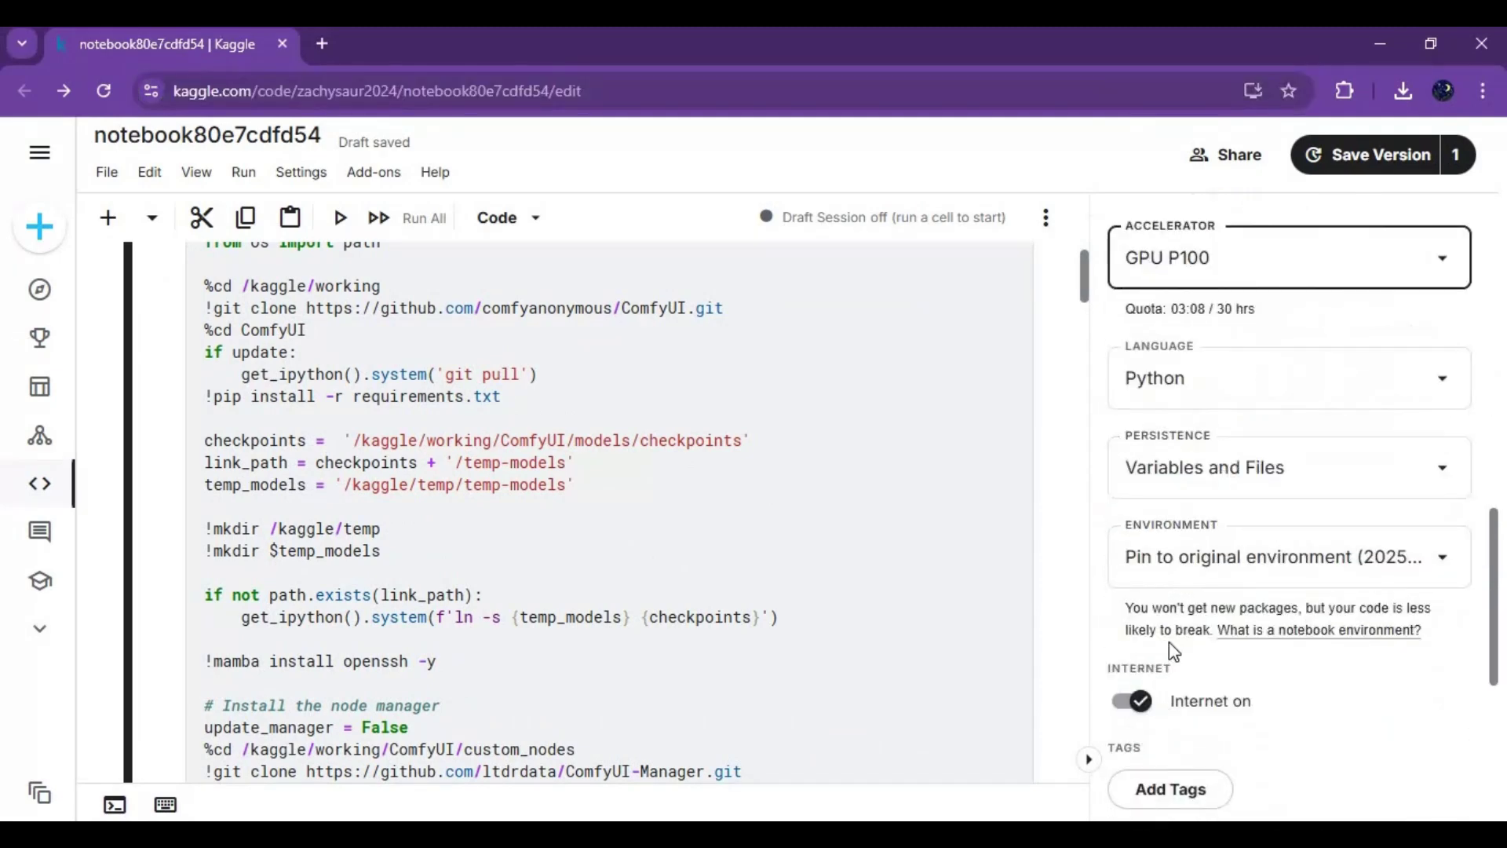
click(1050, 219)
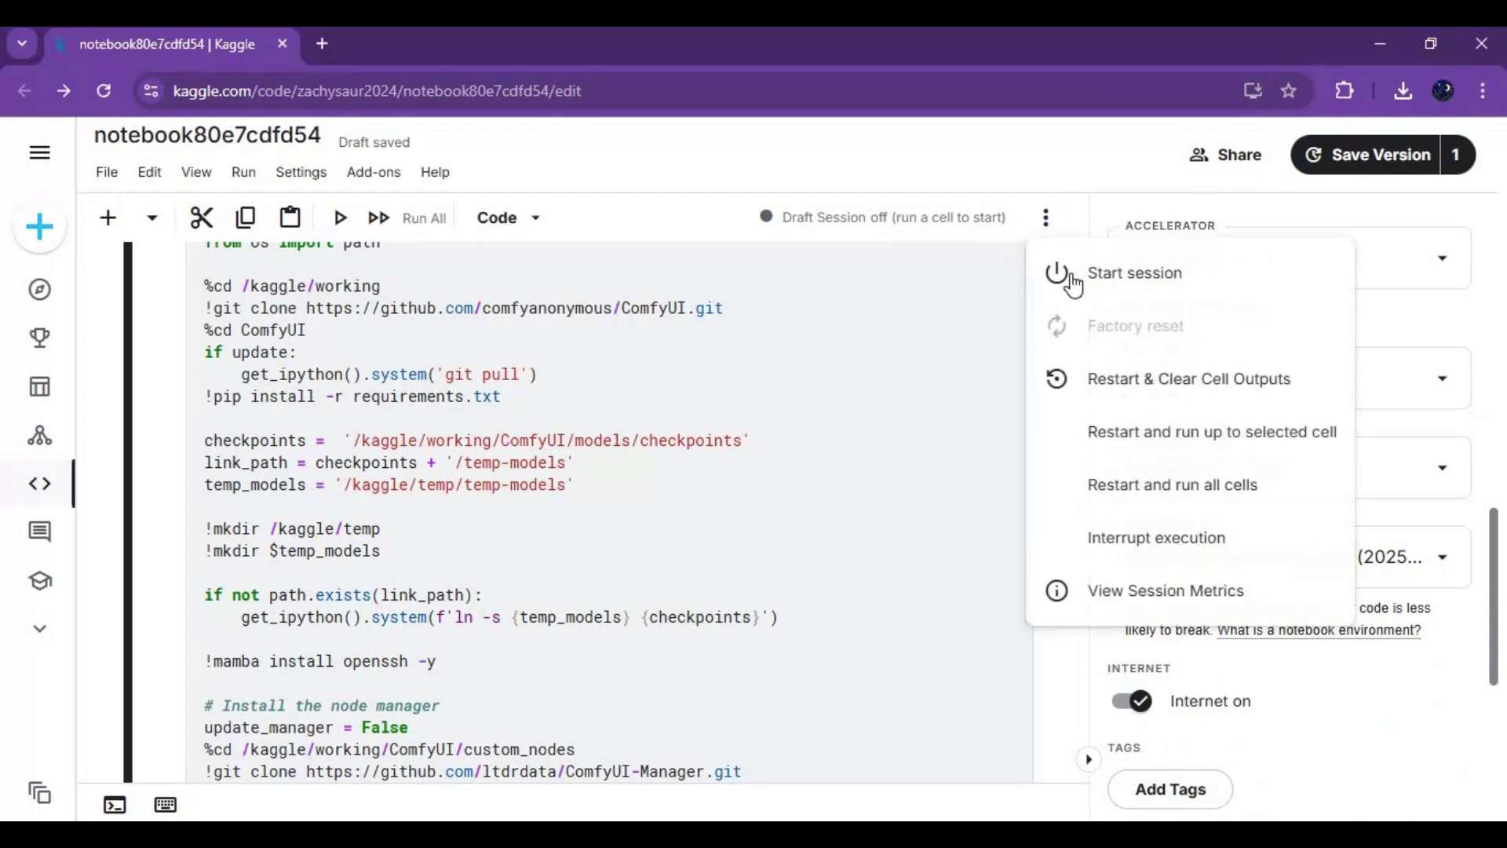
click(1070, 290)
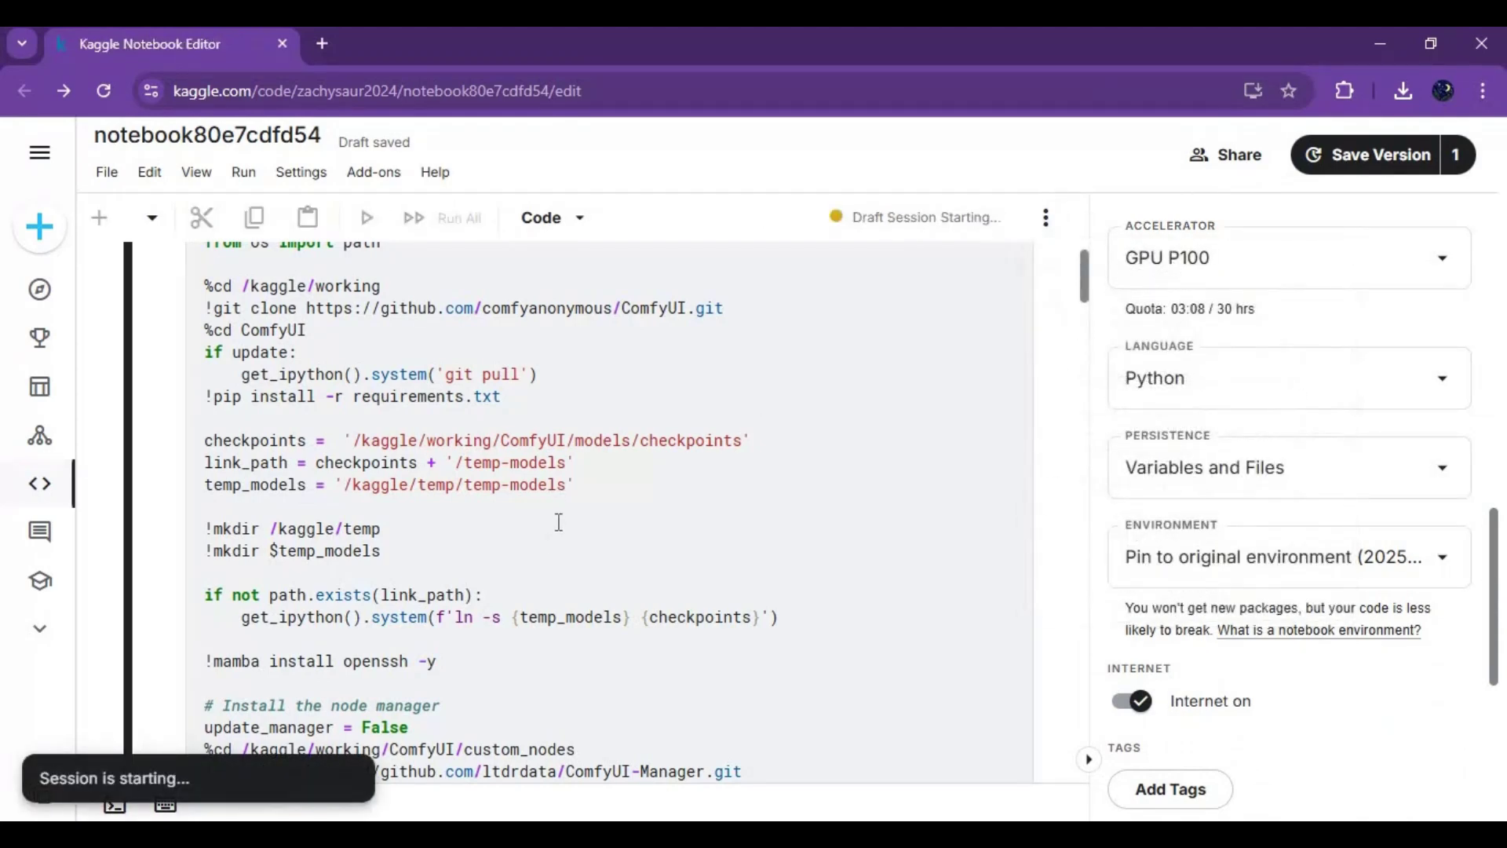
Scroll back to the top of the ComfyUI setup cell while the session starts.
scroll(583, 517, up, 2)
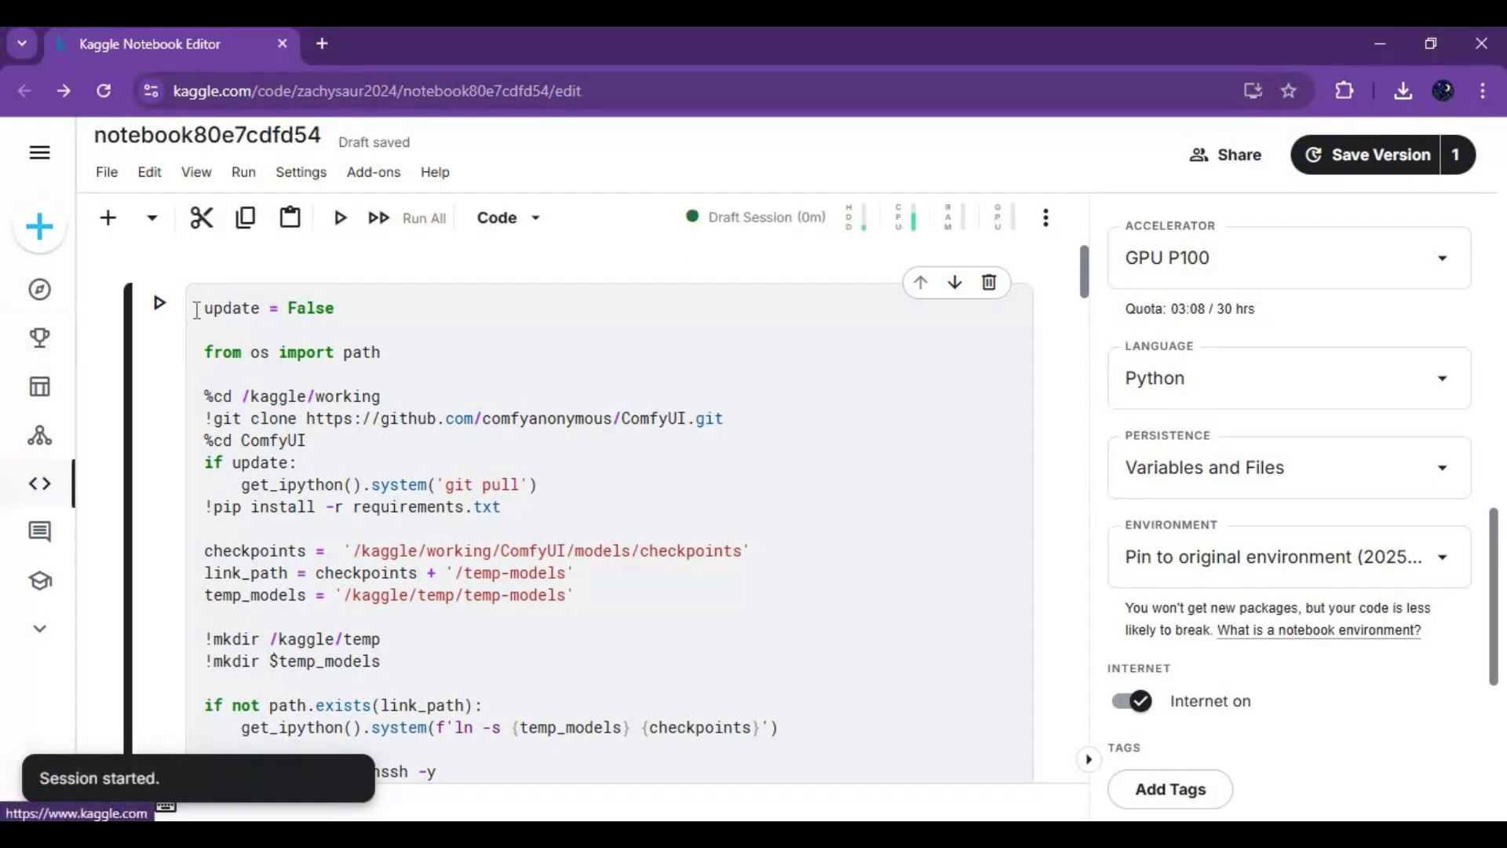
Run the ComfyUI setup cell and follow its pip install output.
click(160, 303)
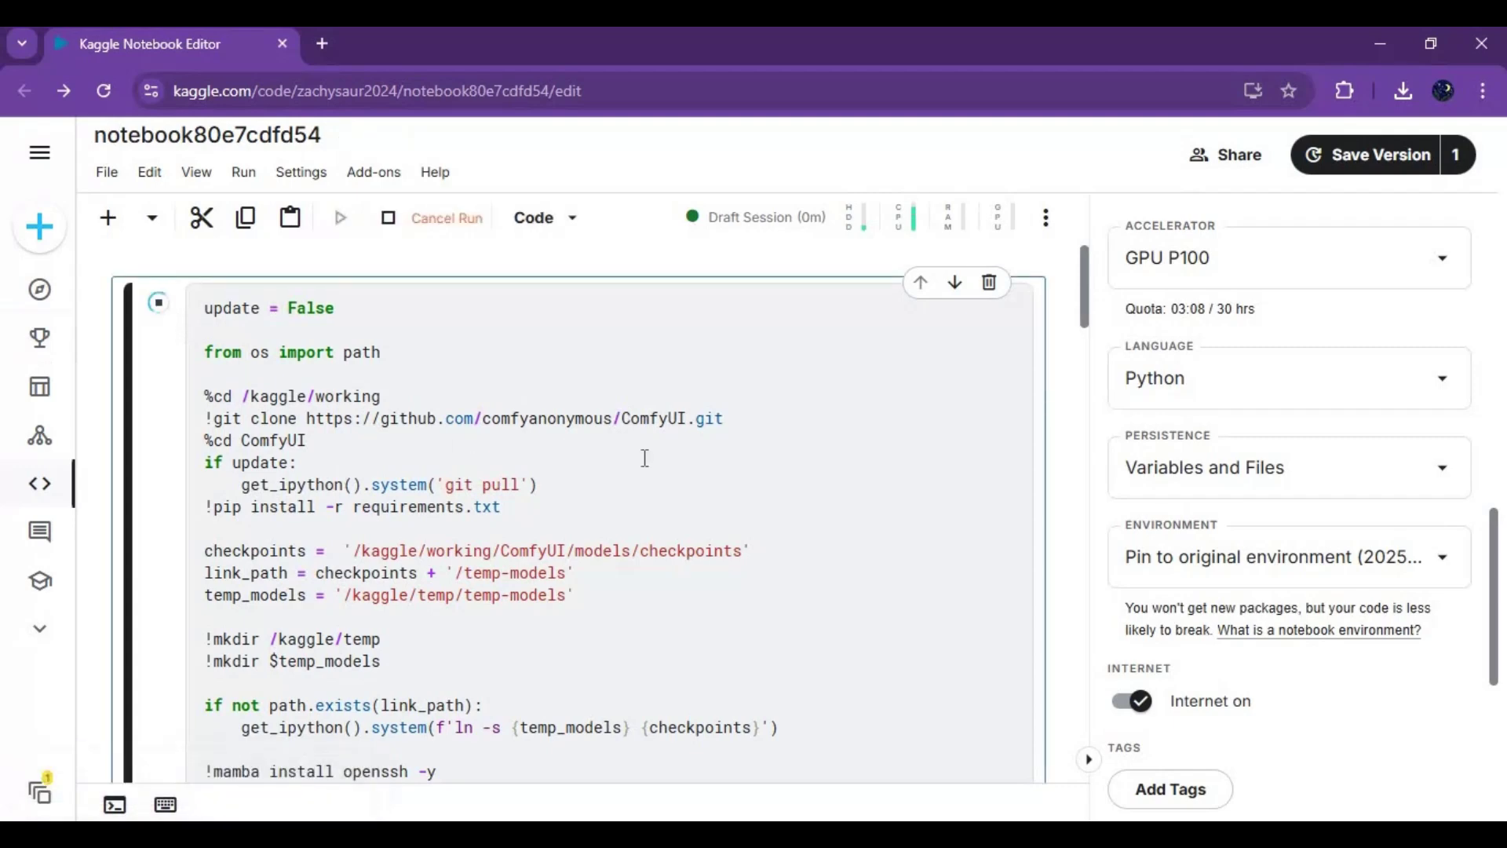
scroll(644, 458, down, 20)
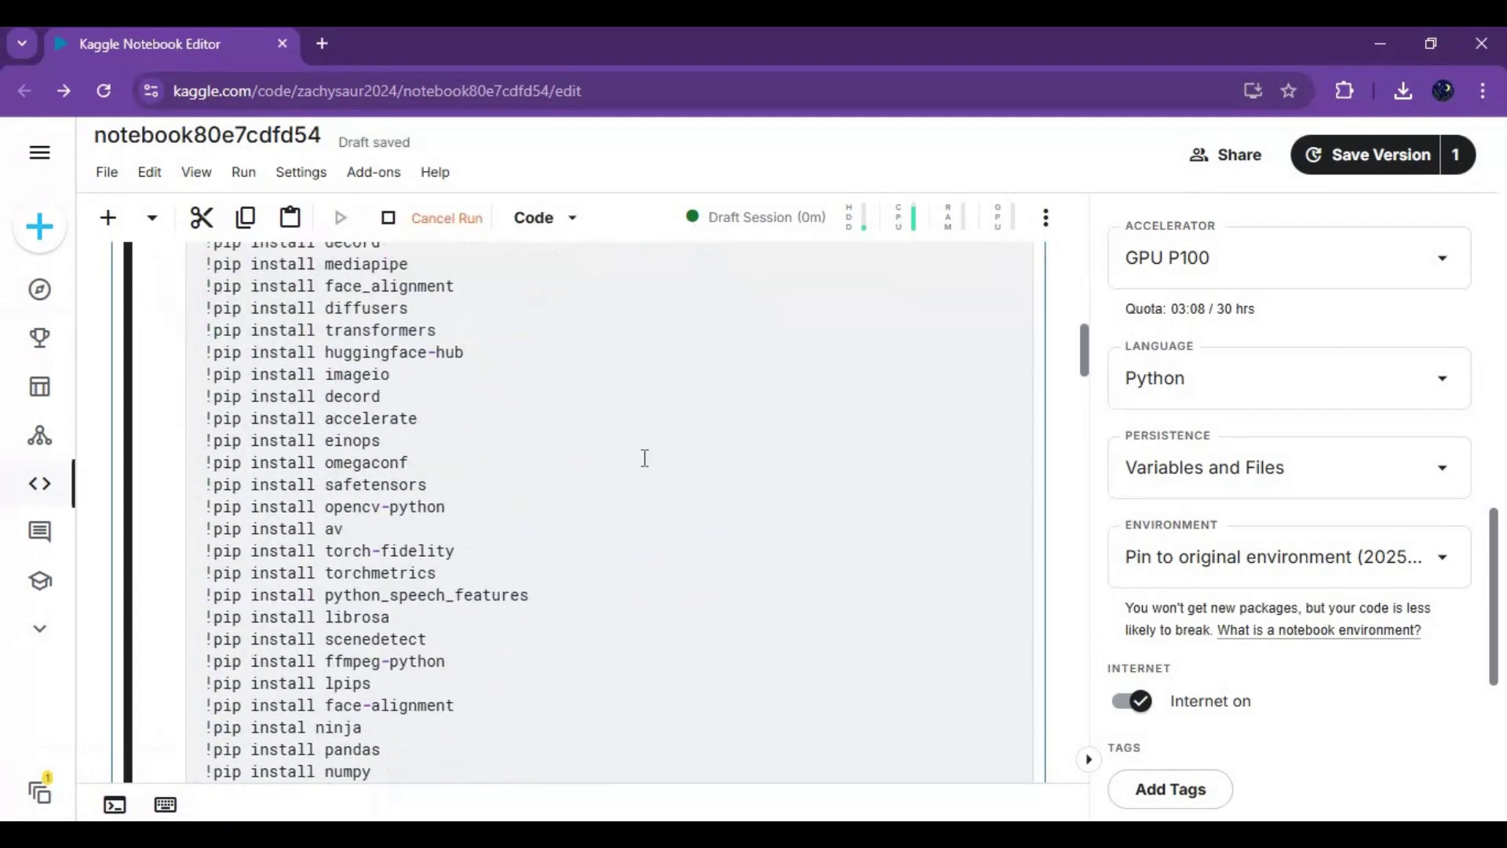
scroll(644, 458, down, 10)
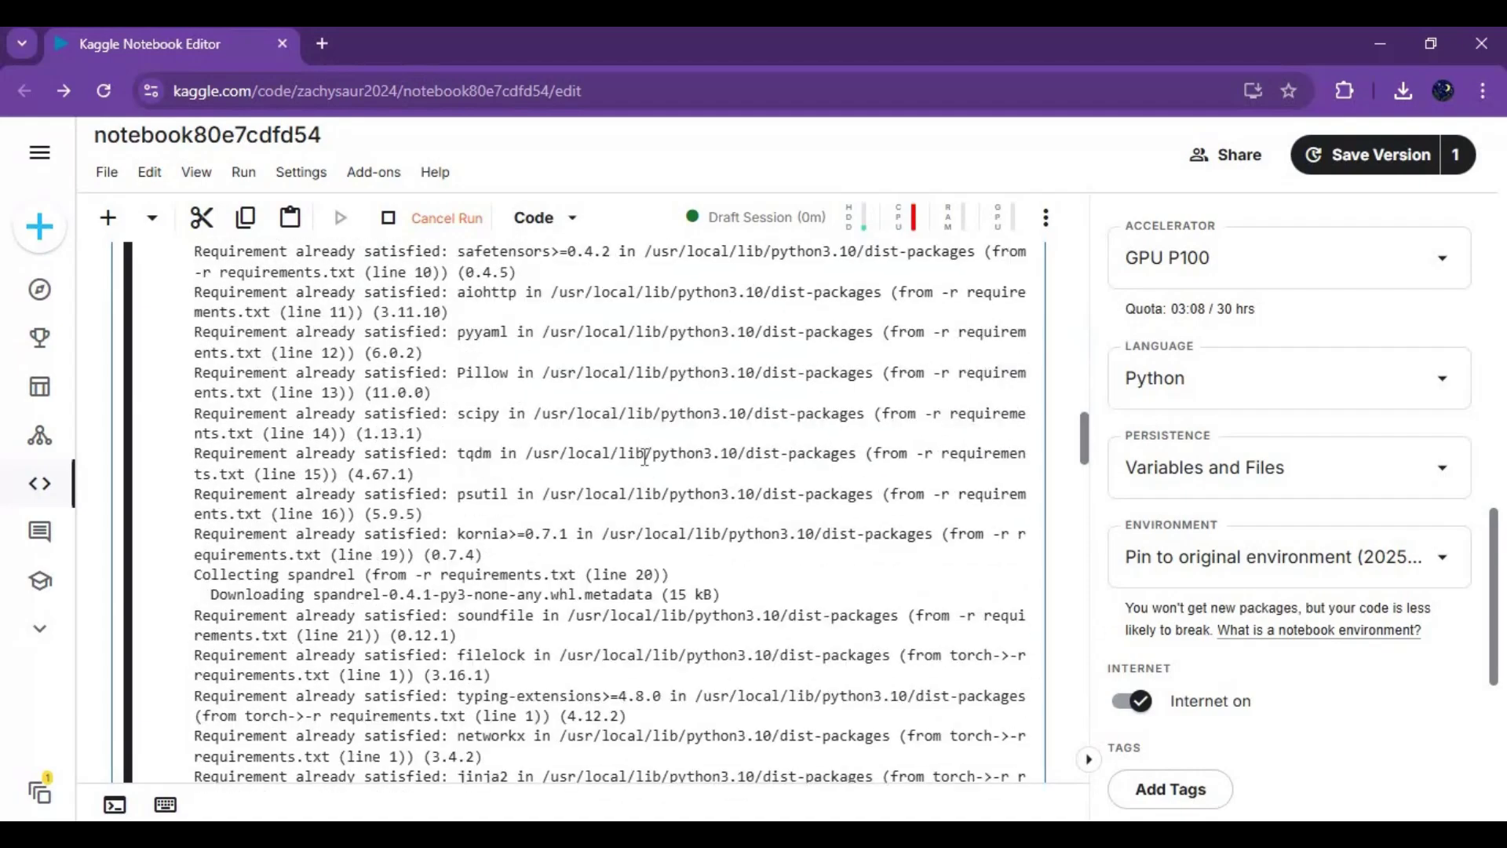
scroll(644, 463, down, 10)
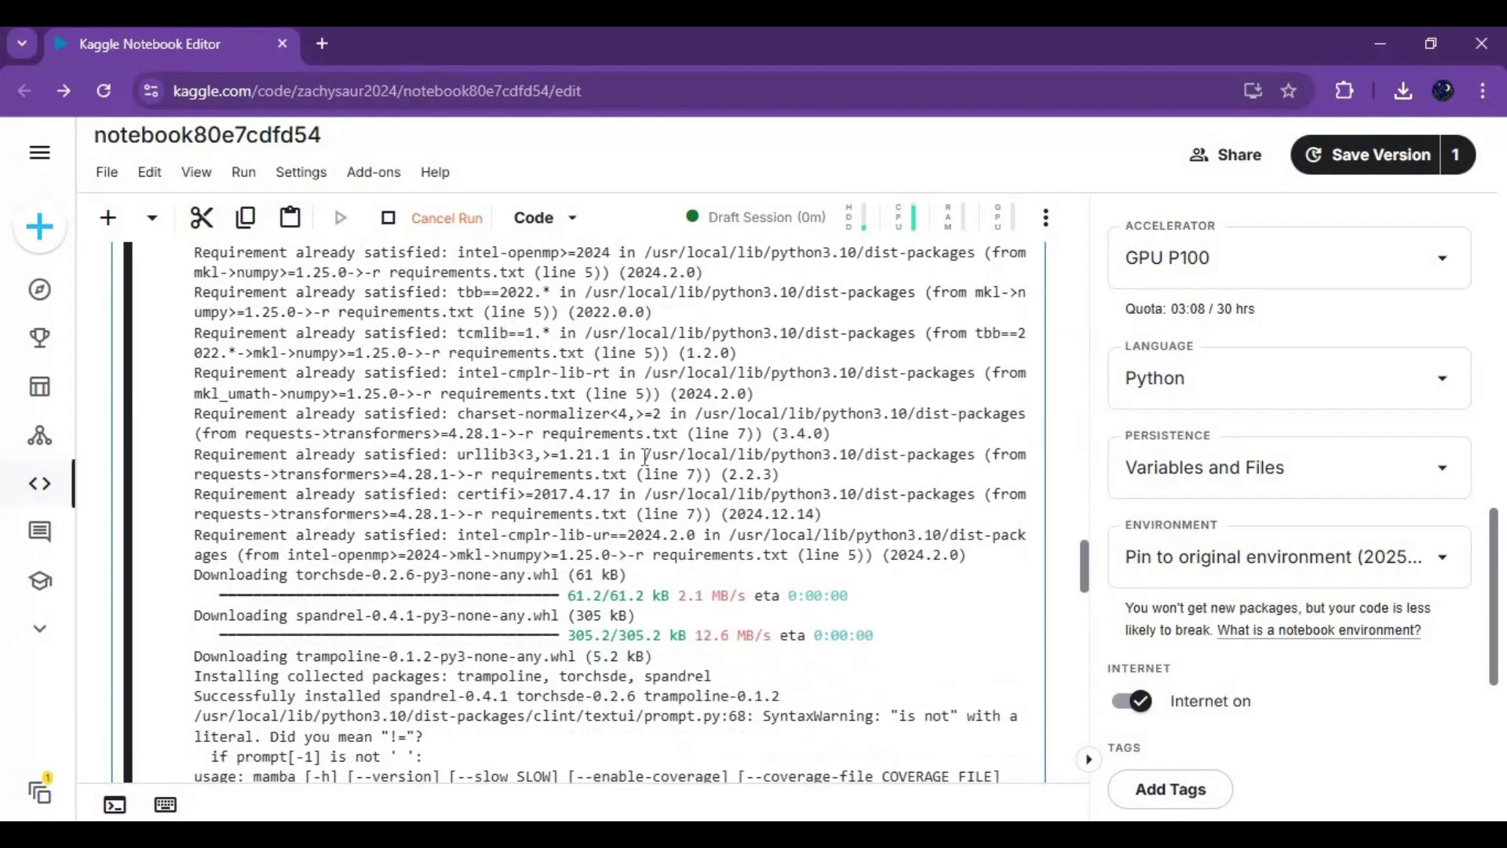
scroll(644, 459, down, 10)
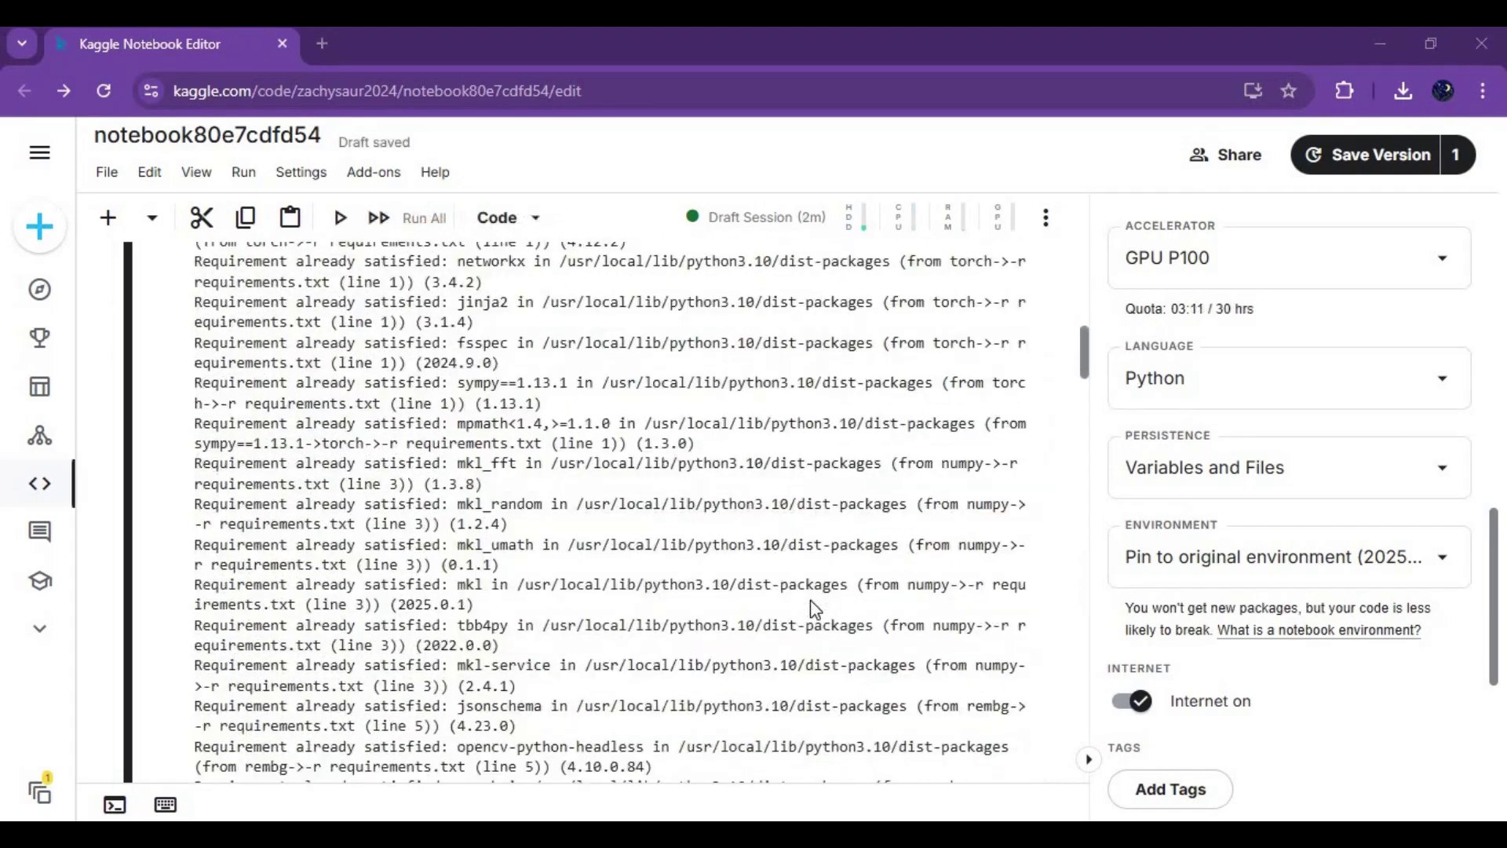
scroll(810, 599, down, 10)
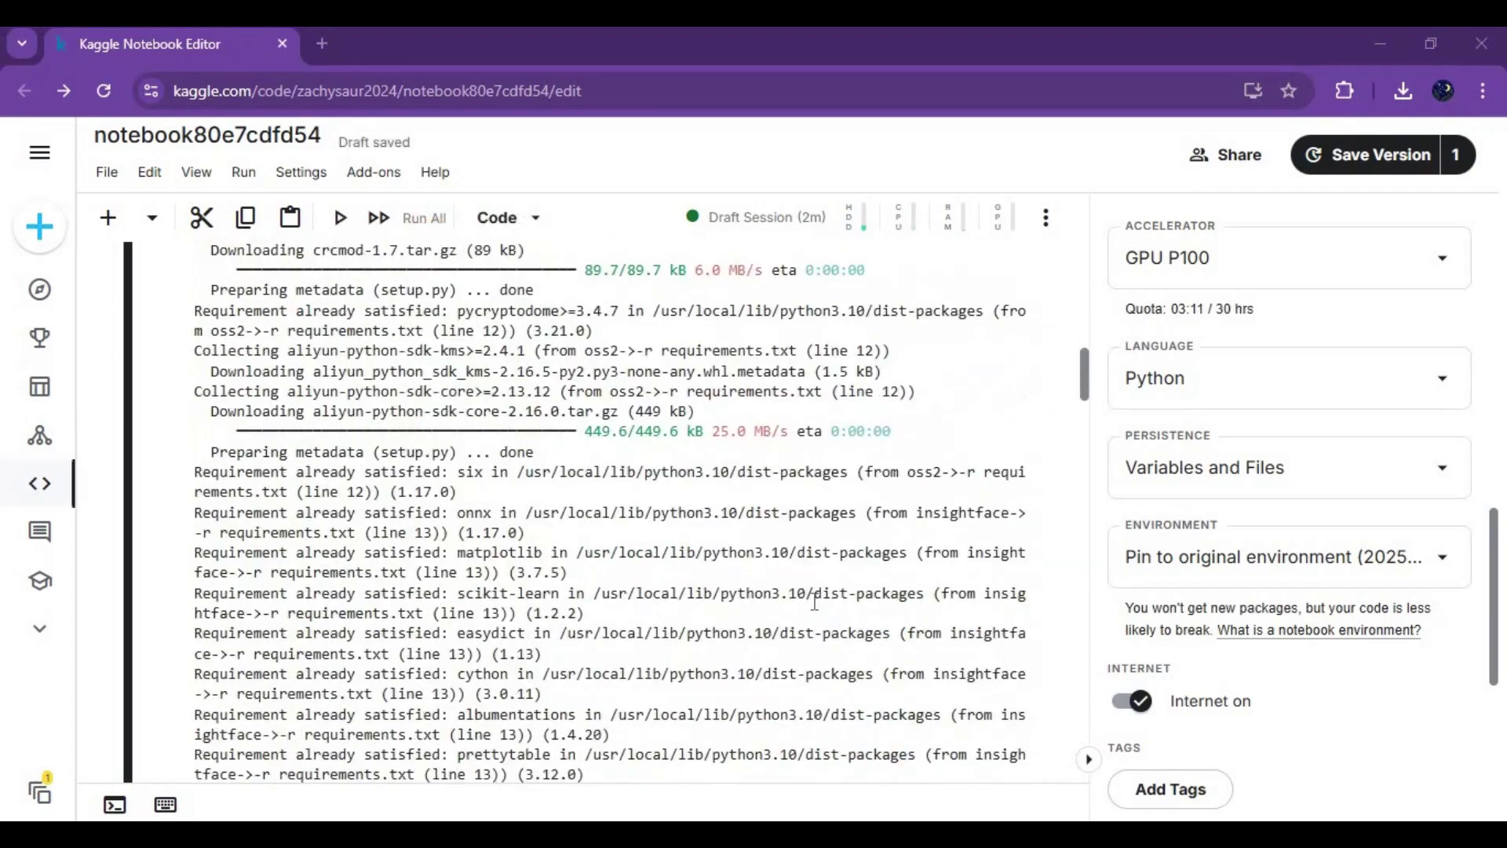
scroll(817, 626, down, 10)
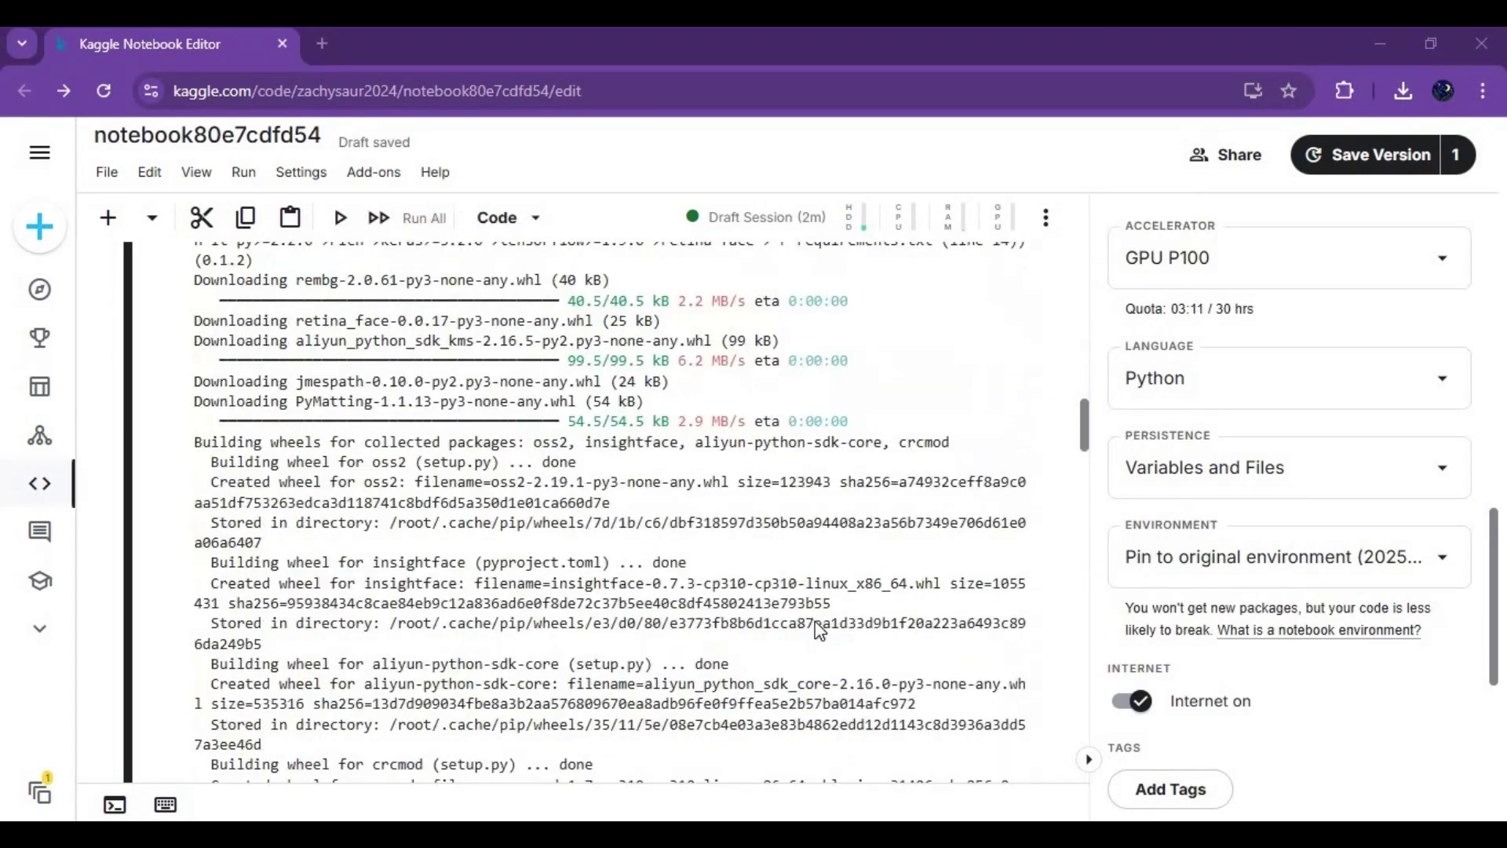
scroll(816, 625, down, 15)
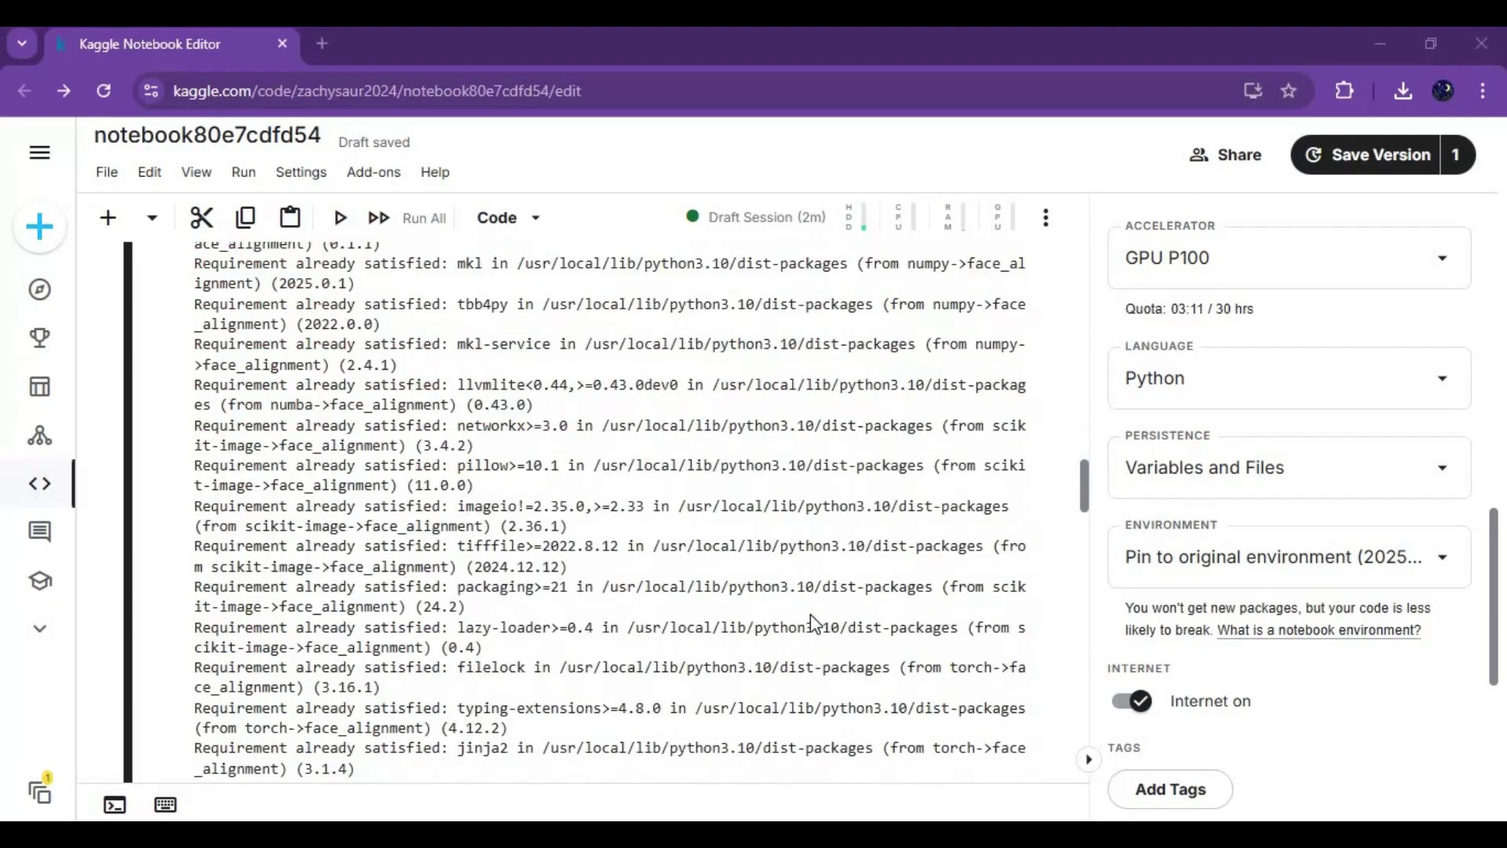
Follow the install output to completion and run the Launch with Pinggy cell.
scroll(804, 625, down, 15)
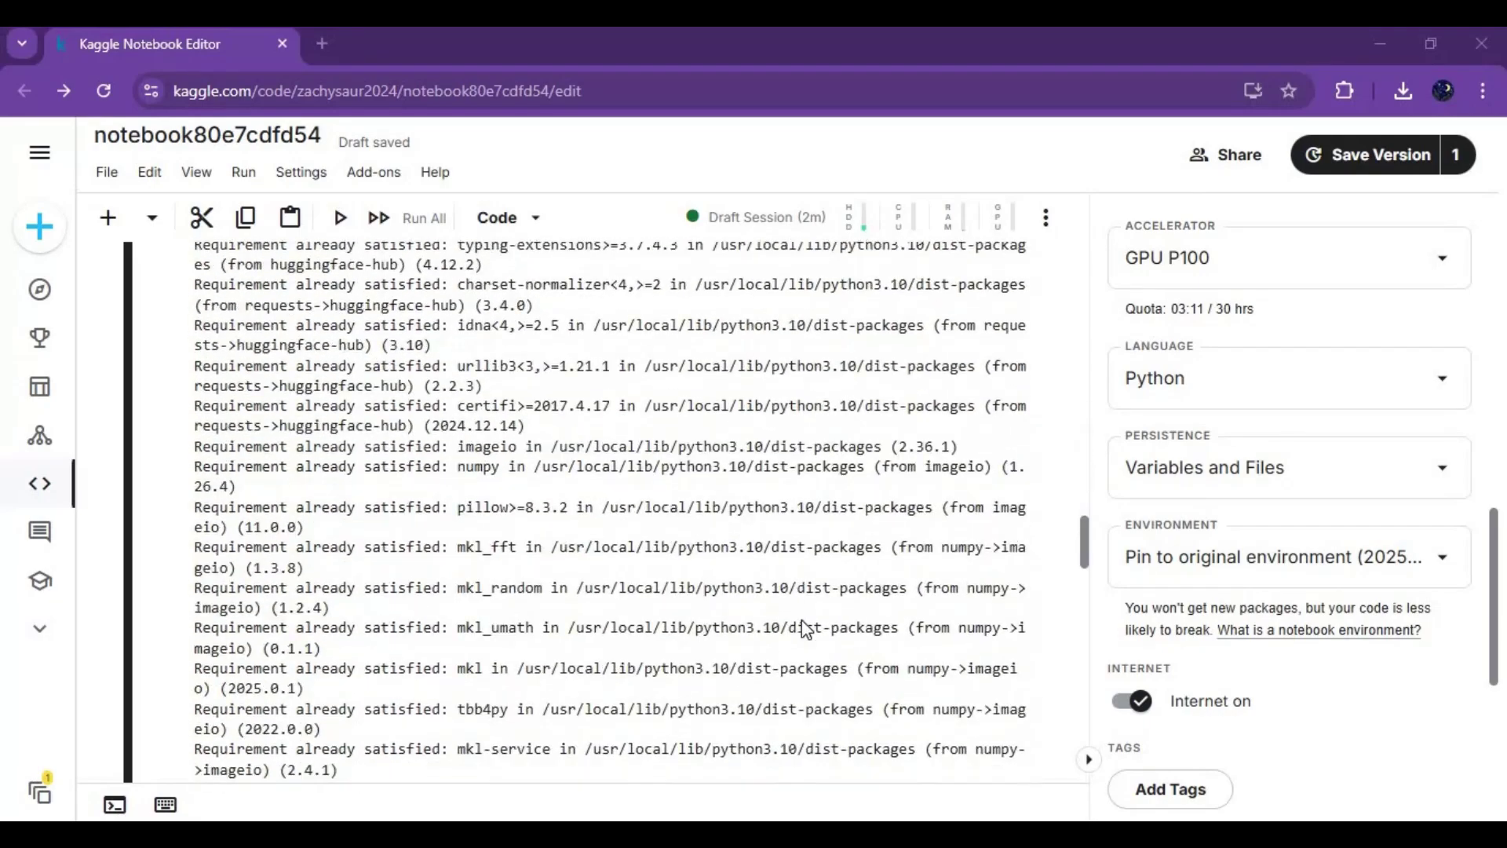
scroll(802, 619, down, 15)
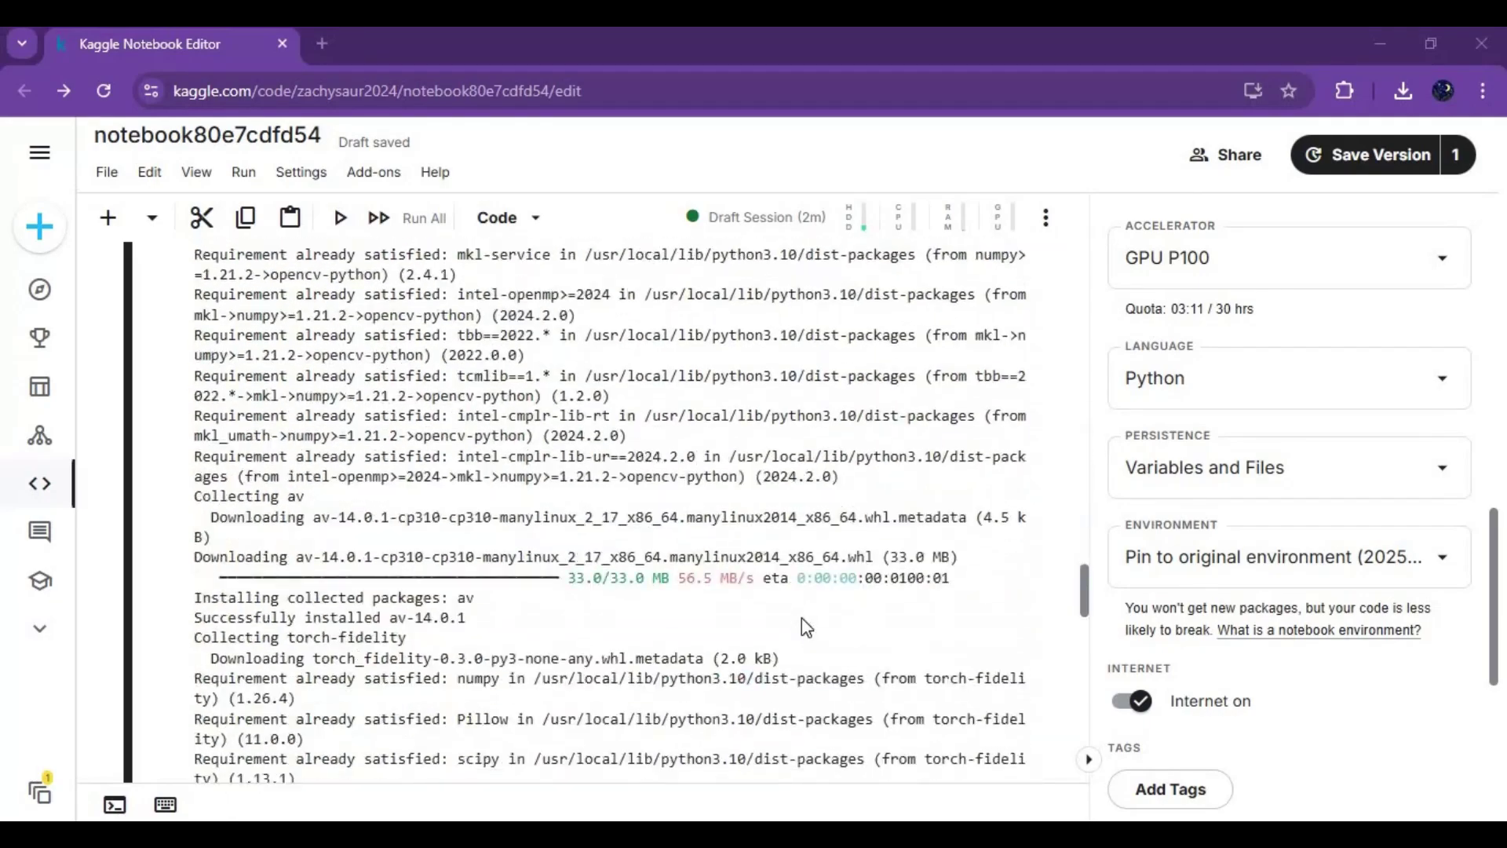
scroll(805, 617, down, 15)
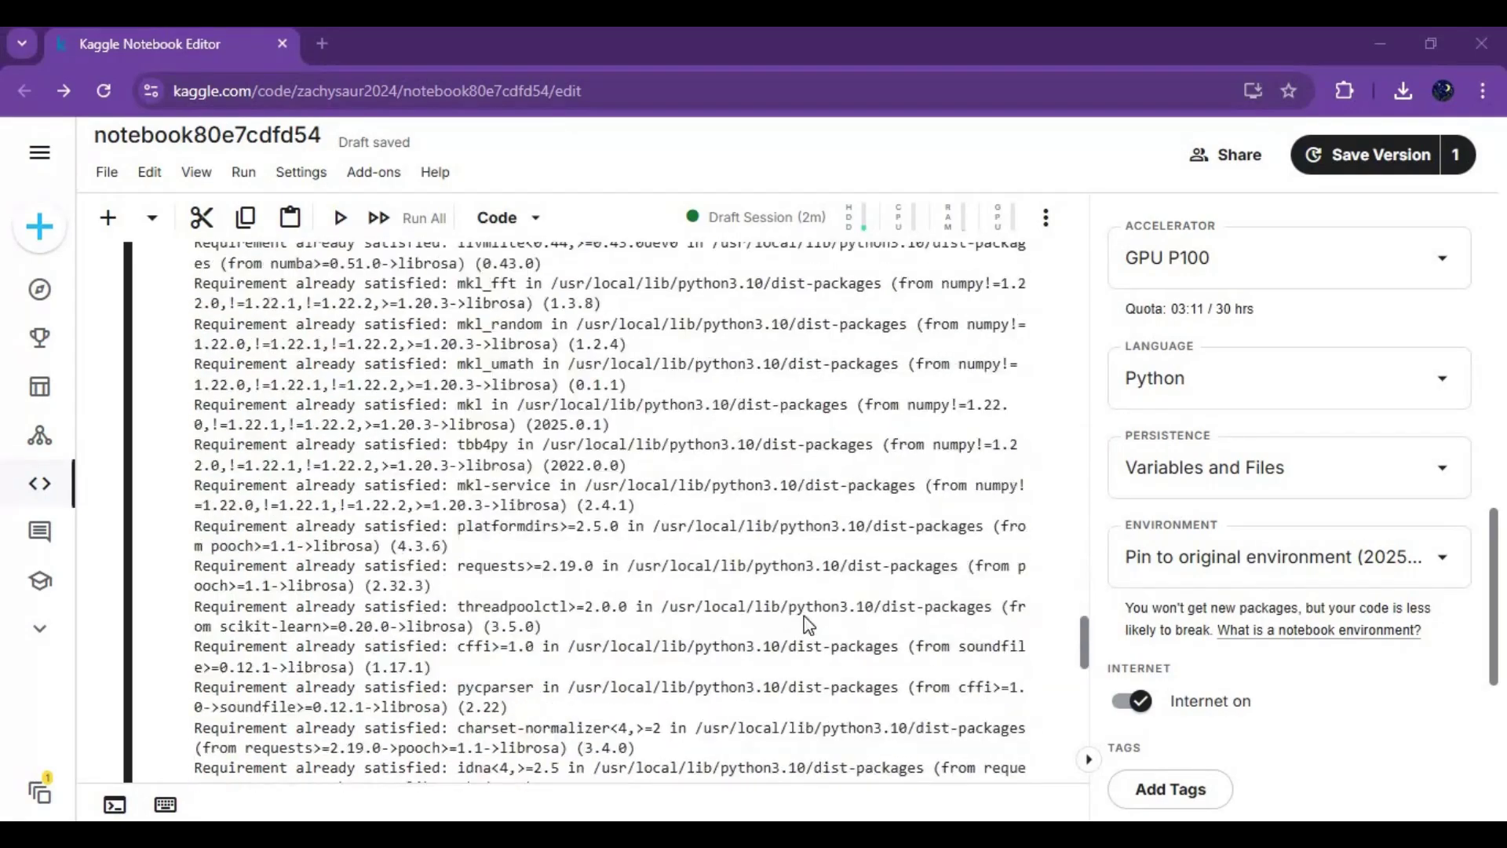
scroll(805, 616, down, 15)
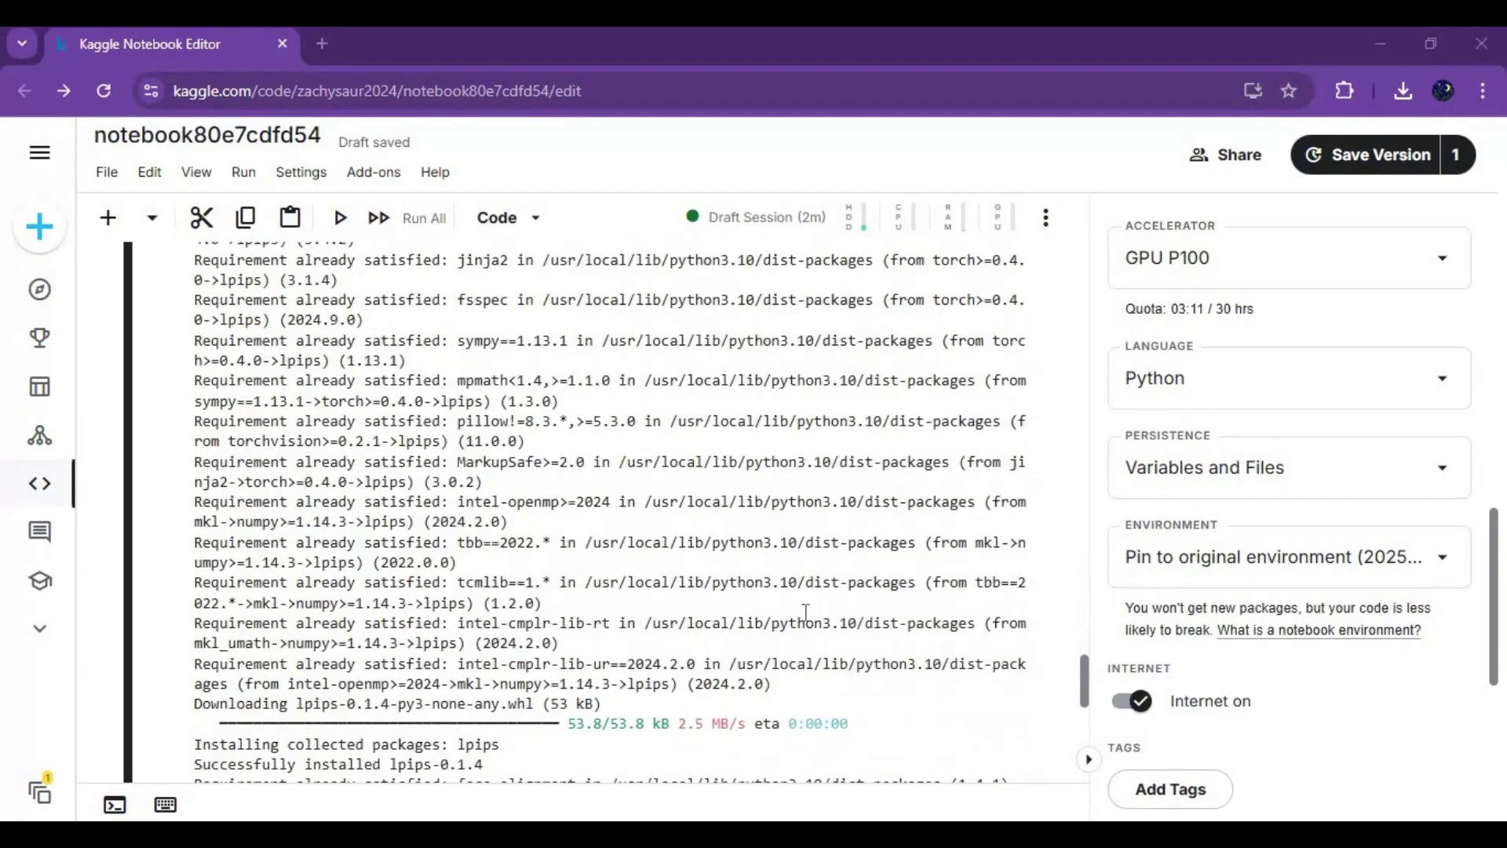
scroll(808, 624, down, 12)
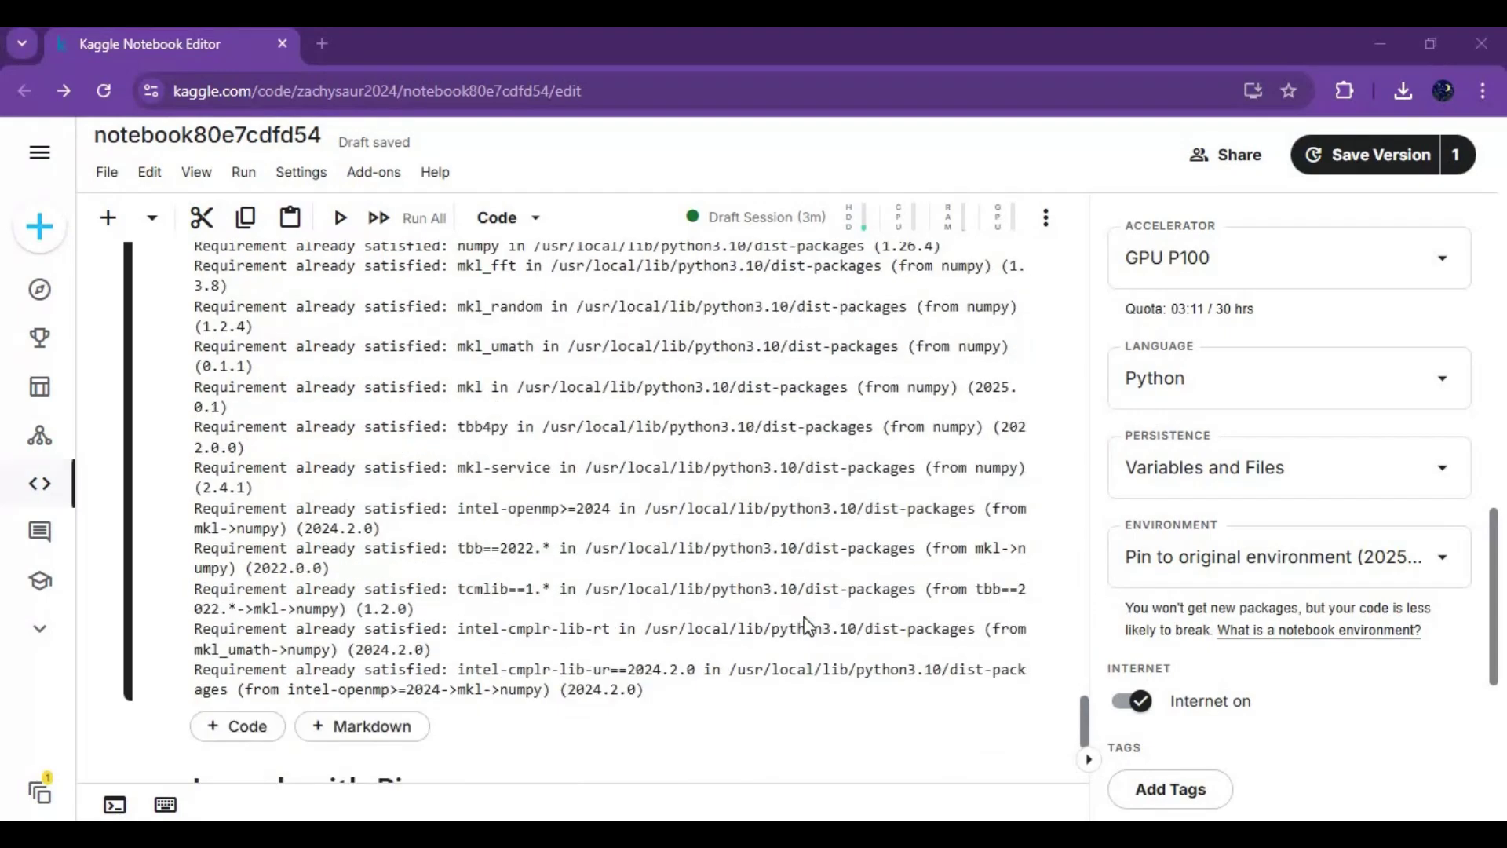
scroll(806, 626, up, 4)
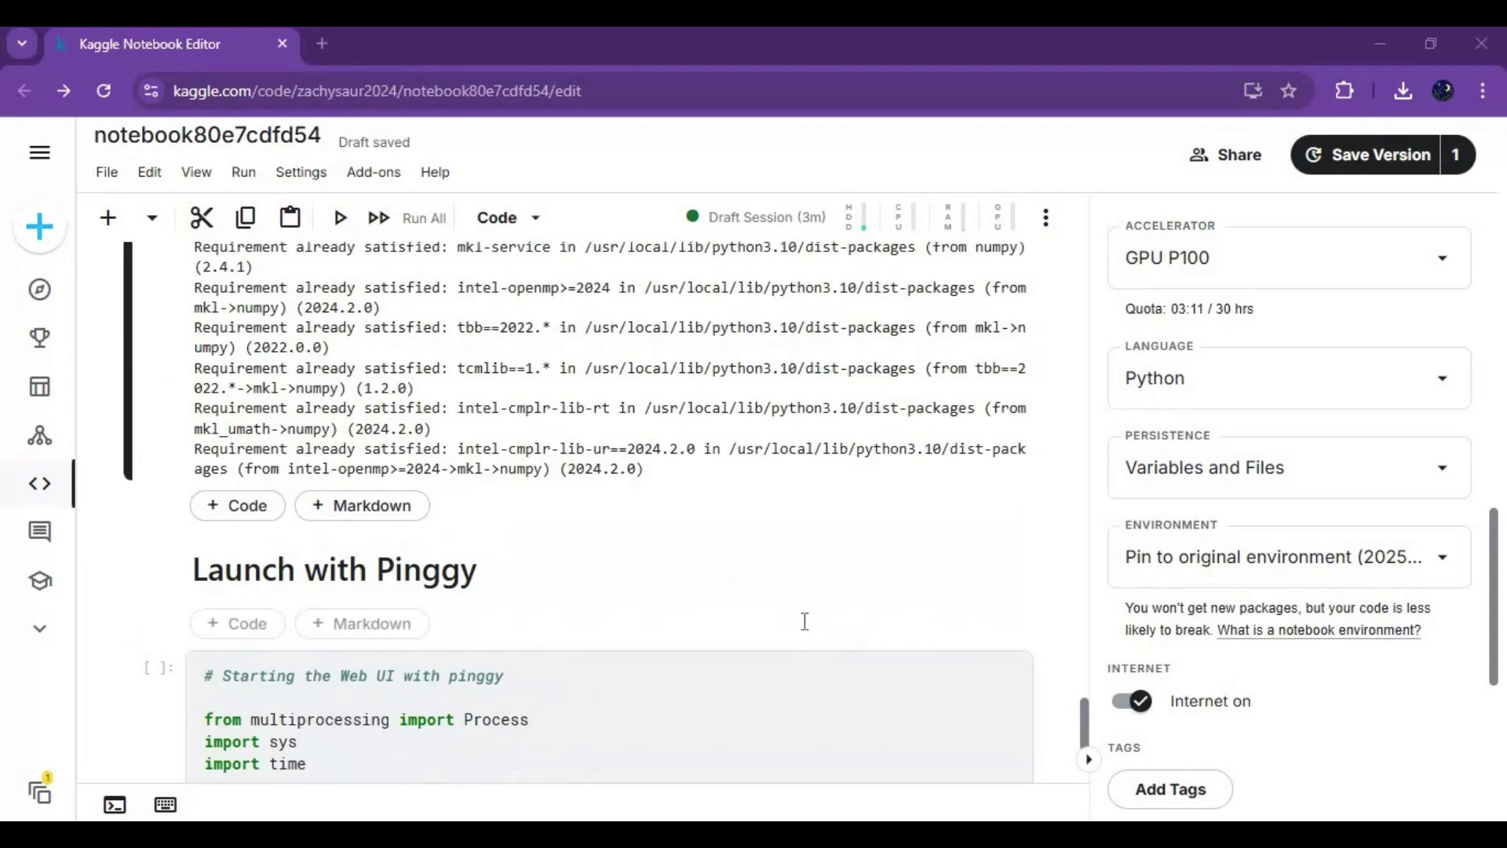
scroll(804, 621, down, 5)
scroll(797, 622, up, 4)
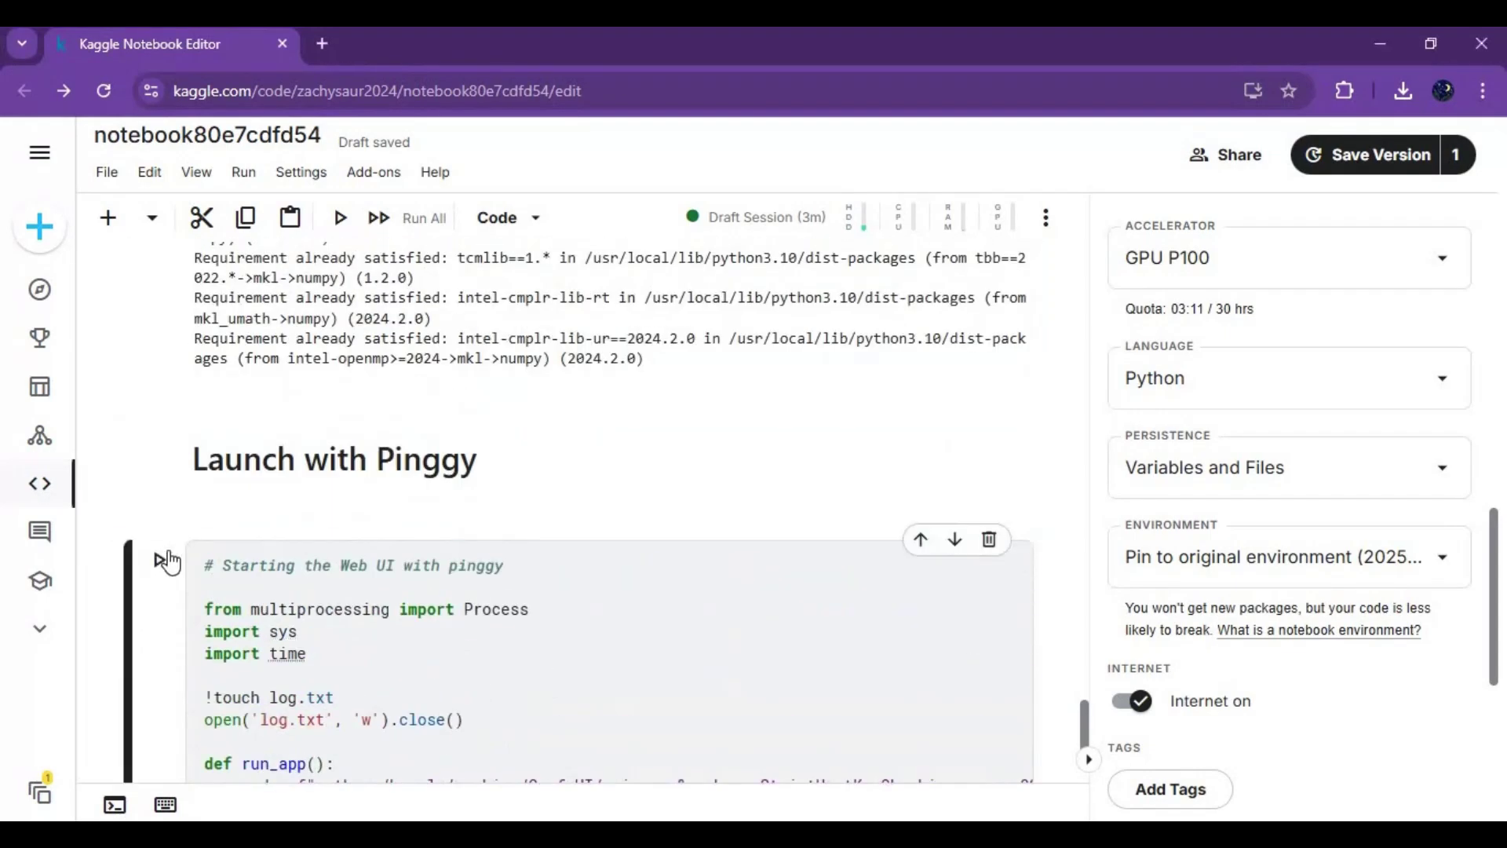
click(167, 562)
Wait for the ComfyUI server to start and open the generated pinggy.link URL.
scroll(568, 656, down, 8)
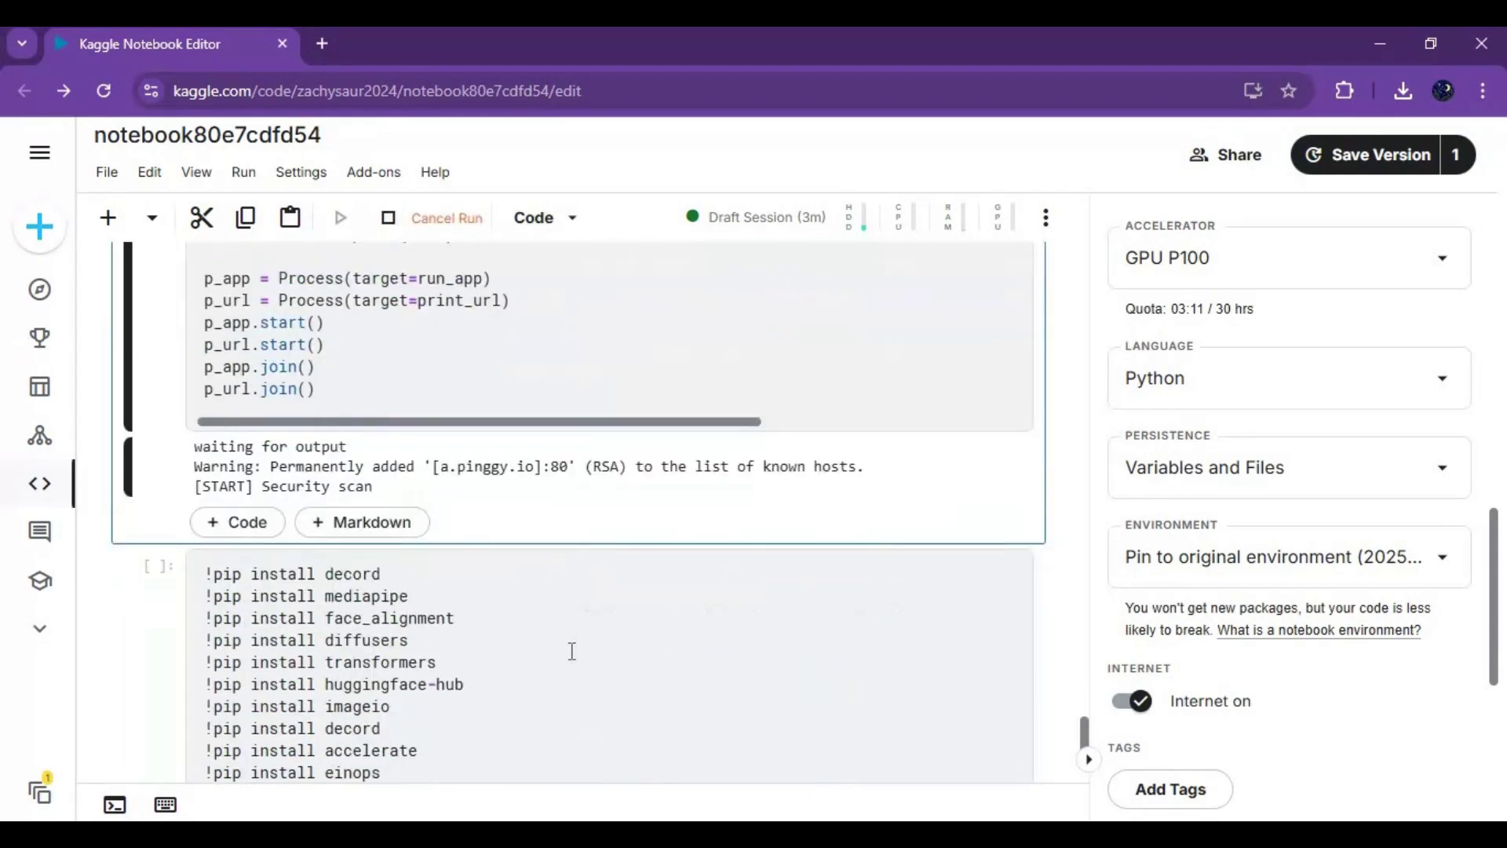
scroll(572, 651, down, 5)
scroll(573, 650, up, 6)
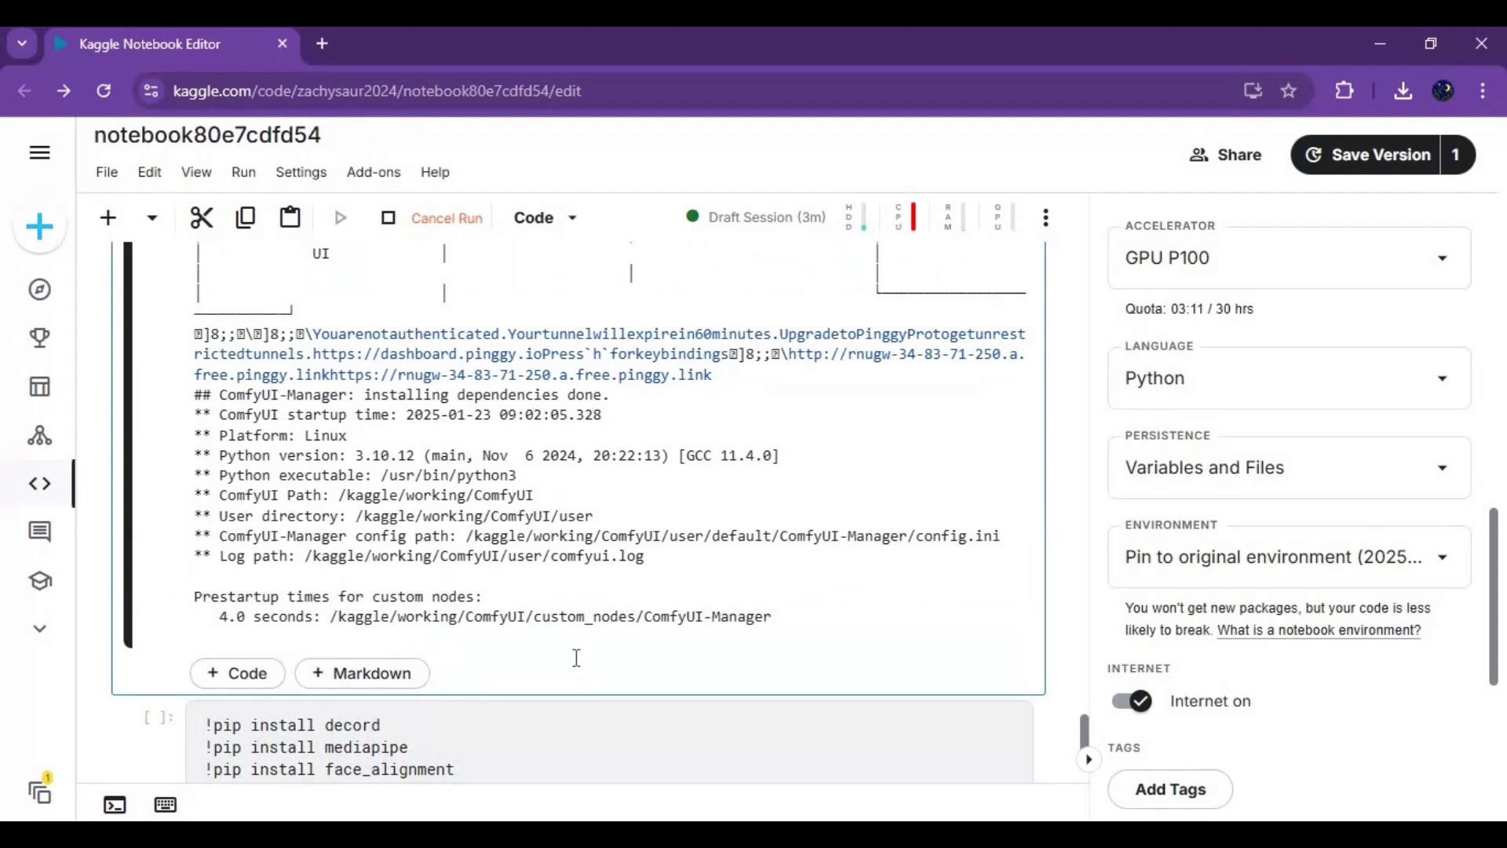
scroll(560, 642, down, 3)
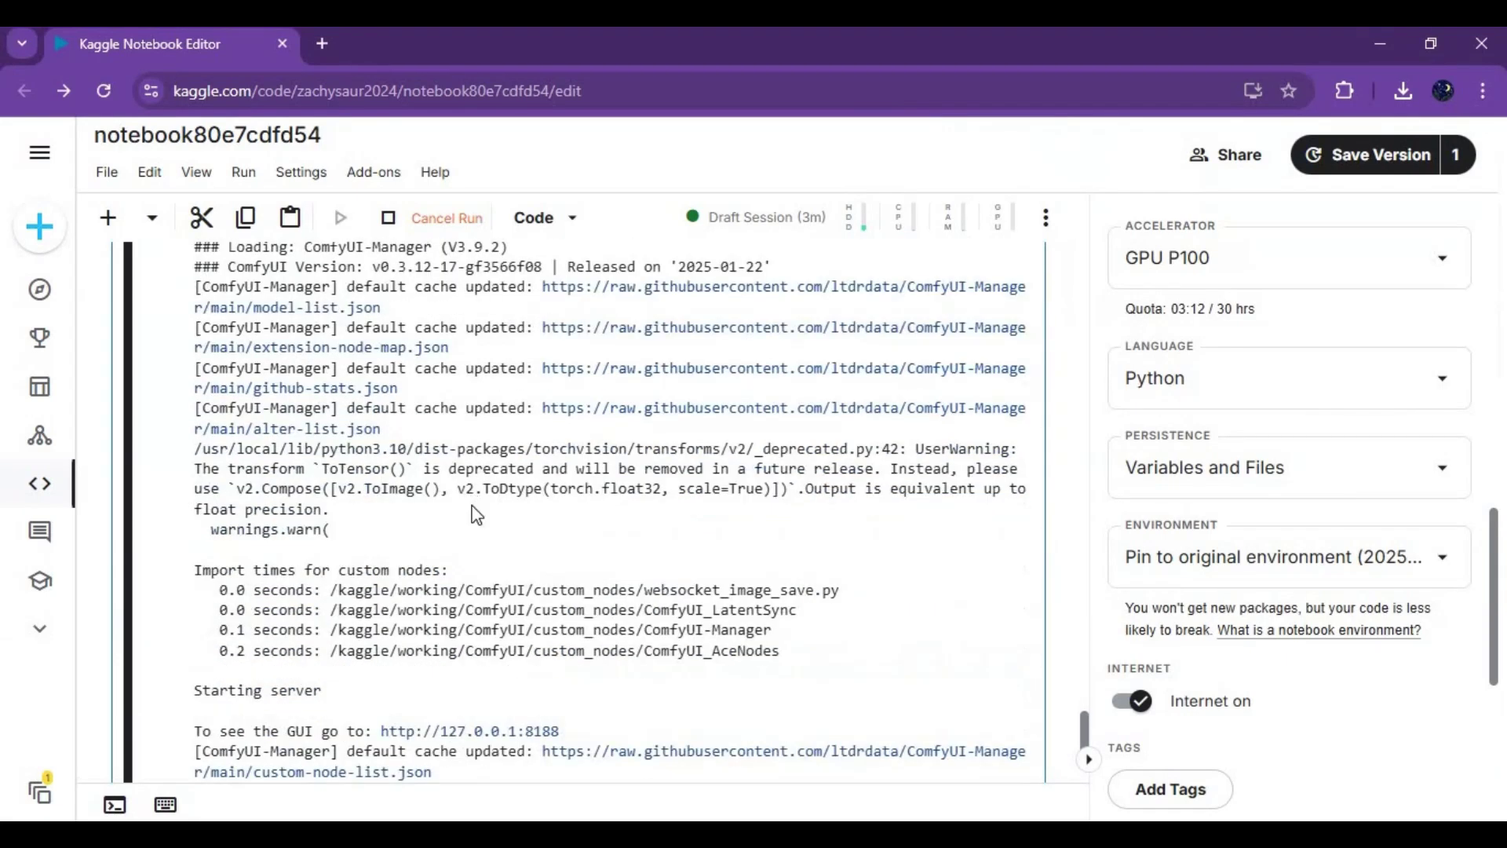
scroll(476, 516, down, 3)
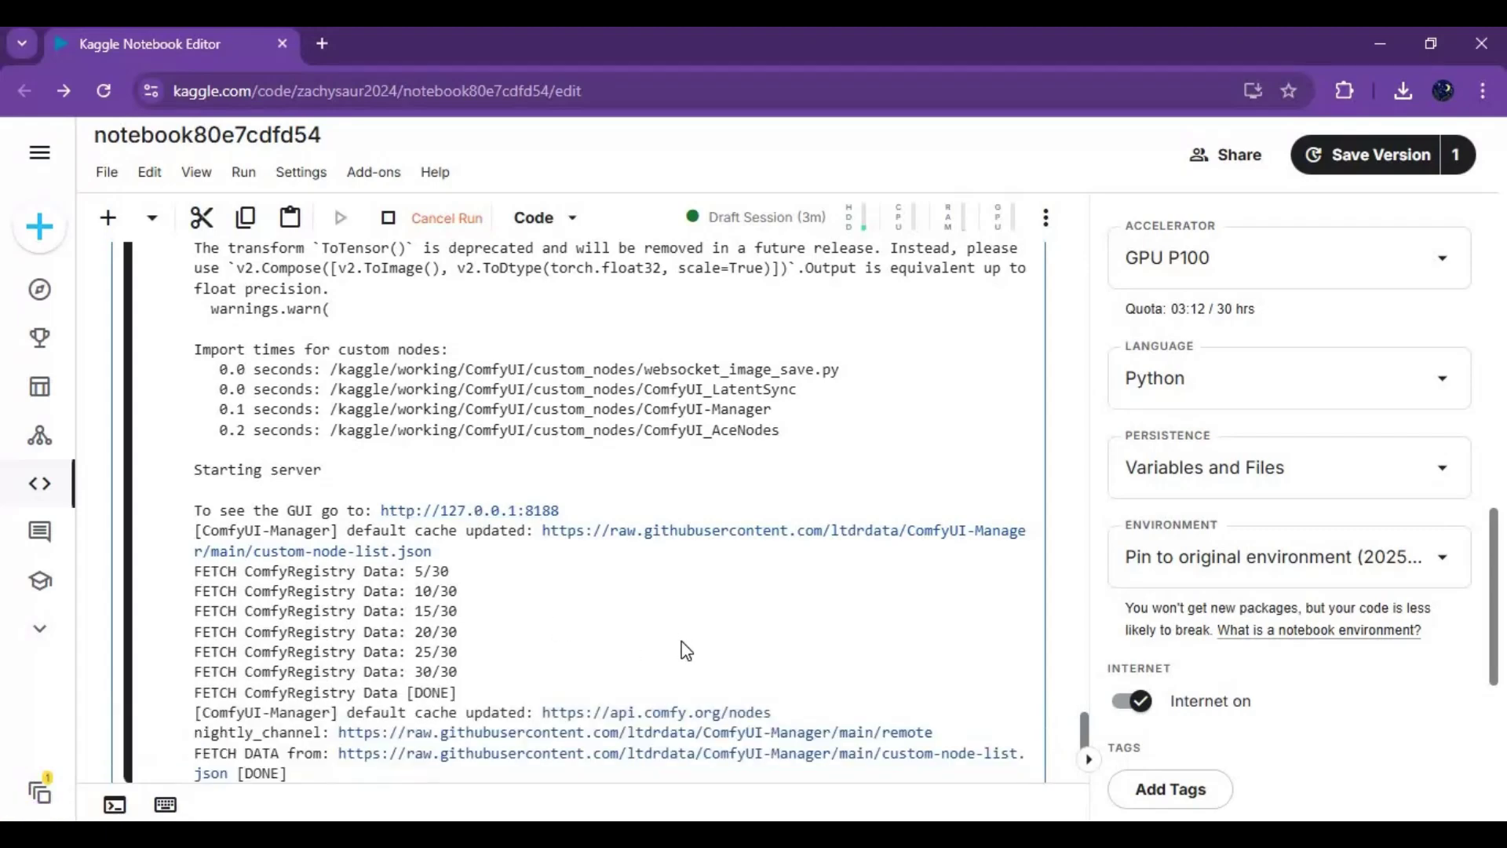
scroll(685, 648, down, 3)
scroll(678, 642, up, 15)
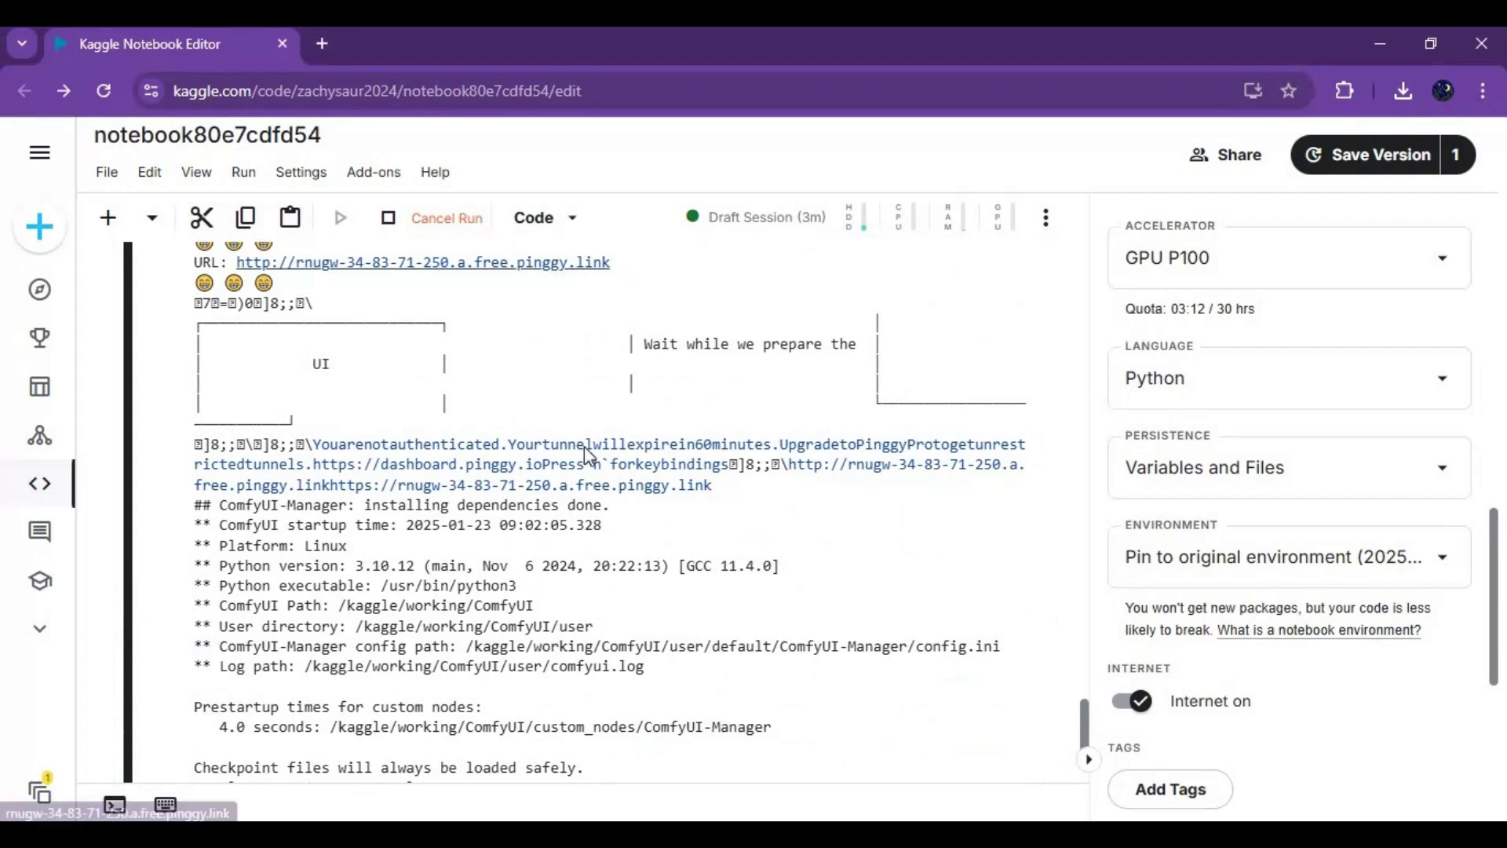
click(555, 262)
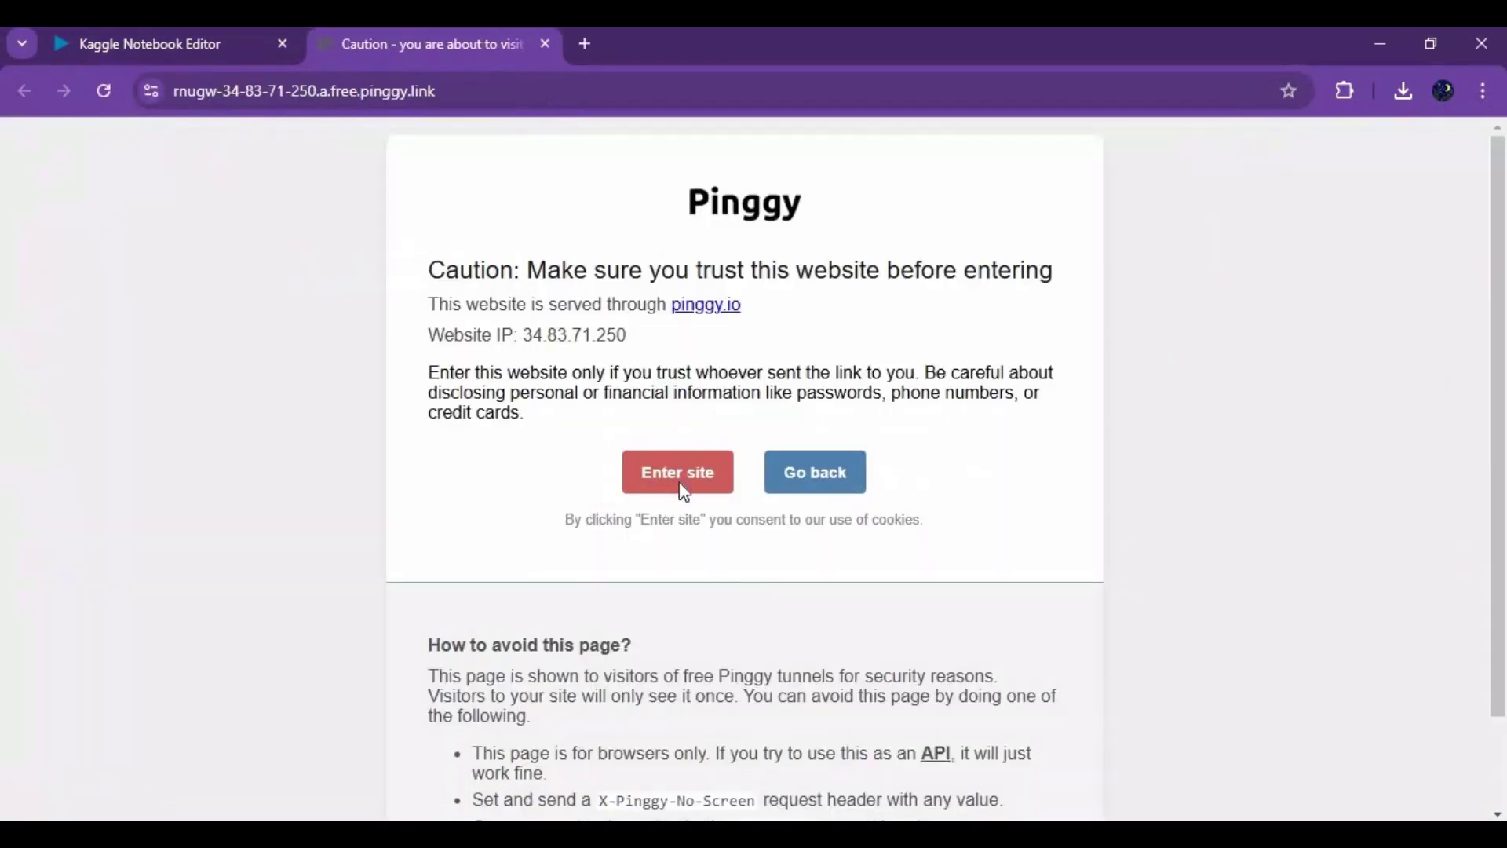
Choose Enter site on the Pinggy caution page to load the remote ComfyUI.
click(683, 493)
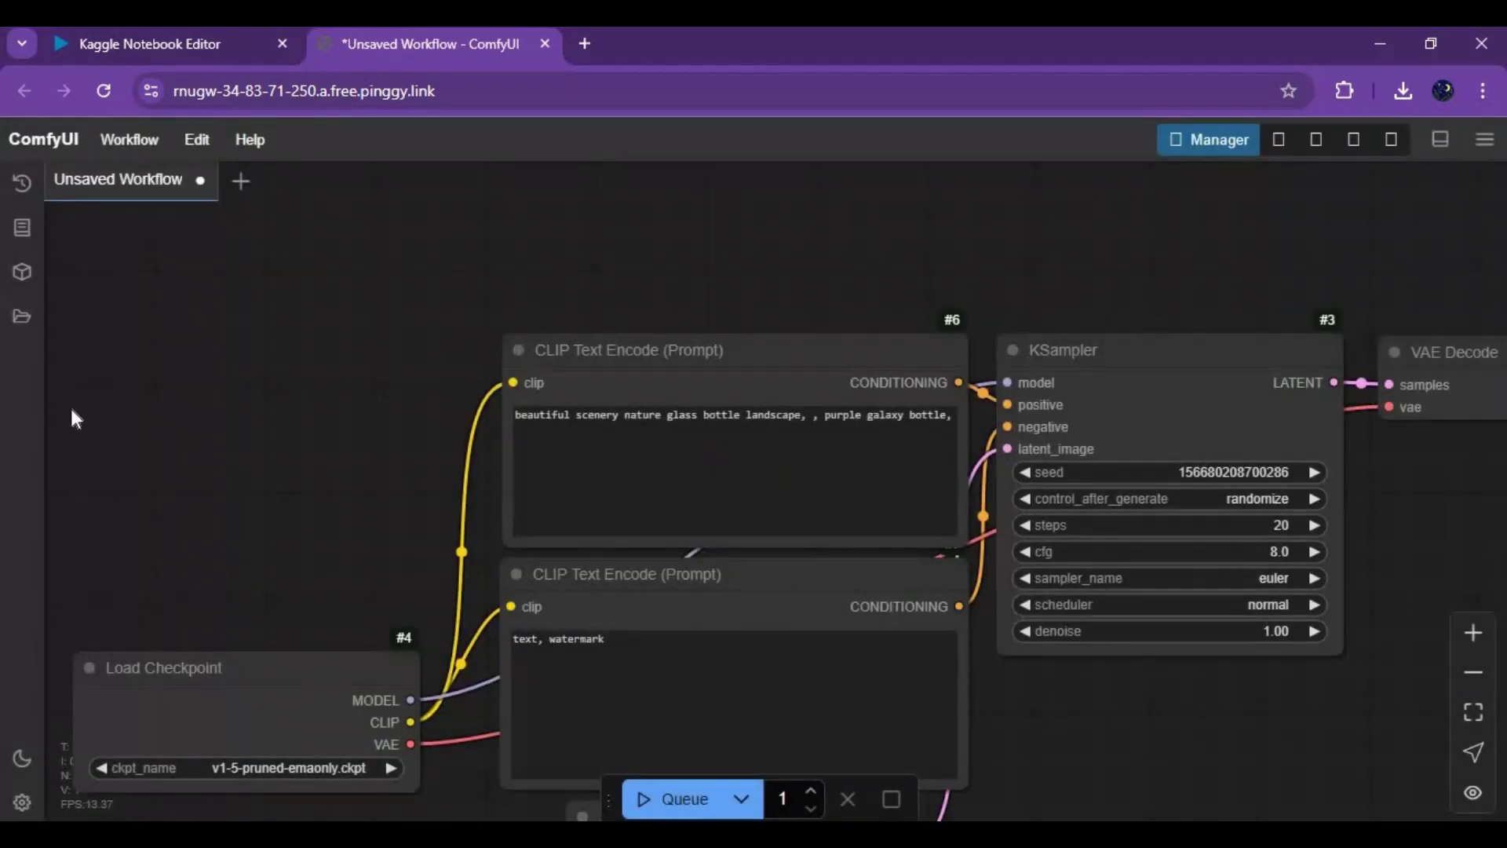
Open the latentsync_comfyui_basic workflow JSON from Downloads and bring its LoadAudio, Video Load, LatentSync and Video Preview nodes into view.
click(129, 139)
mouse_move(196, 141)
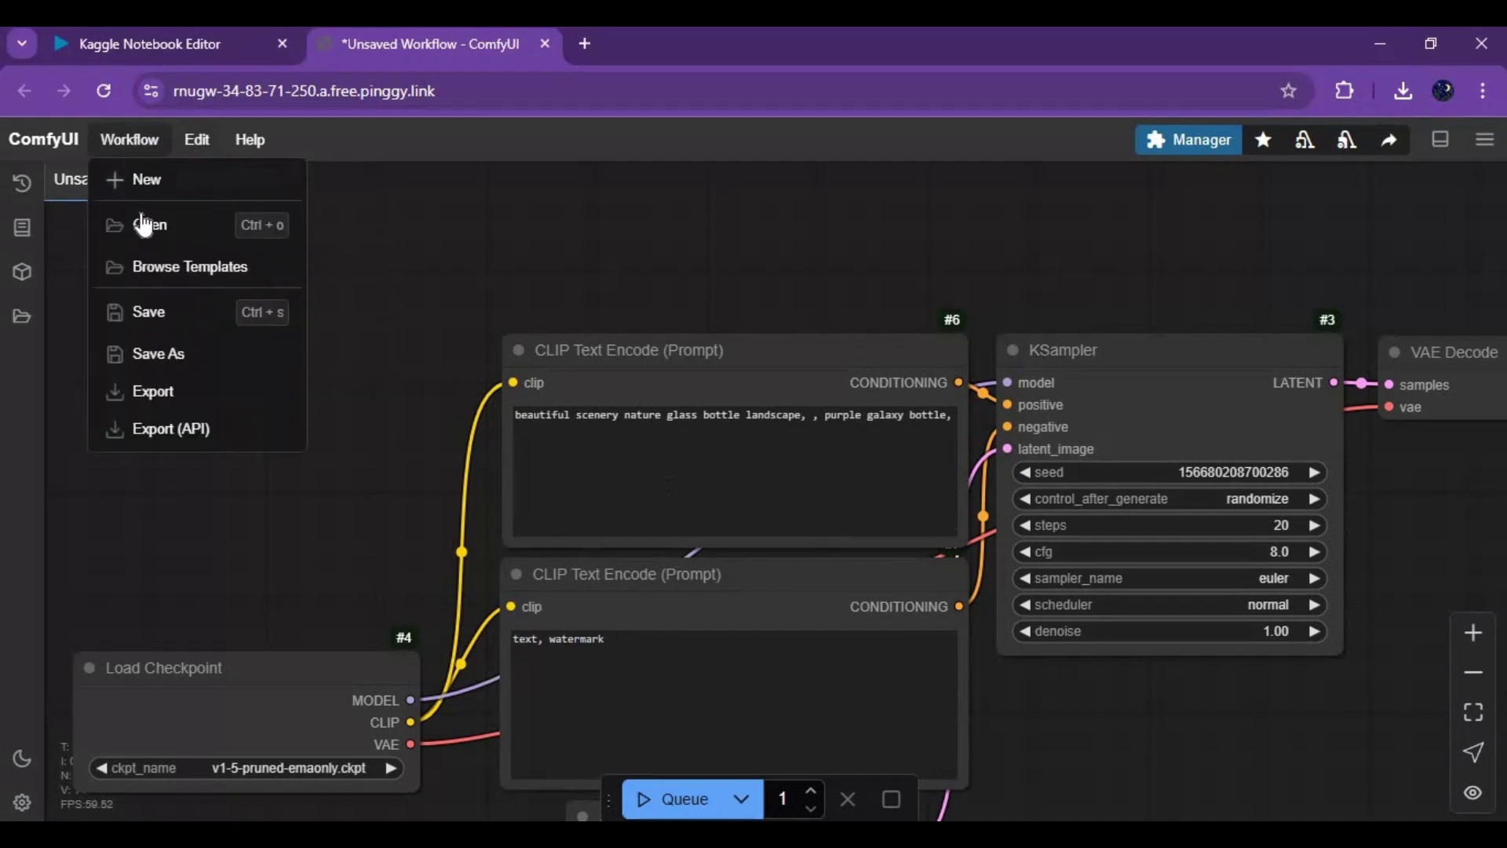
click(444, 262)
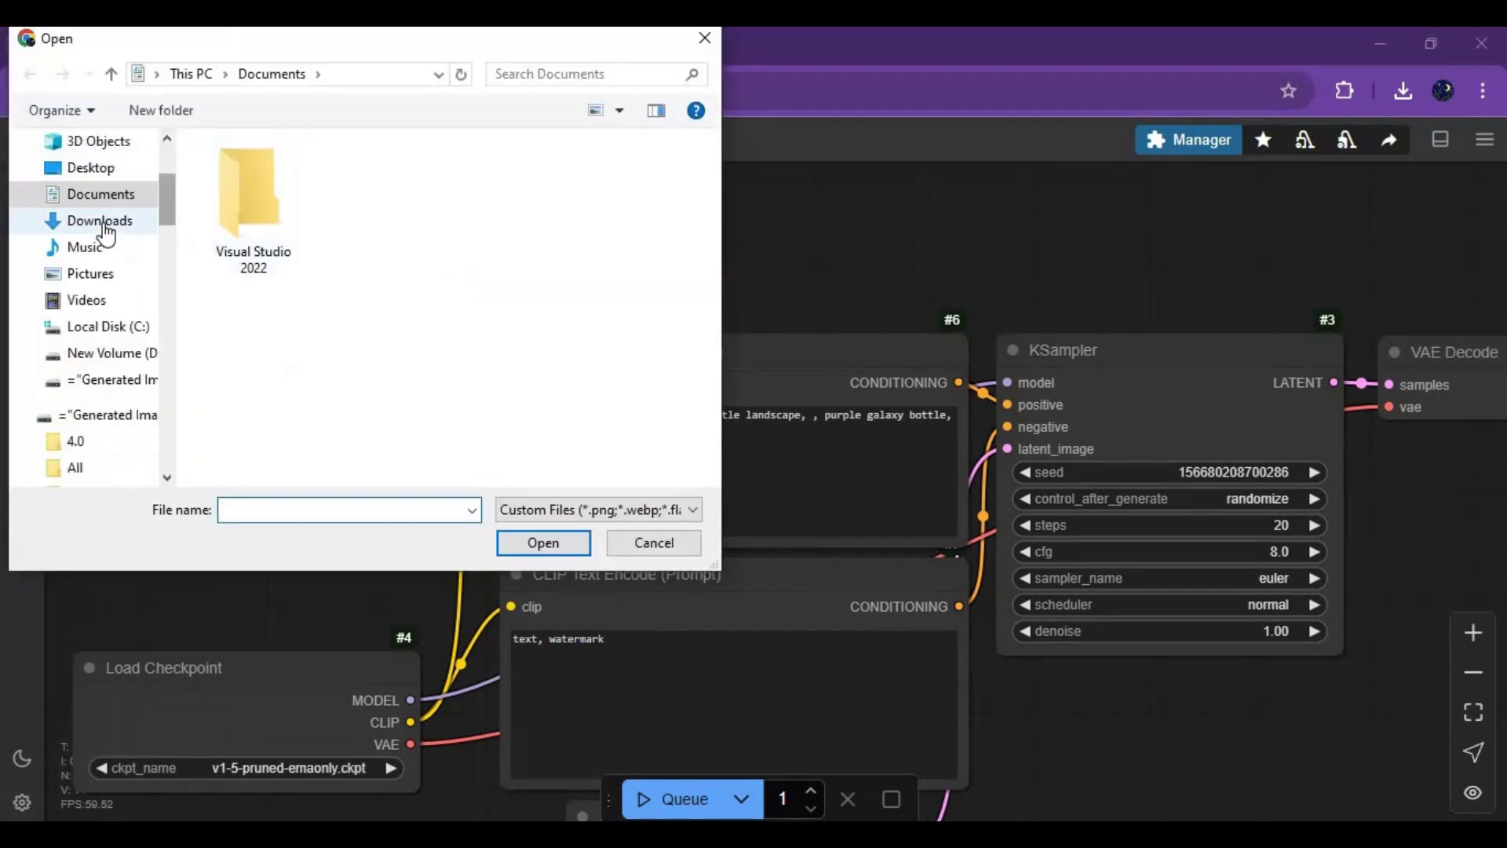
click(99, 221)
double_click(318, 281)
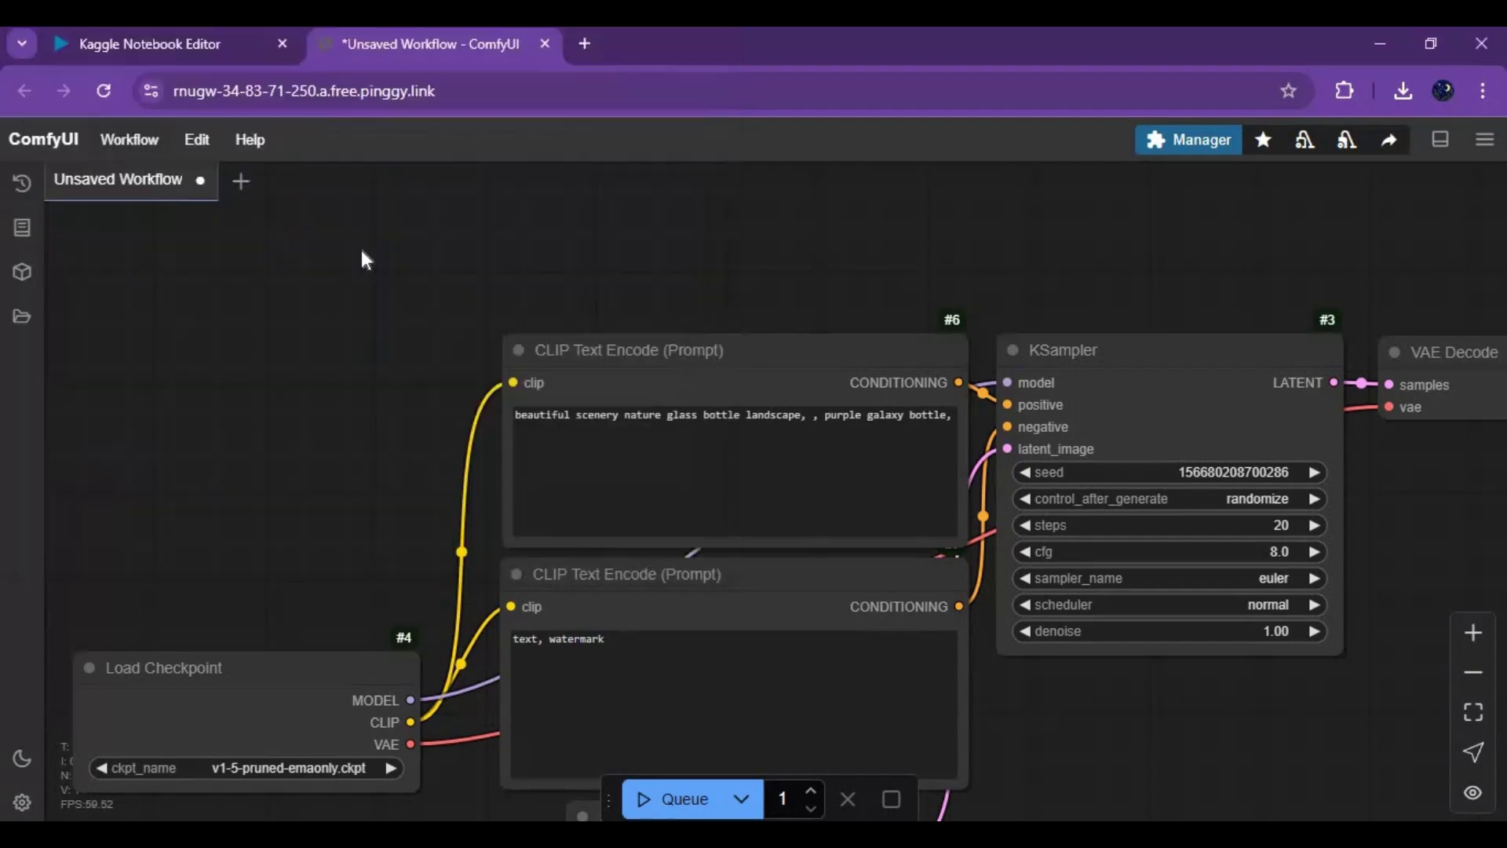
scroll(801, 285, down, 2)
scroll(808, 219, down, 5)
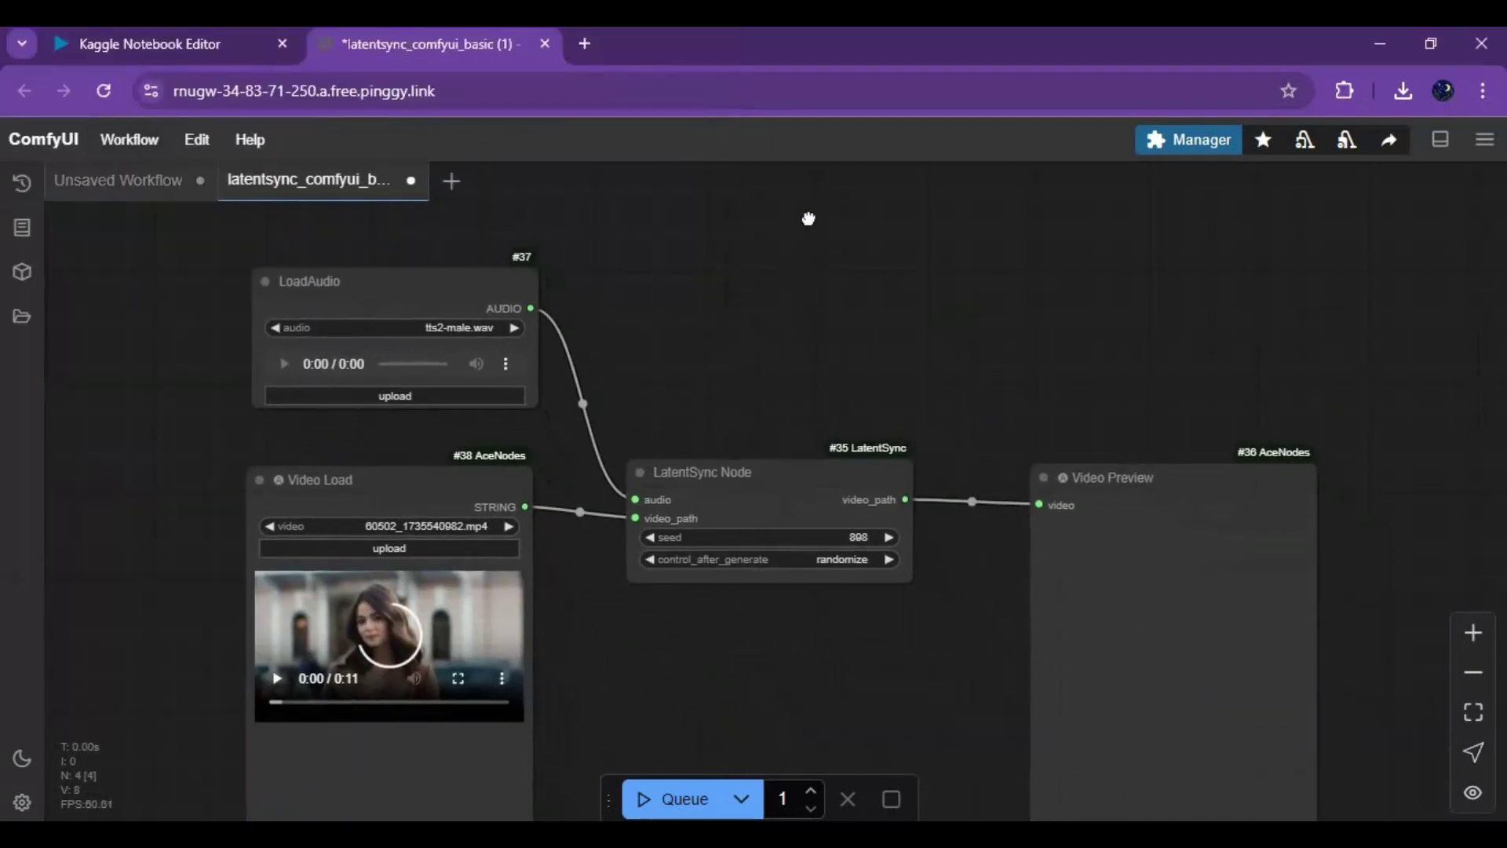